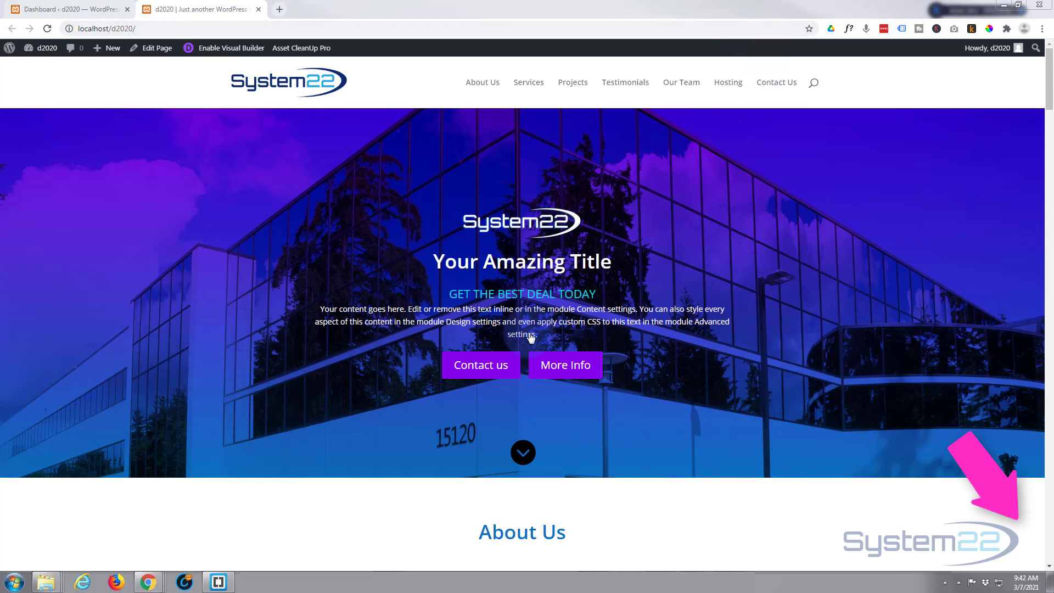
Examine the site's page sections from About Us to Contact Us through their links, then the footer and its Our Services link.
click(528, 454)
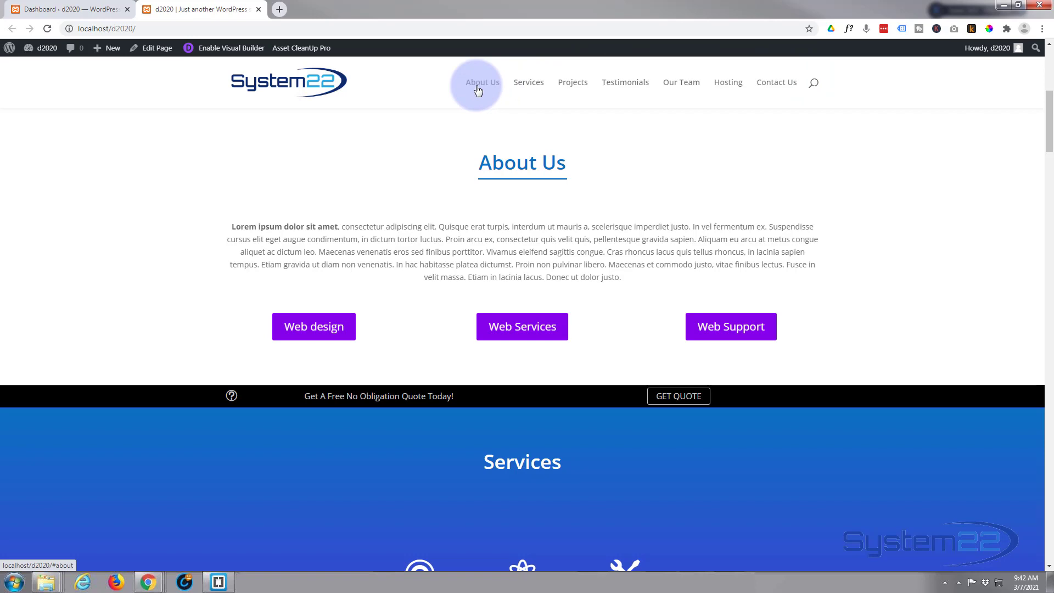
click(530, 84)
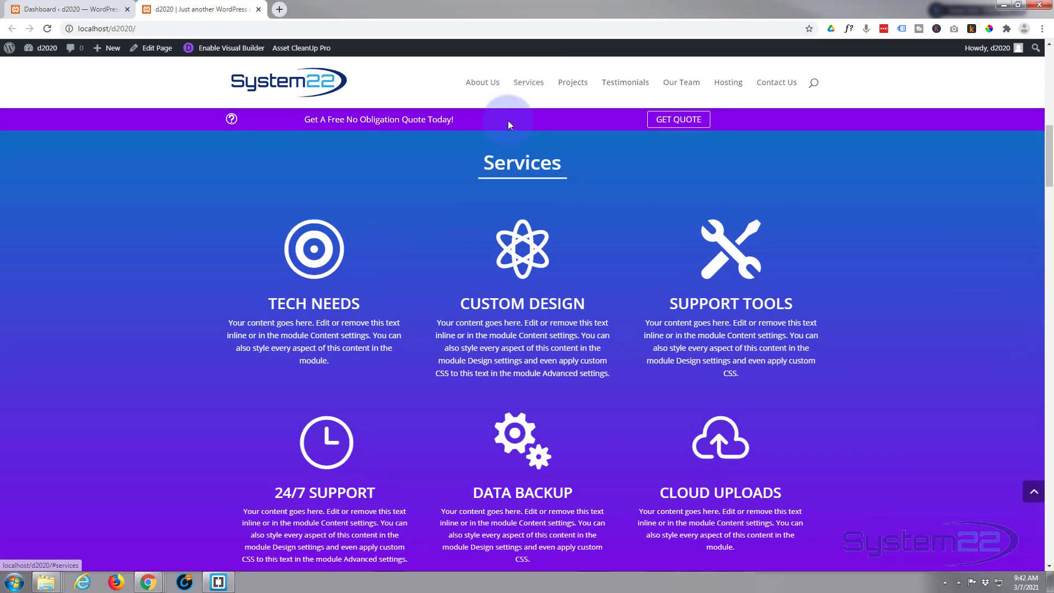
click(573, 86)
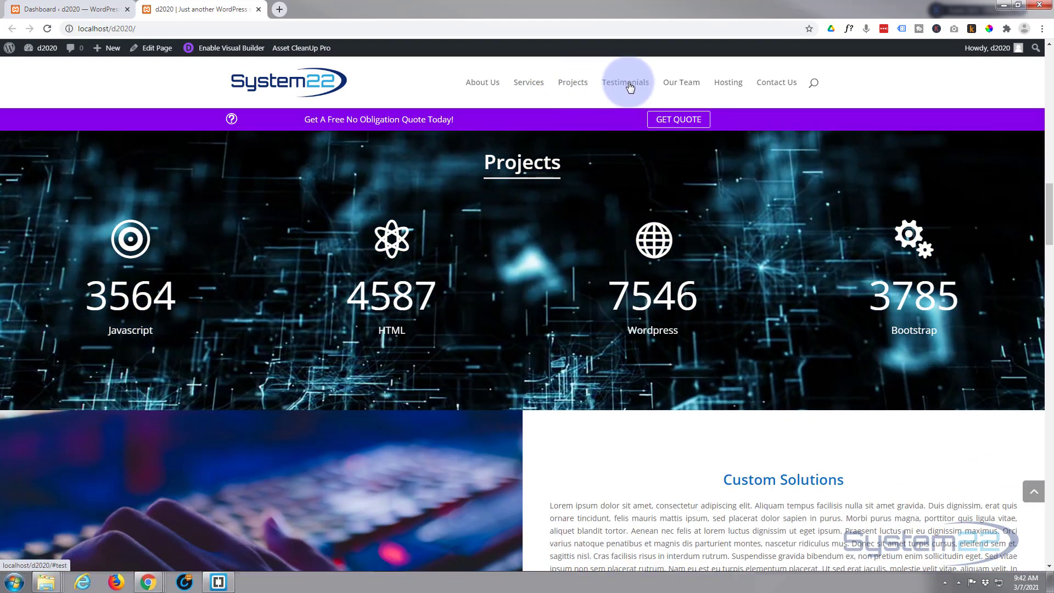
click(628, 85)
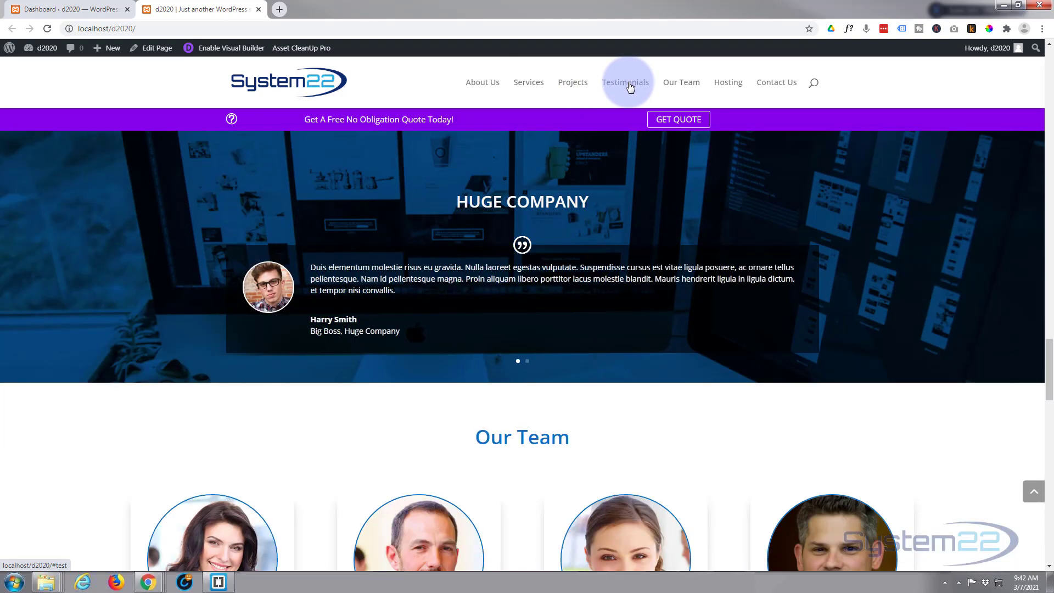
click(690, 86)
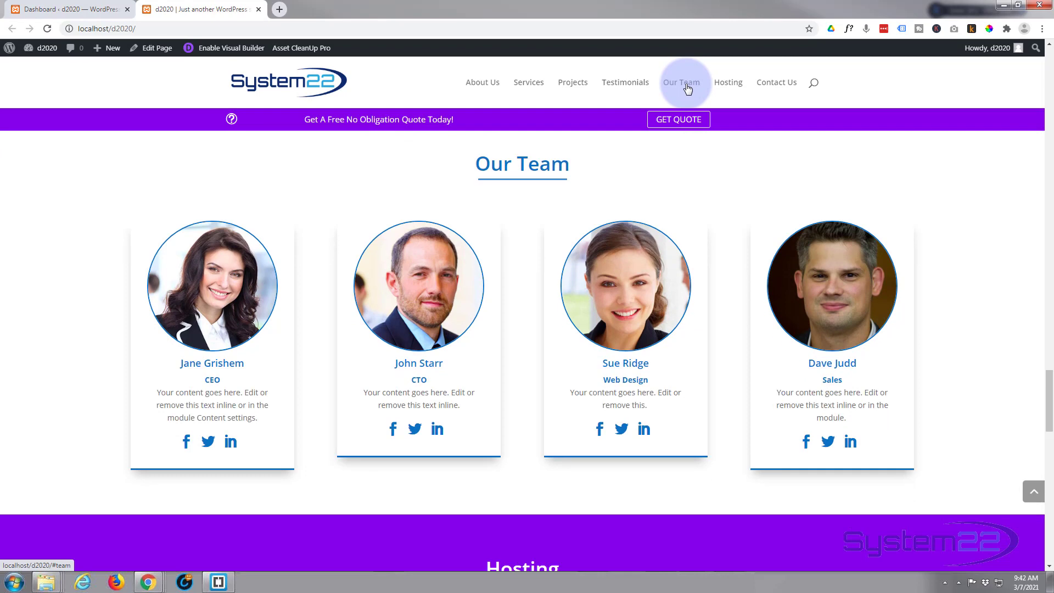
click(728, 83)
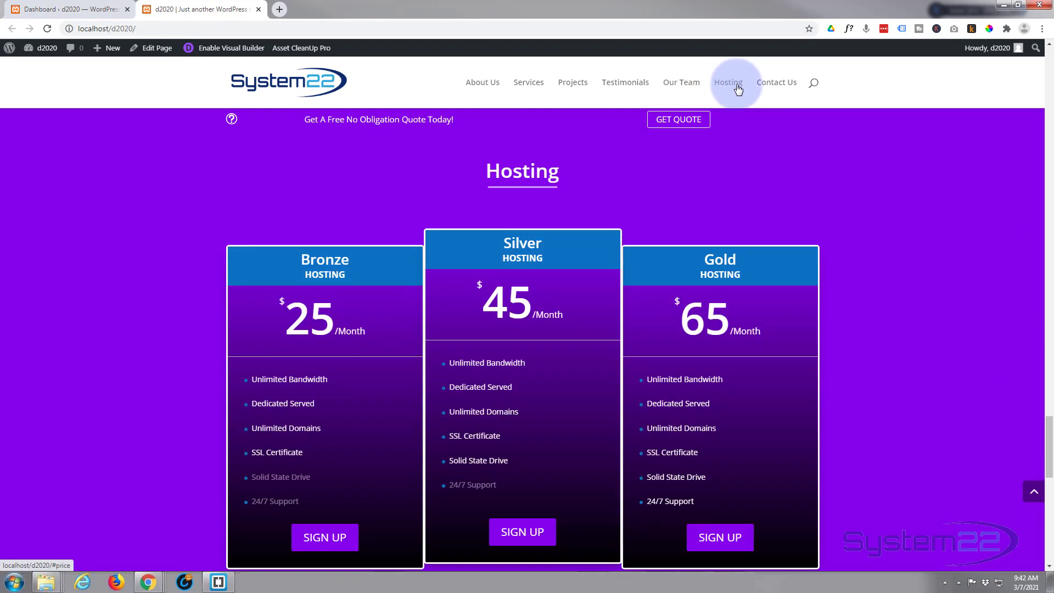
click(779, 84)
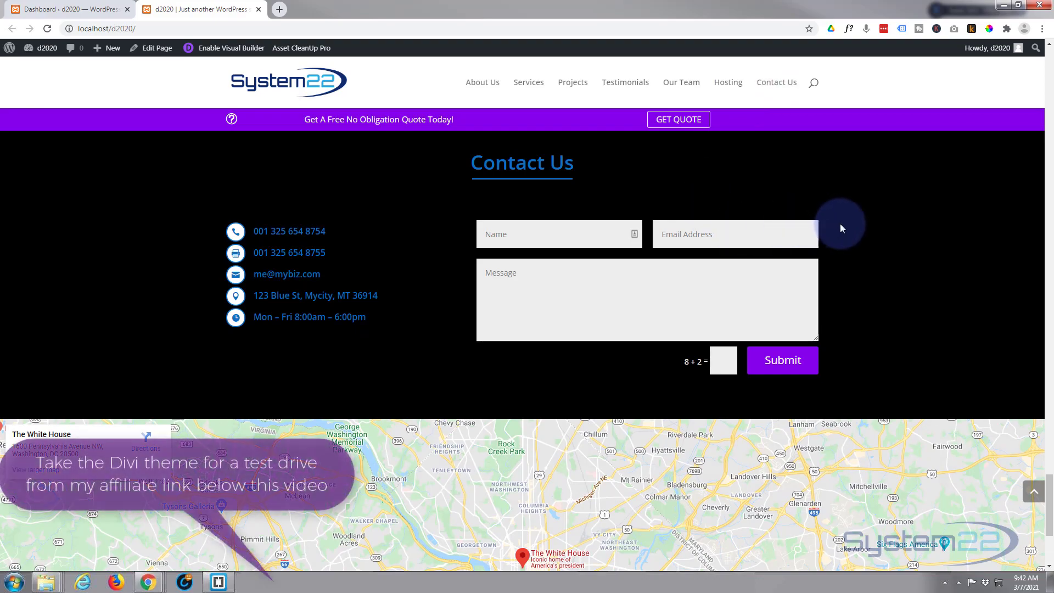
scroll(841, 225, down, 3)
scroll(841, 223, down, 2)
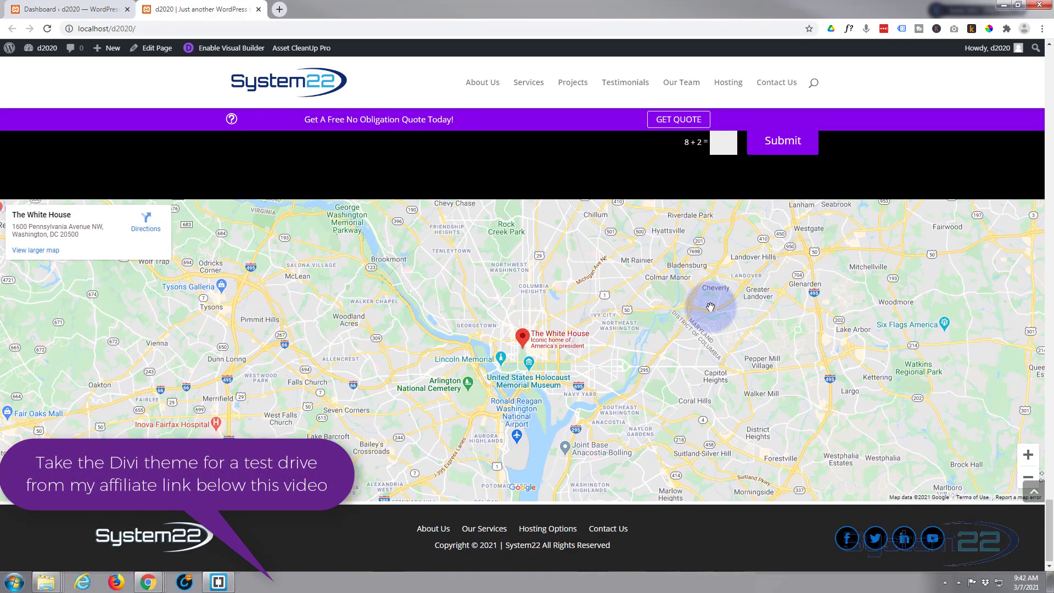
scroll(708, 308, down, 1)
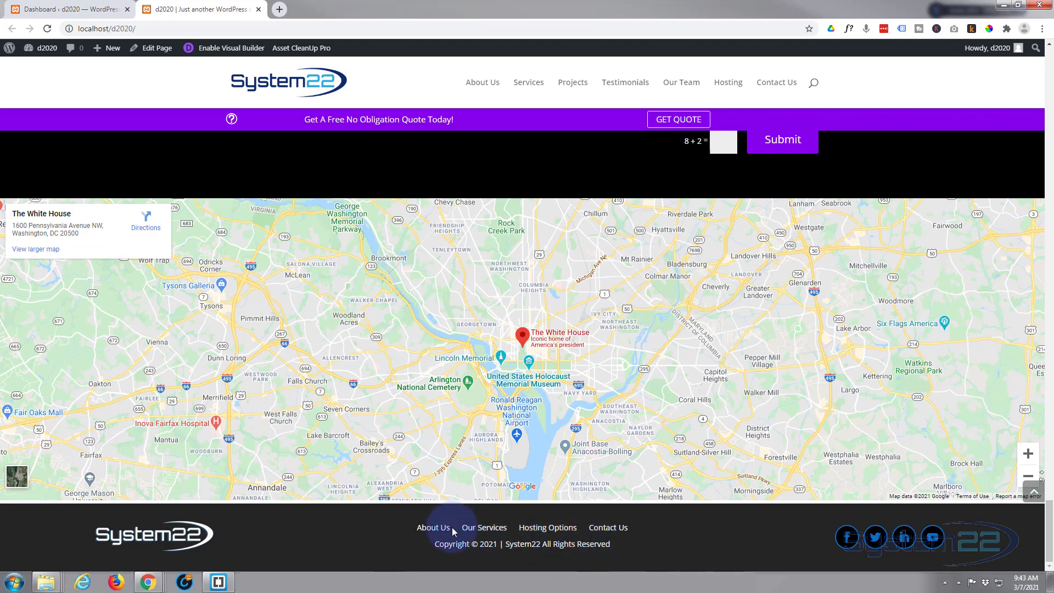
click(484, 530)
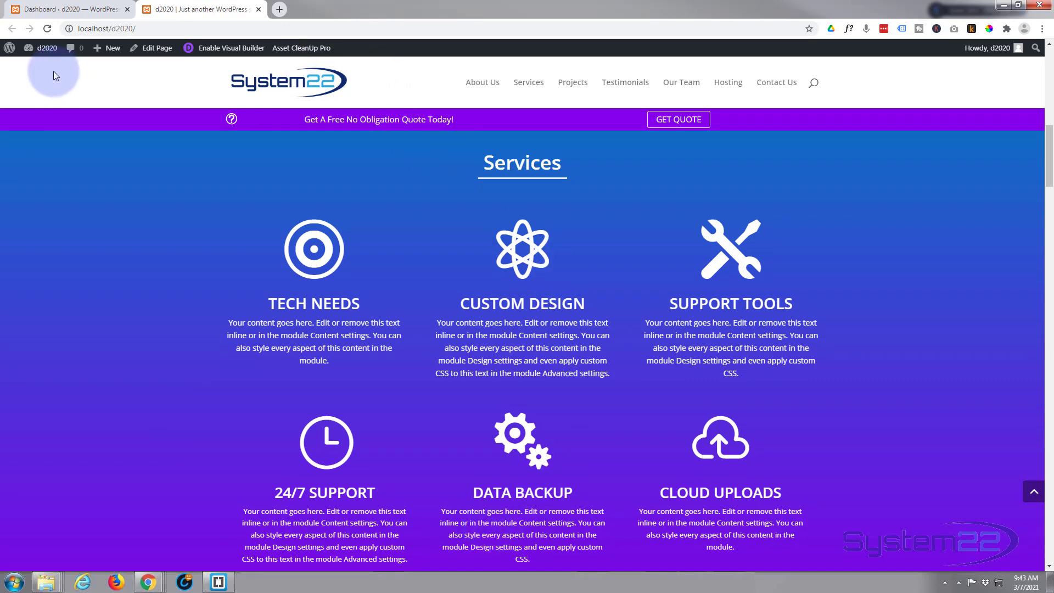
Go to the Divi Theme Builder in the WordPress dashboard and delete the global footer from the default website template.
click(60, 11)
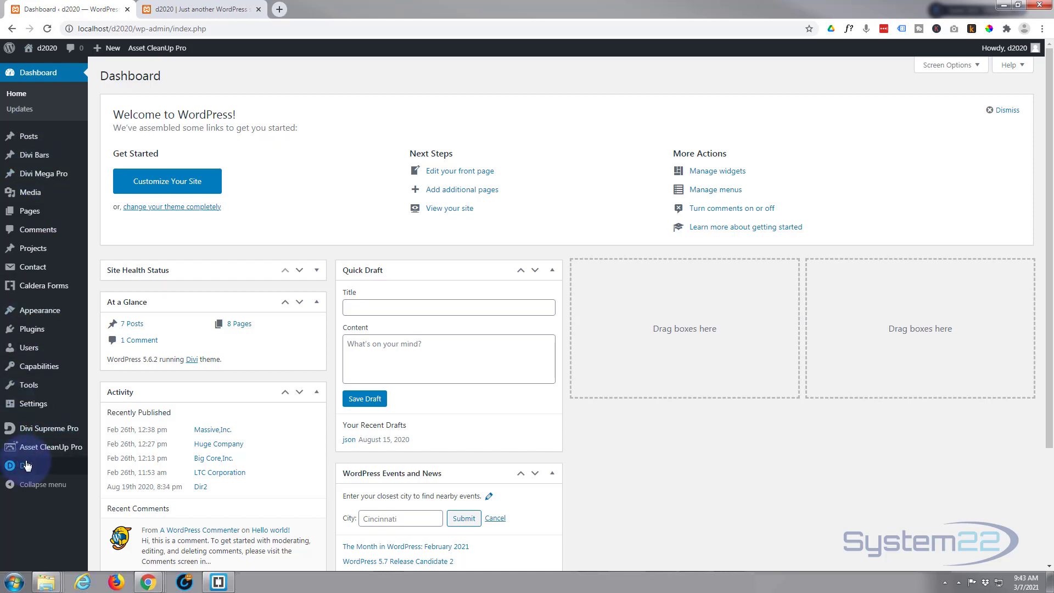
mouse_move(26, 466)
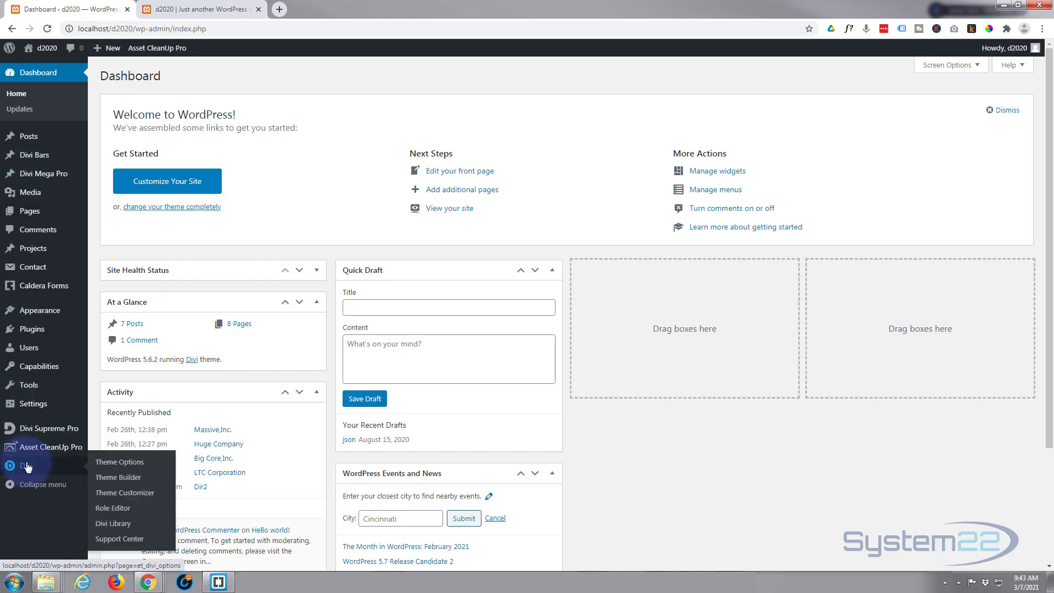
click(127, 482)
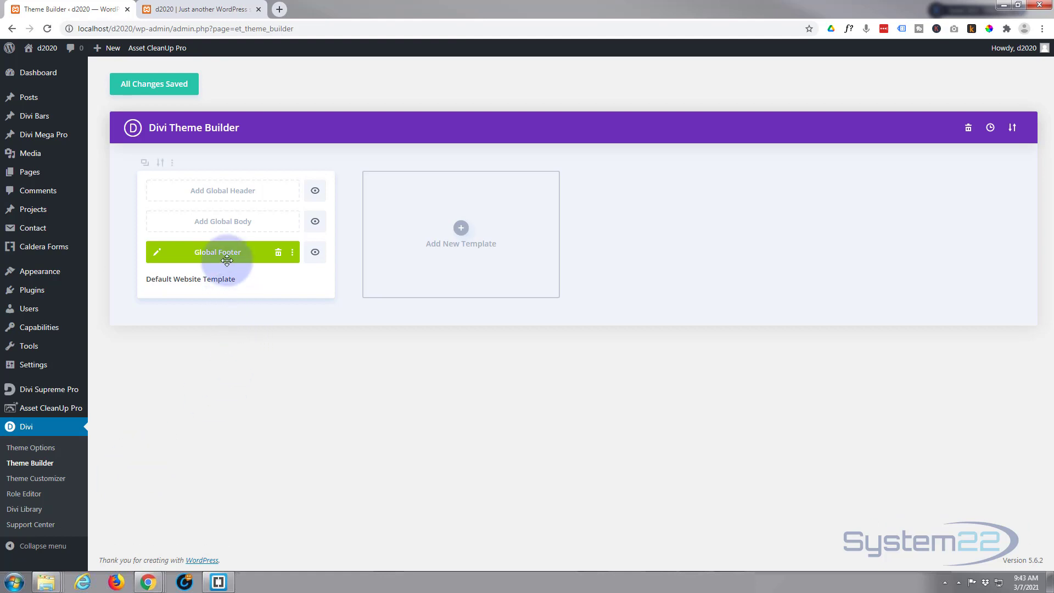
click(278, 253)
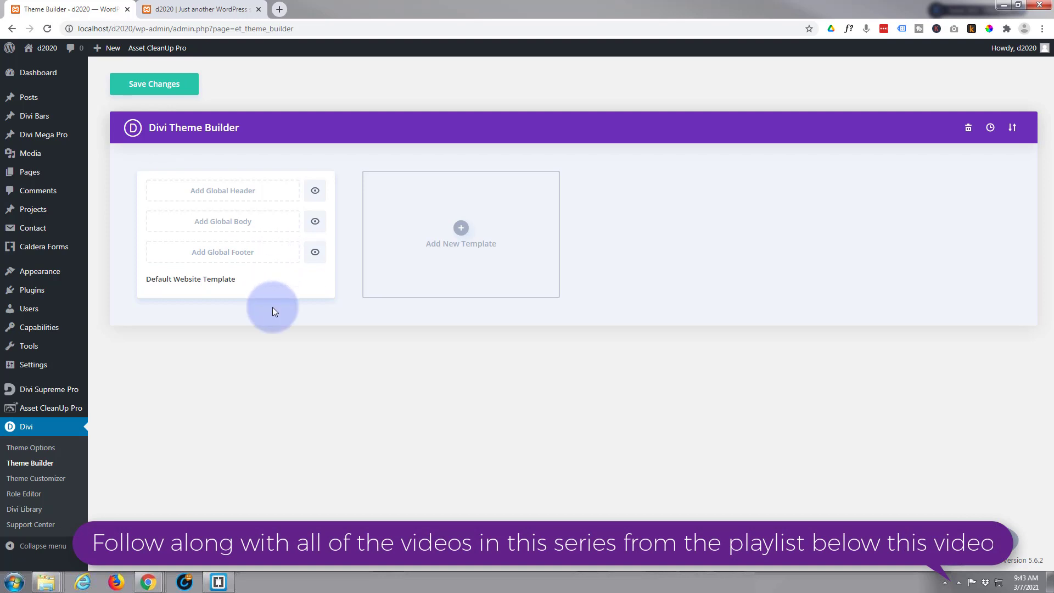
Build a new global footer from scratch with a three-column row of quarter, half and quarter widths.
click(212, 256)
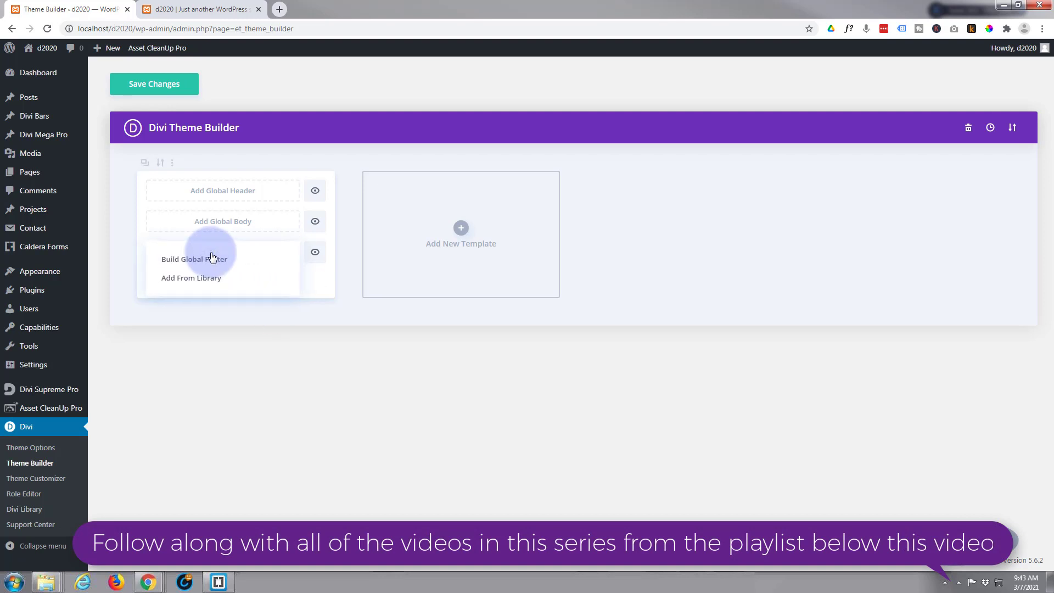
click(199, 265)
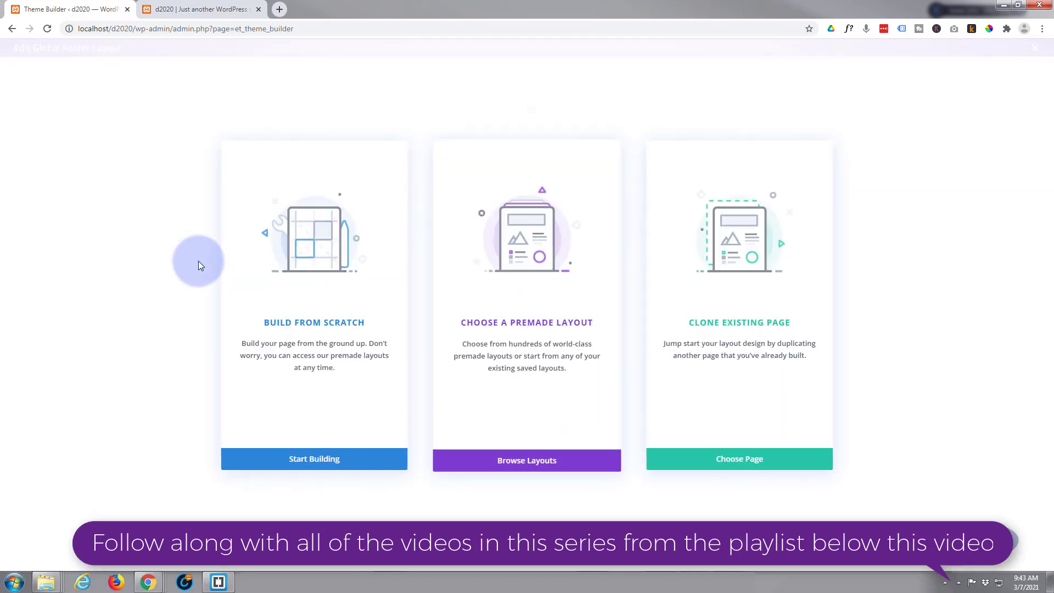
click(307, 459)
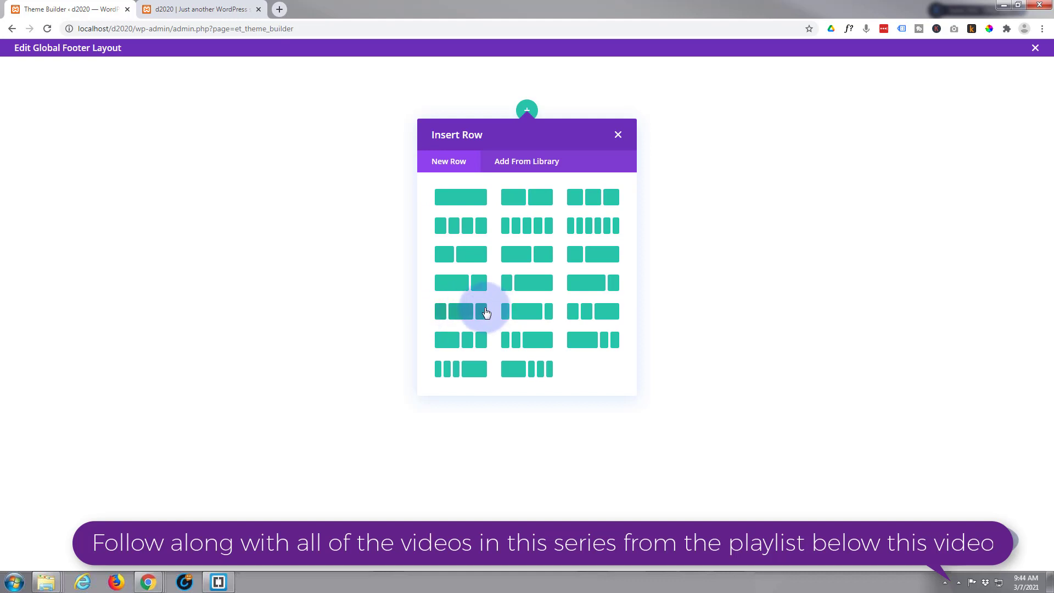
click(460, 312)
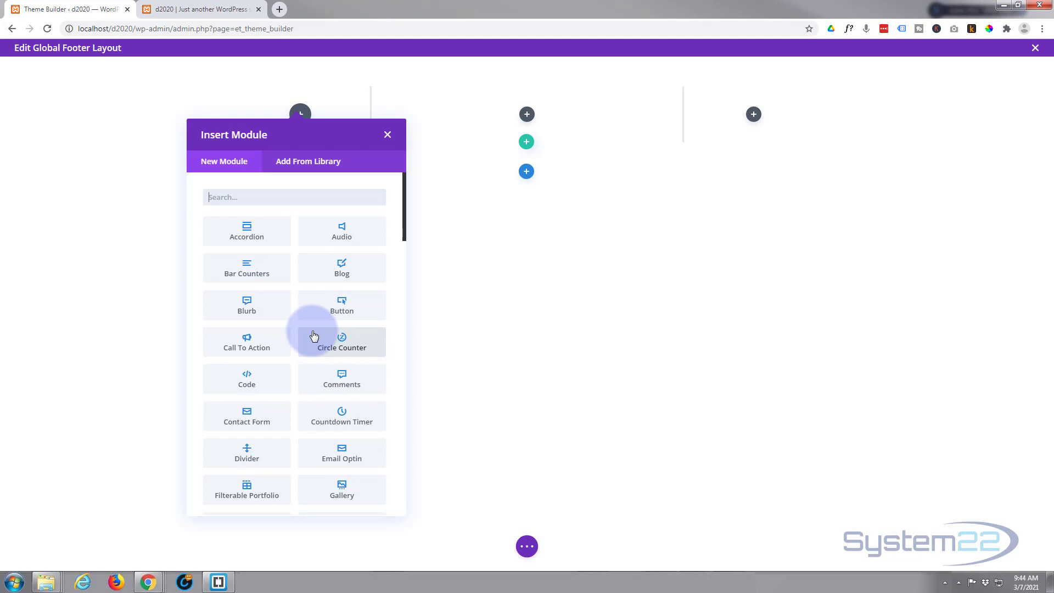
Add an Image module to the row's first column using the logo system22-white-b-shadow.png from the media library, and save it.
scroll(314, 336, down, 3)
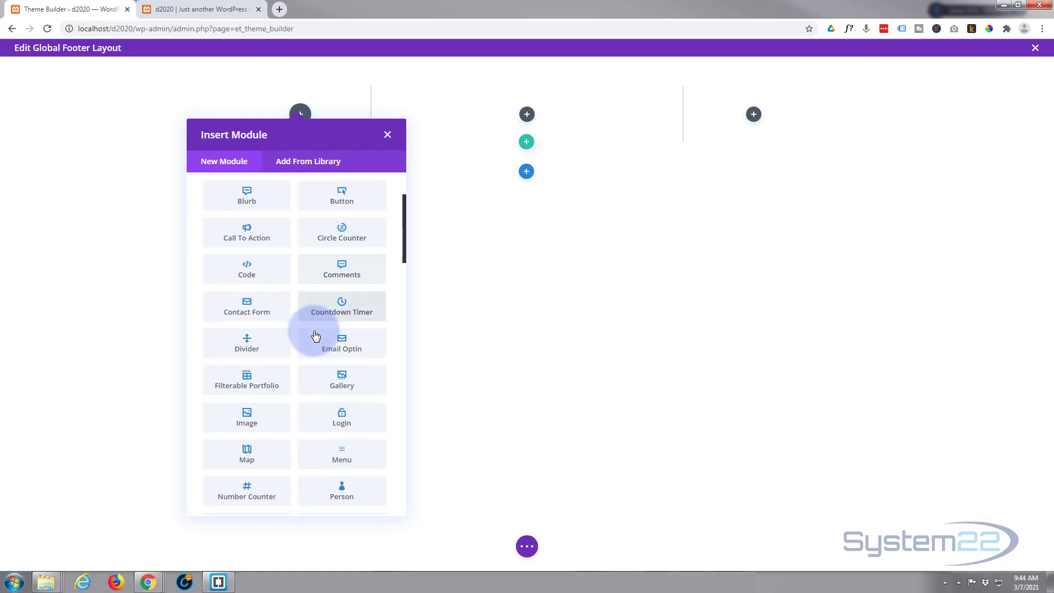
click(247, 365)
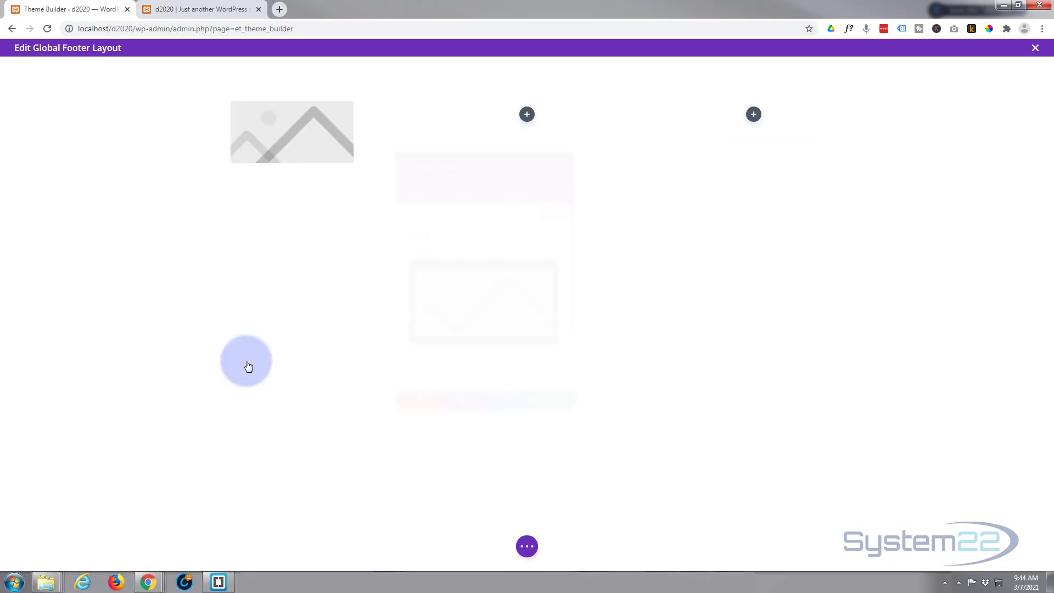
click(458, 317)
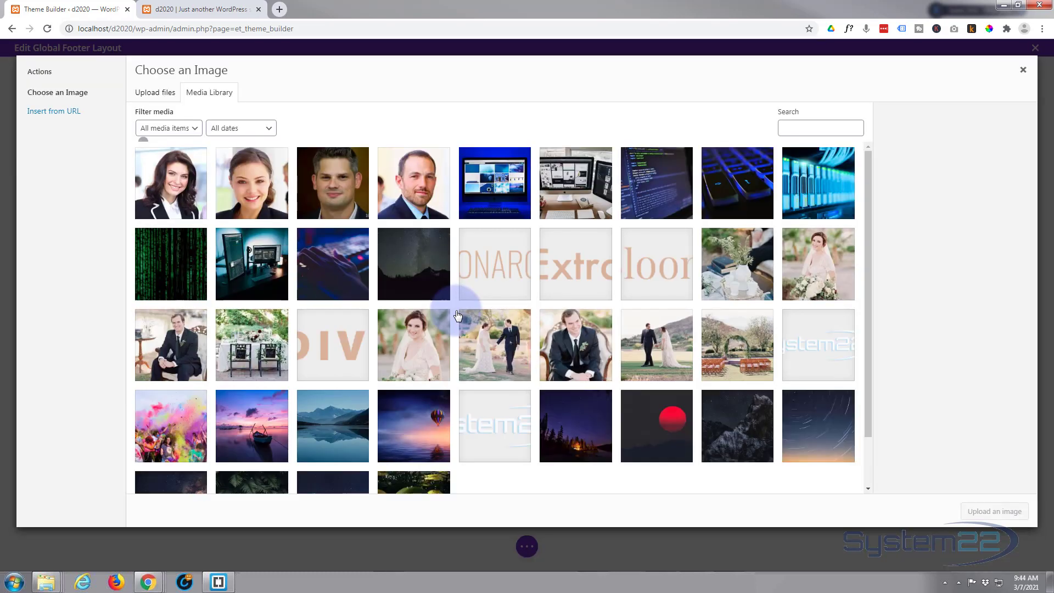
click(498, 432)
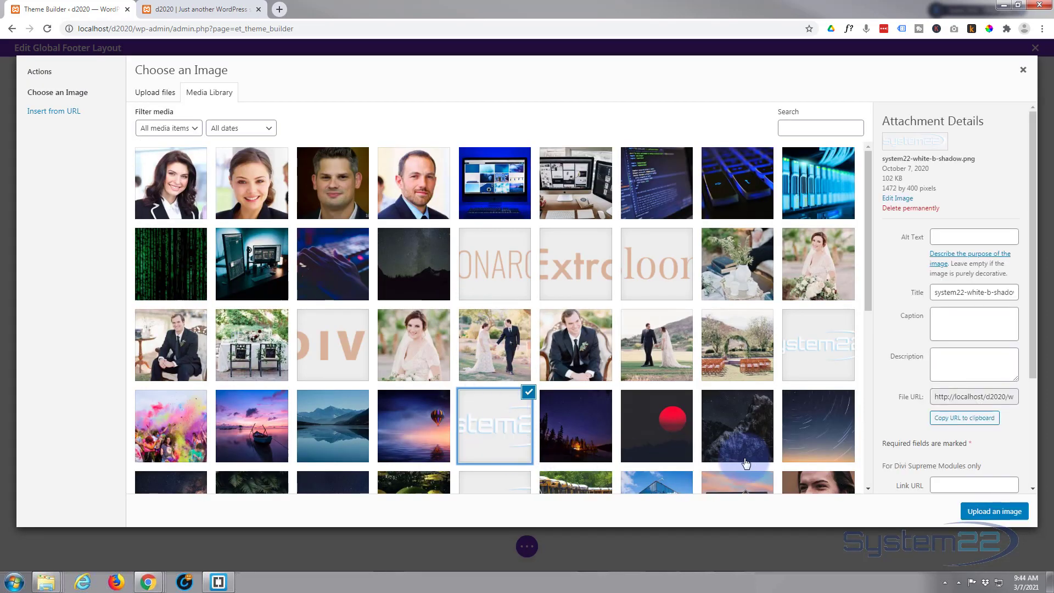
click(982, 512)
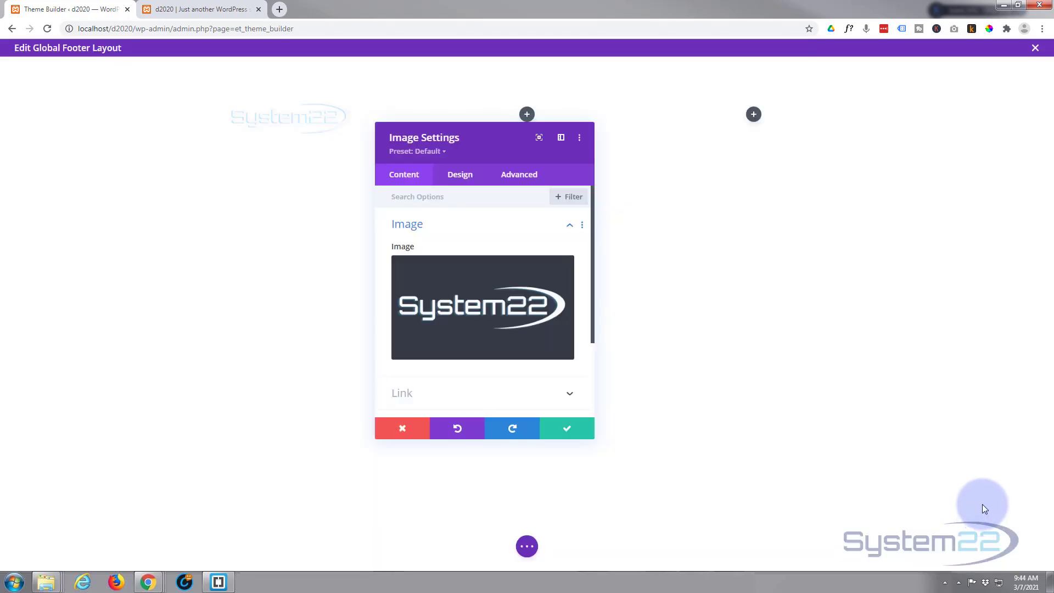
click(575, 432)
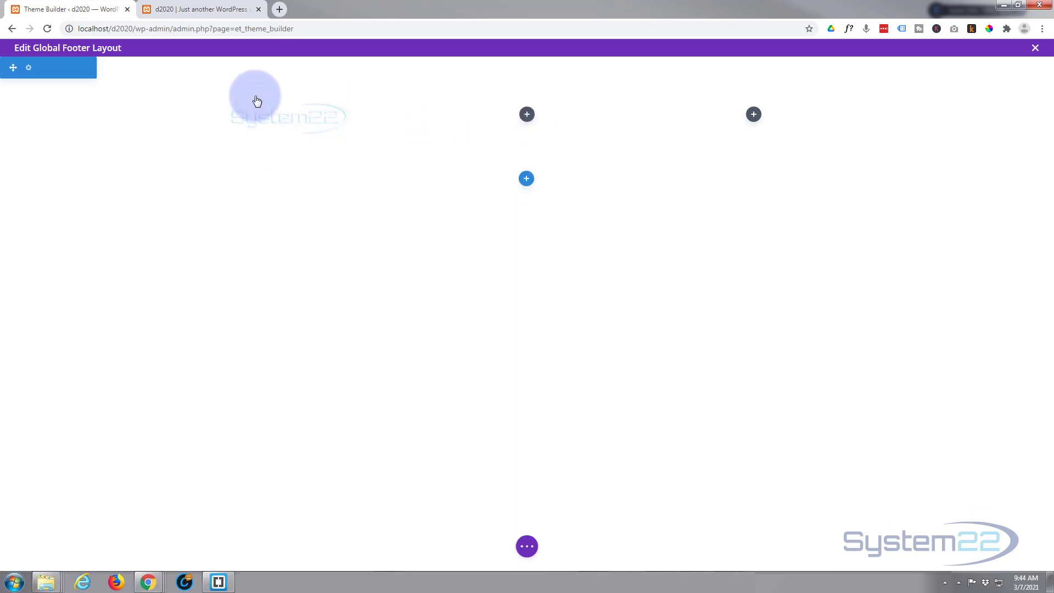
Set the footer row's width and max width to 100% and save the row settings.
mouse_move(253, 100)
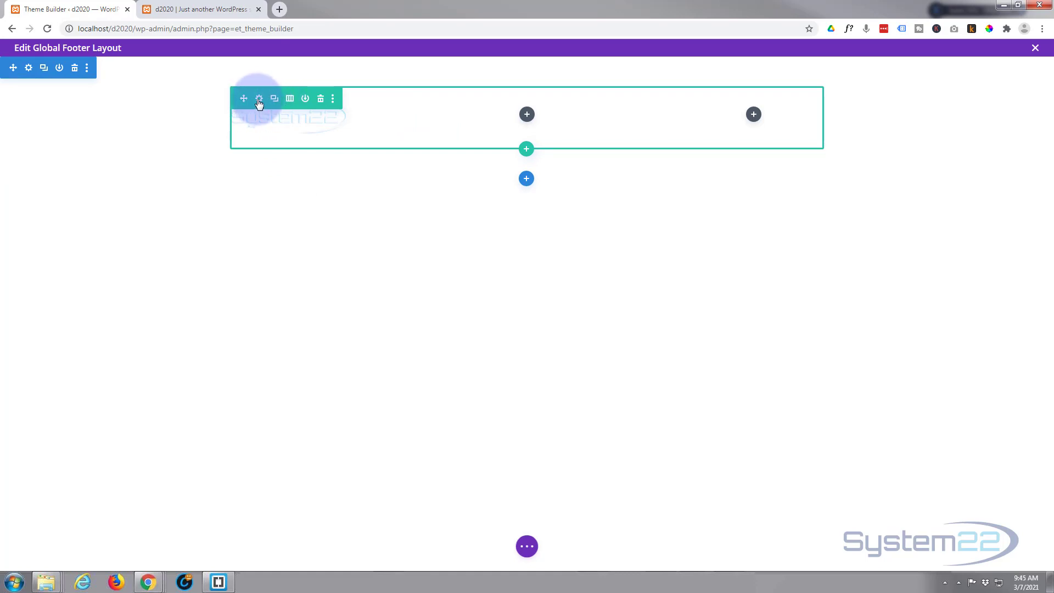
click(259, 100)
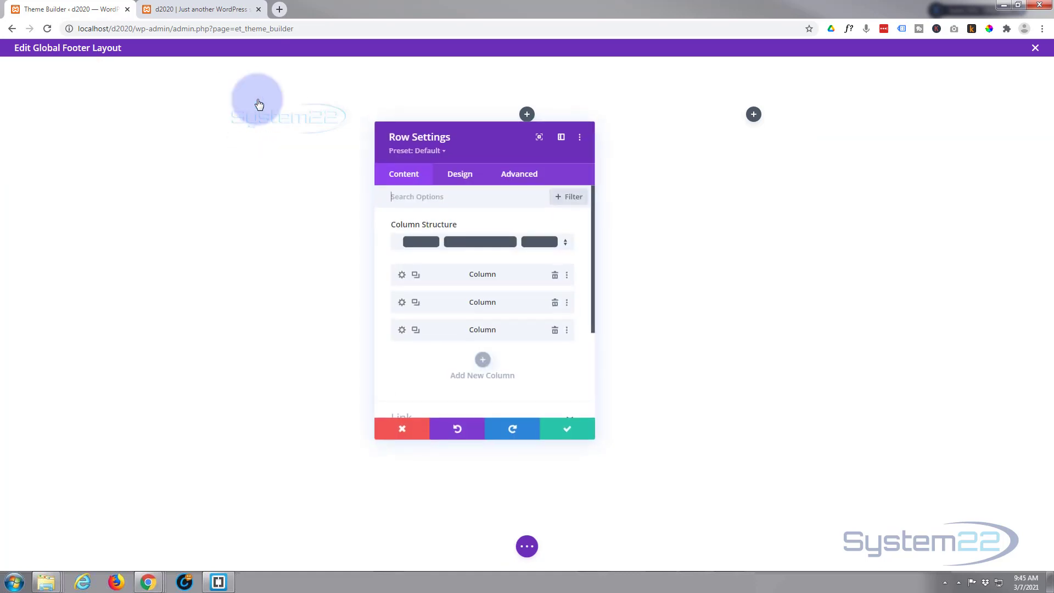
click(464, 182)
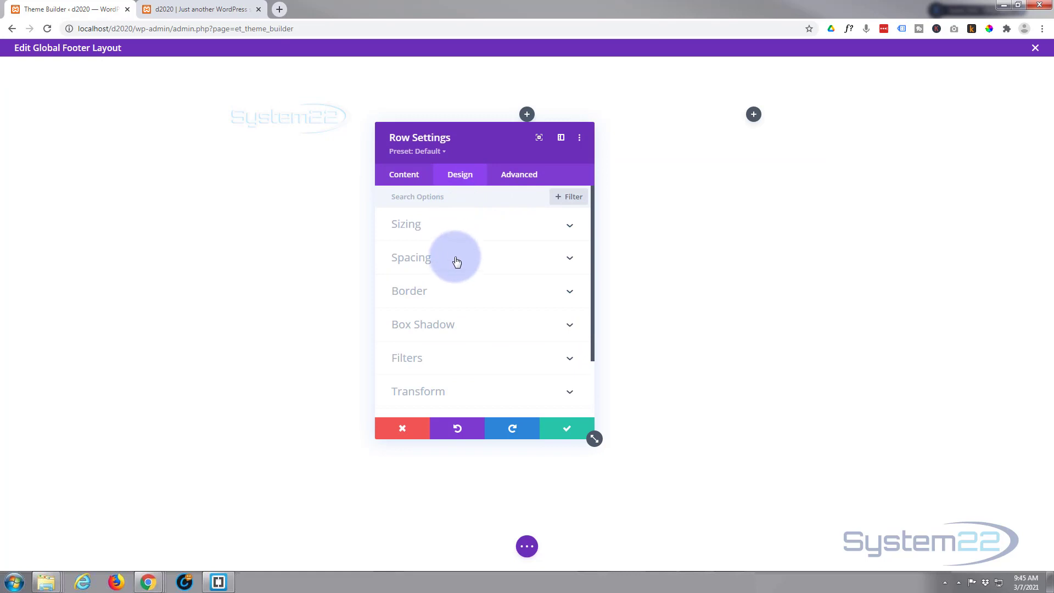
click(479, 242)
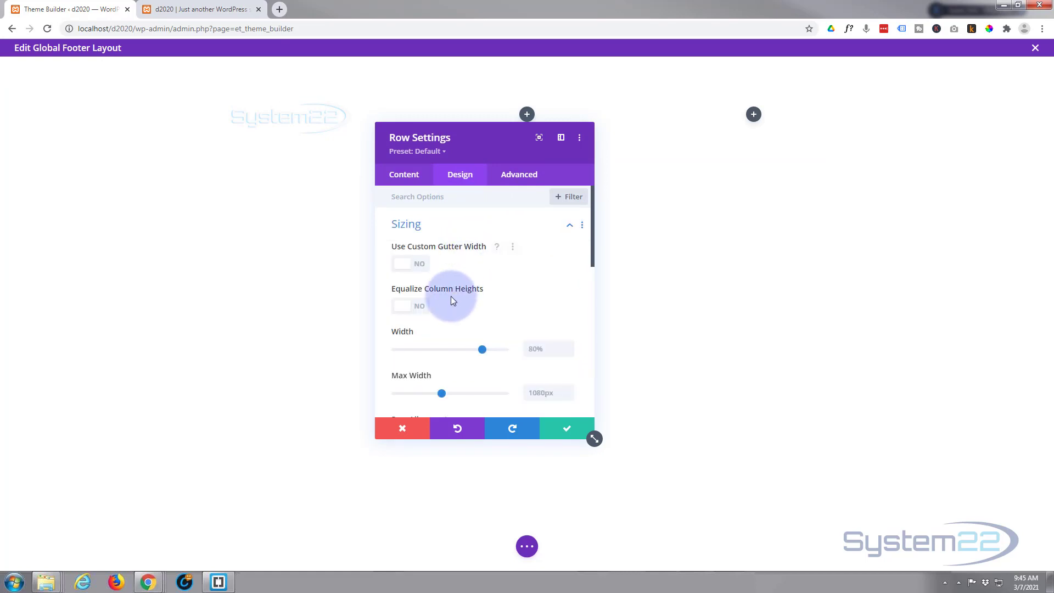
scroll(467, 304, down, 2)
drag(483, 239, 525, 238)
key(ctrl+c)
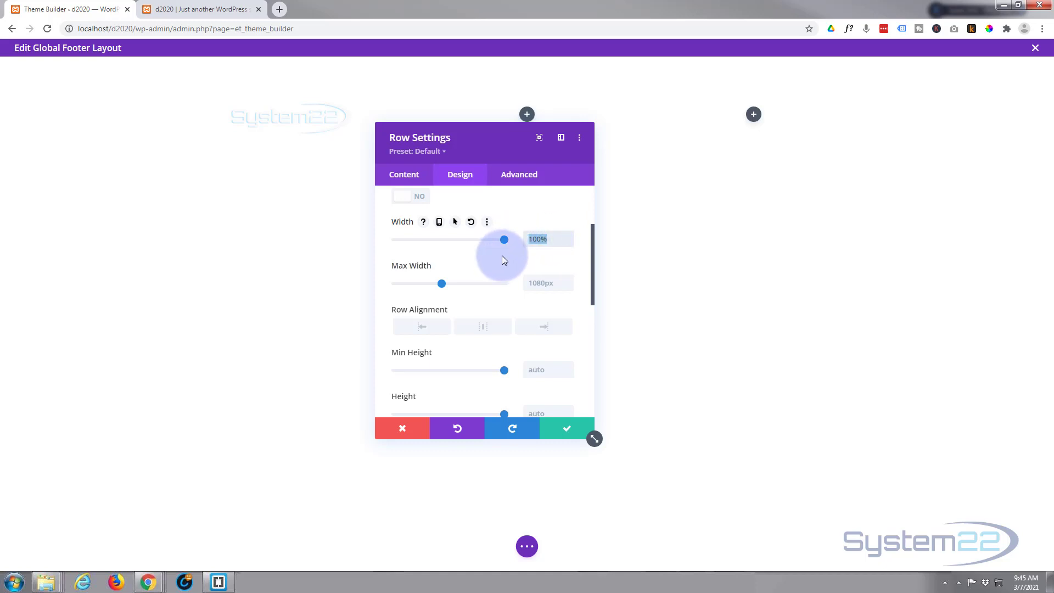
double_click(540, 285)
key(ctrl+v)
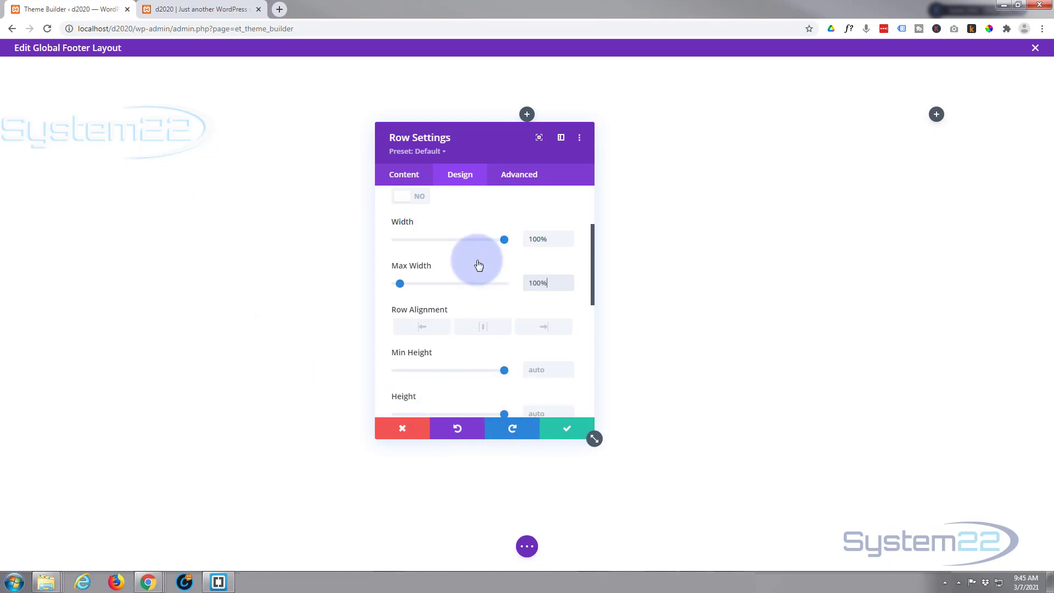
scroll(478, 265, up, 3)
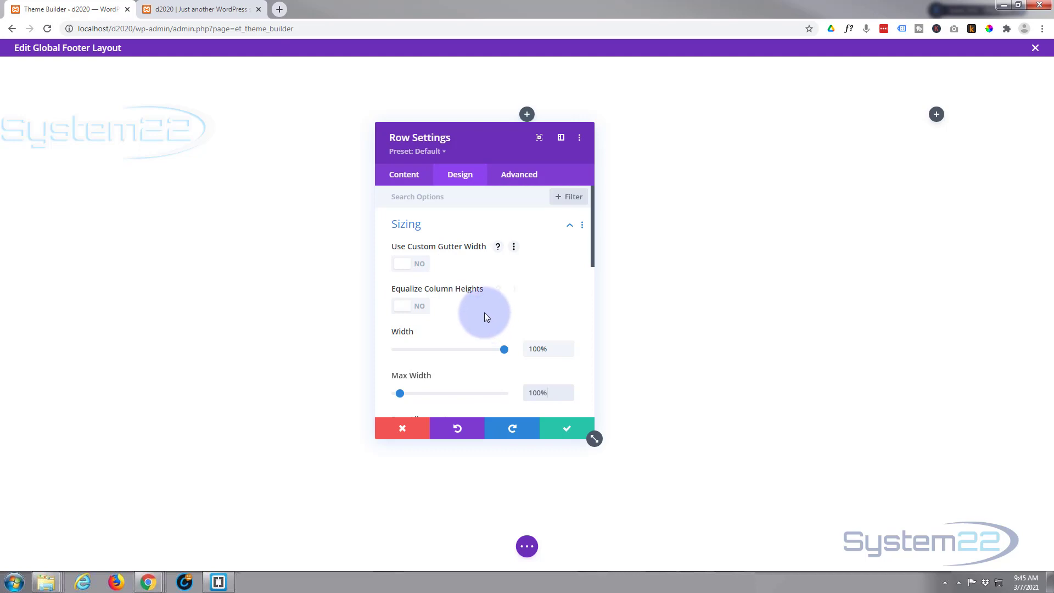
scroll(484, 312, down, 1)
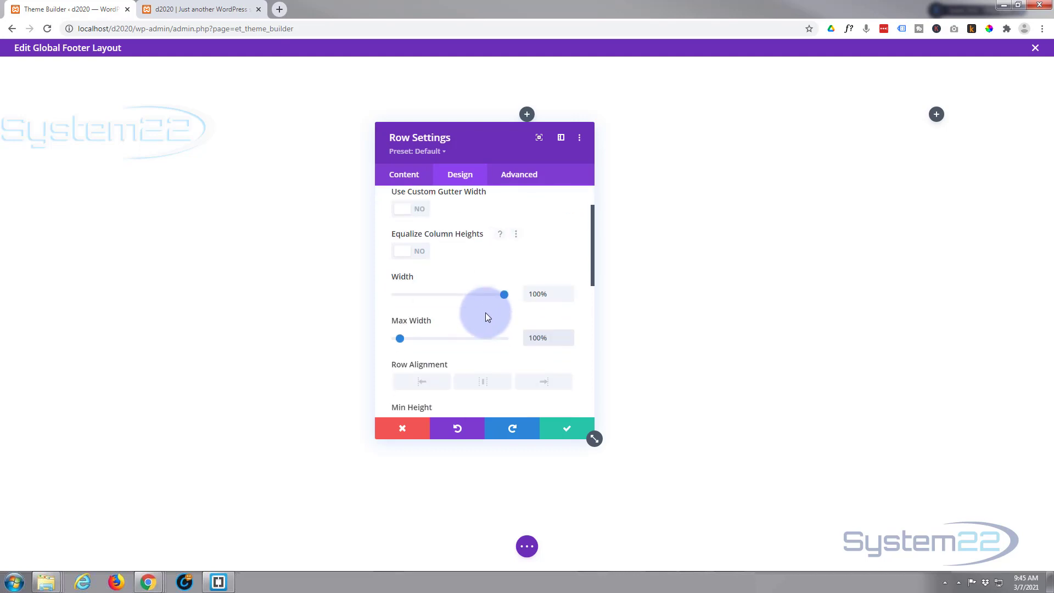
click(564, 435)
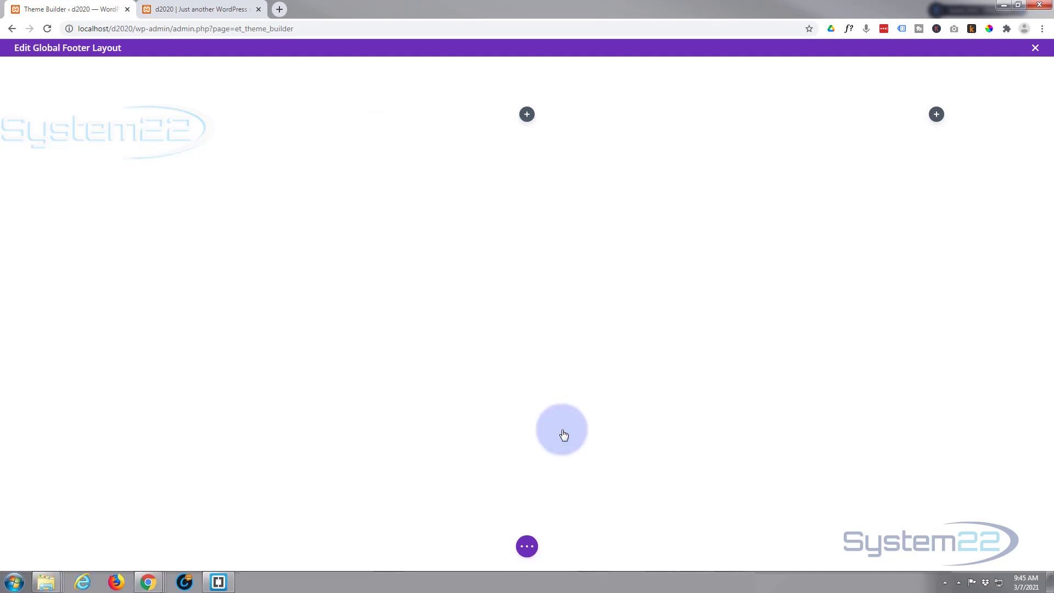
Set the footer section's background color to dark grey from the extended color palette and save the section settings.
mouse_move(60, 99)
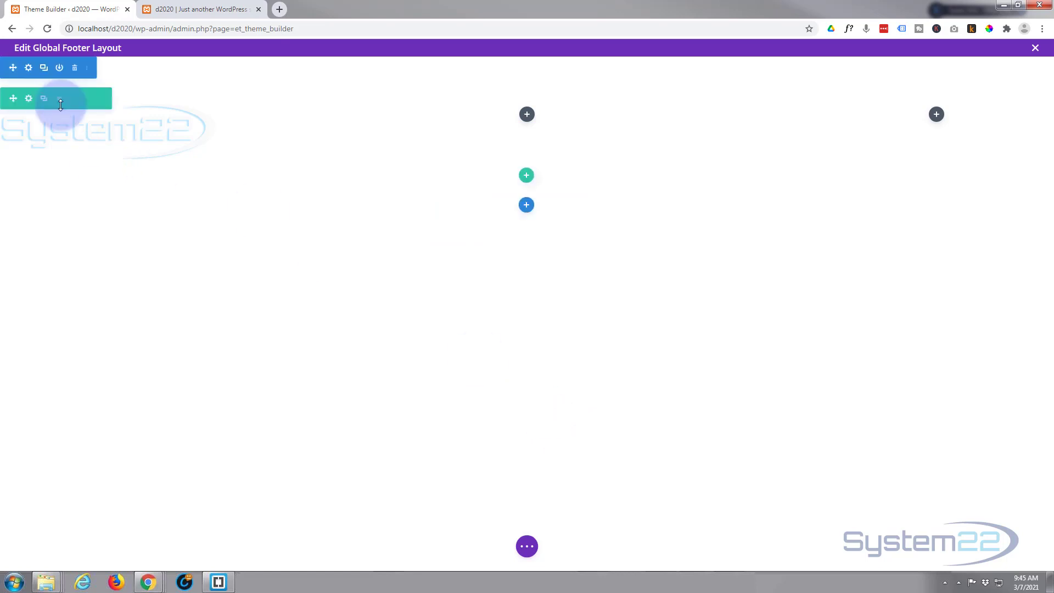
click(27, 72)
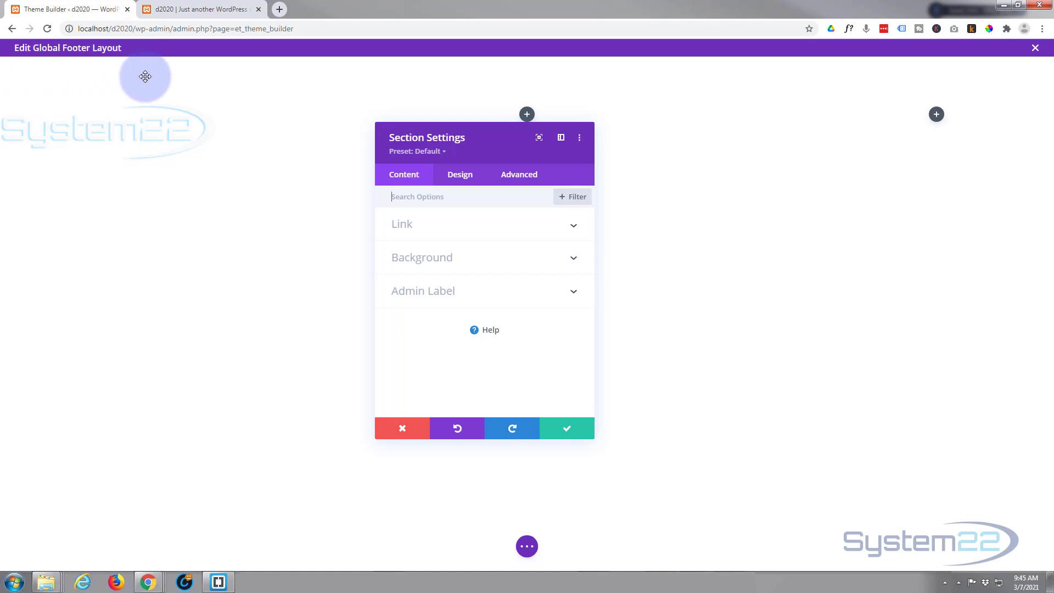
click(471, 262)
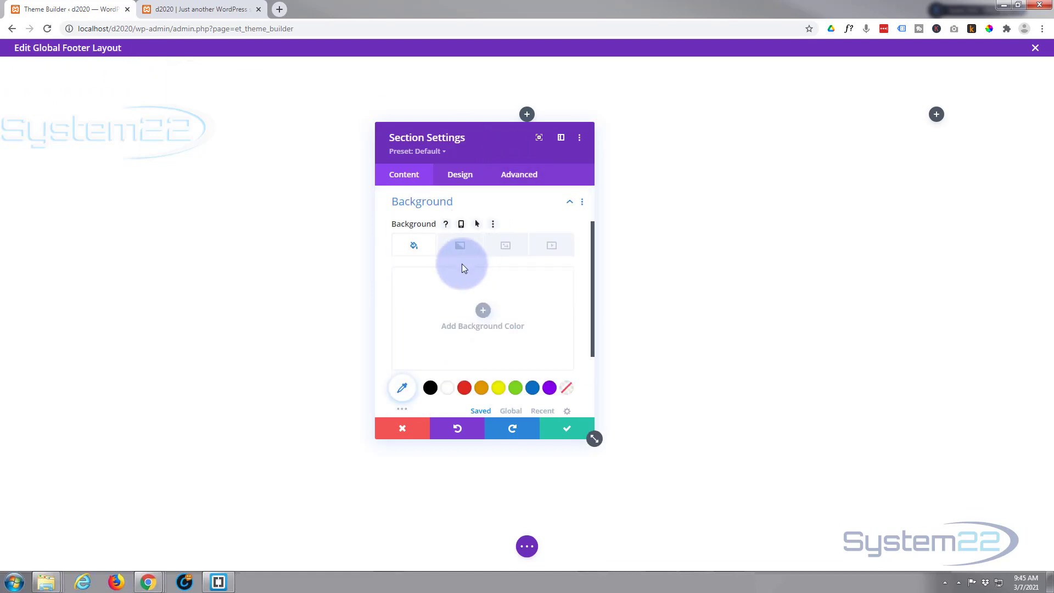
click(430, 389)
scroll(450, 291, down, 2)
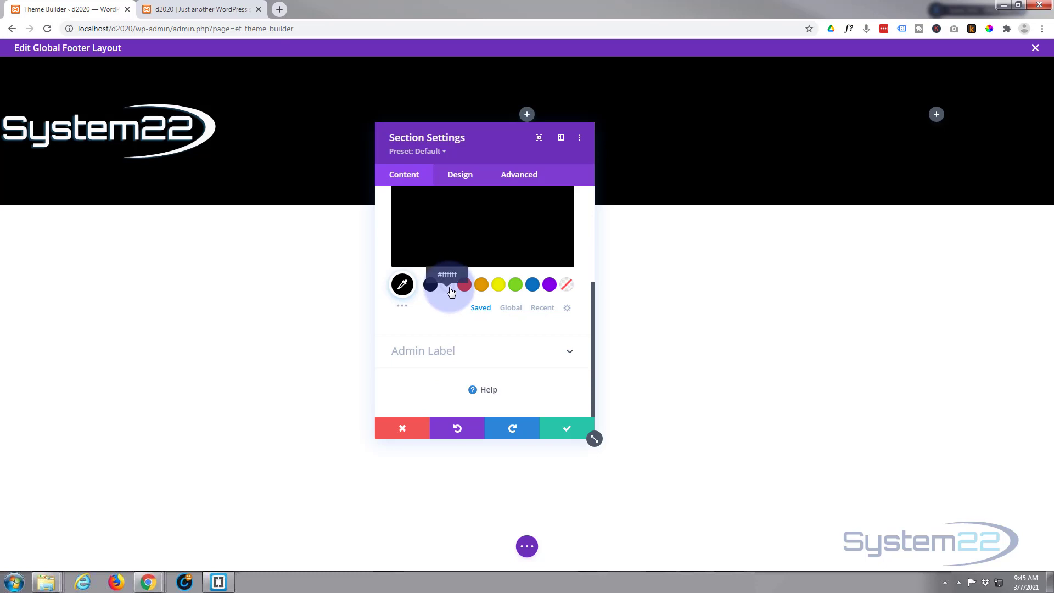
click(401, 311)
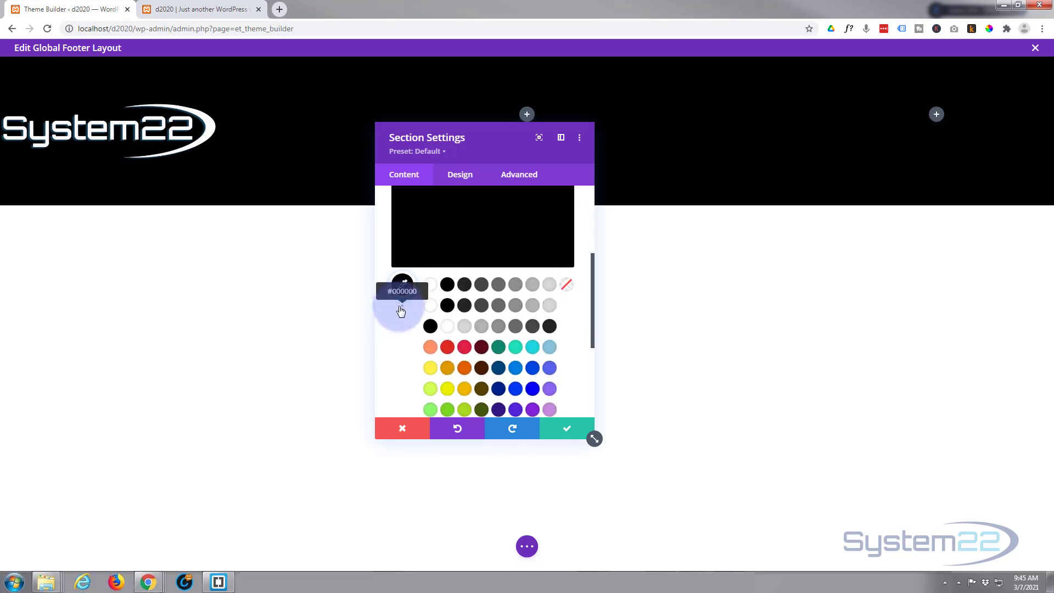
click(464, 285)
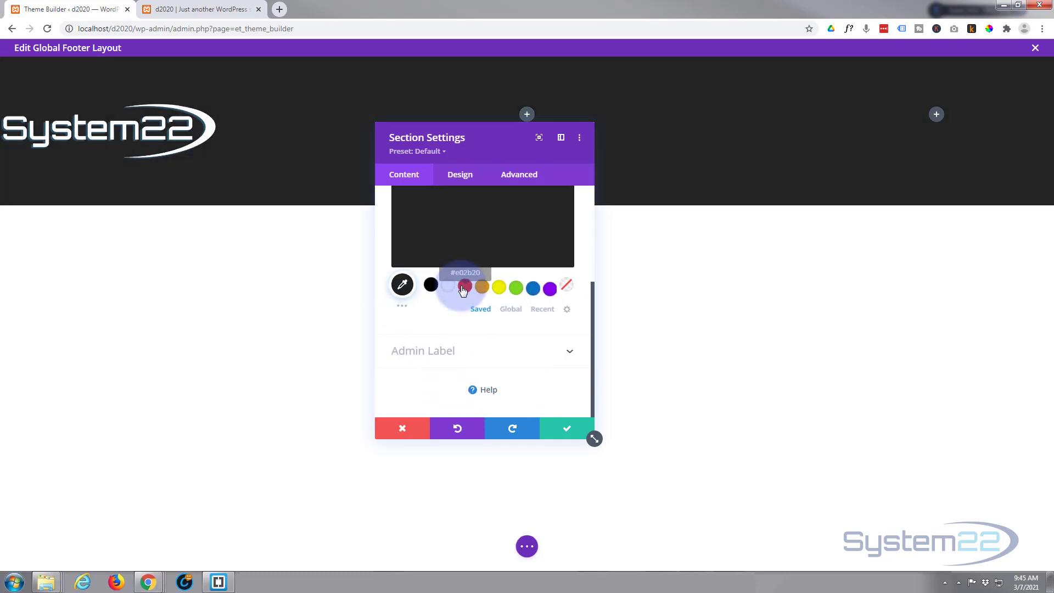
click(563, 434)
Center the logo image, reduce its width to 56% and save the image settings.
mouse_move(154, 116)
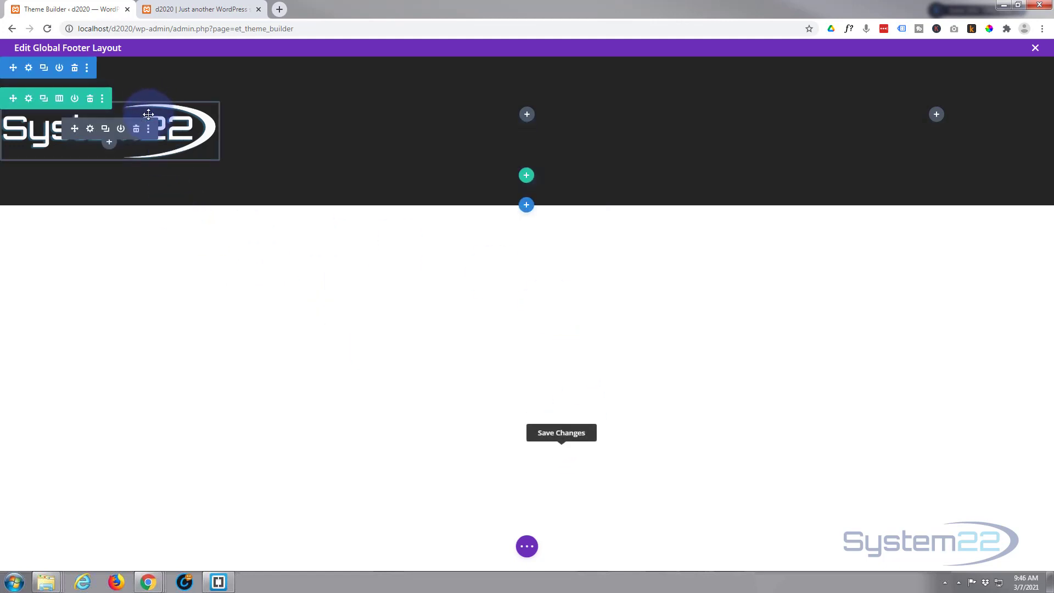
click(90, 129)
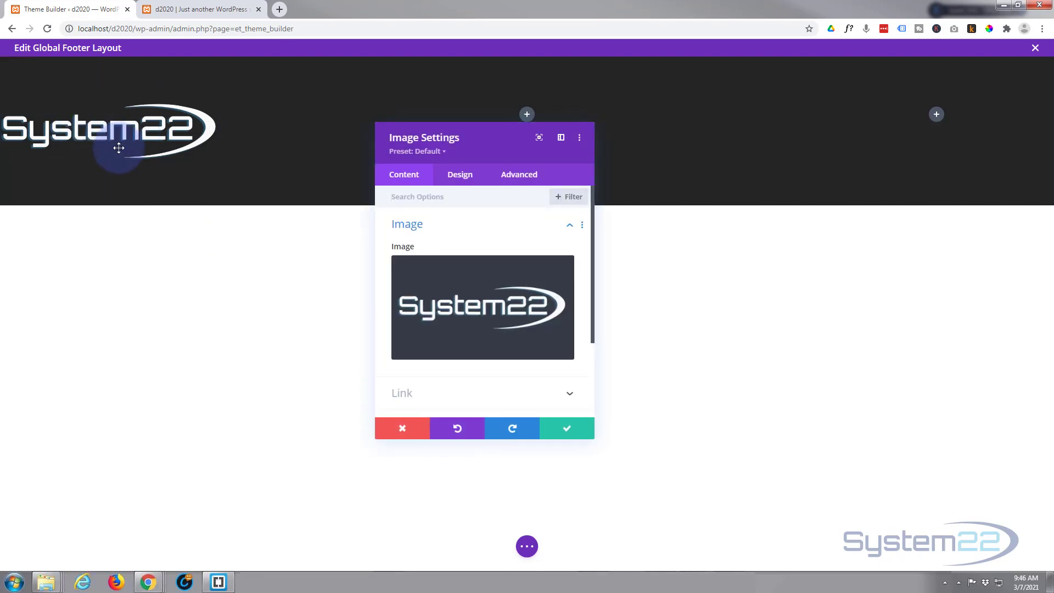
click(458, 177)
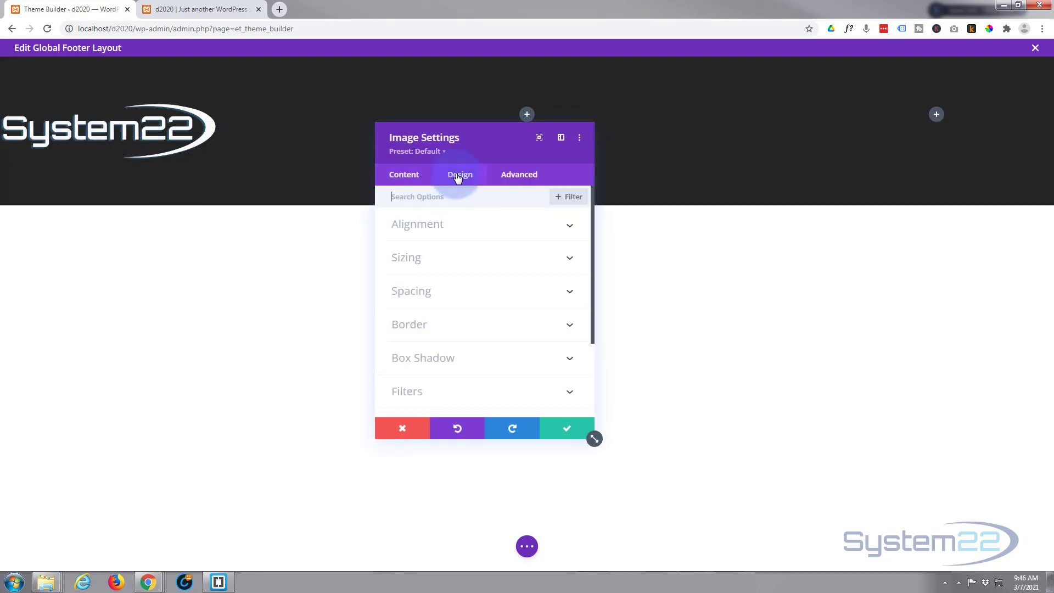
click(484, 230)
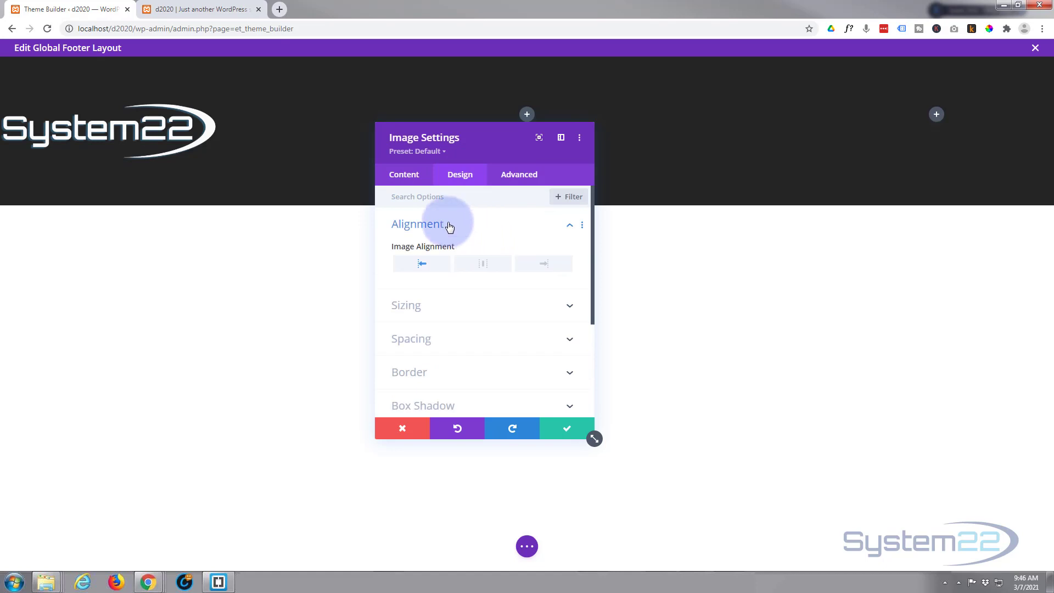
click(490, 262)
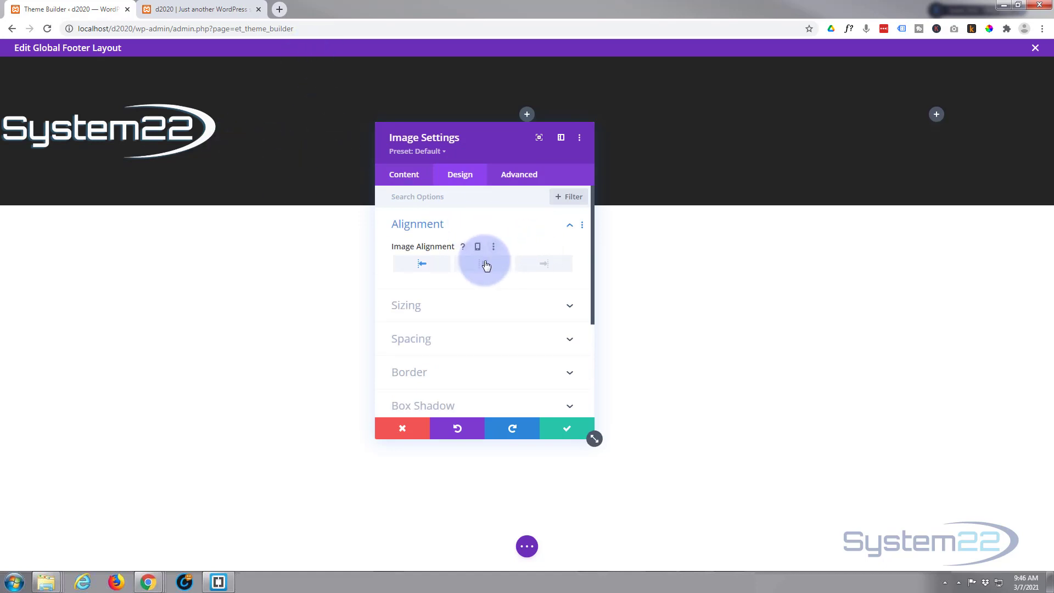
click(489, 305)
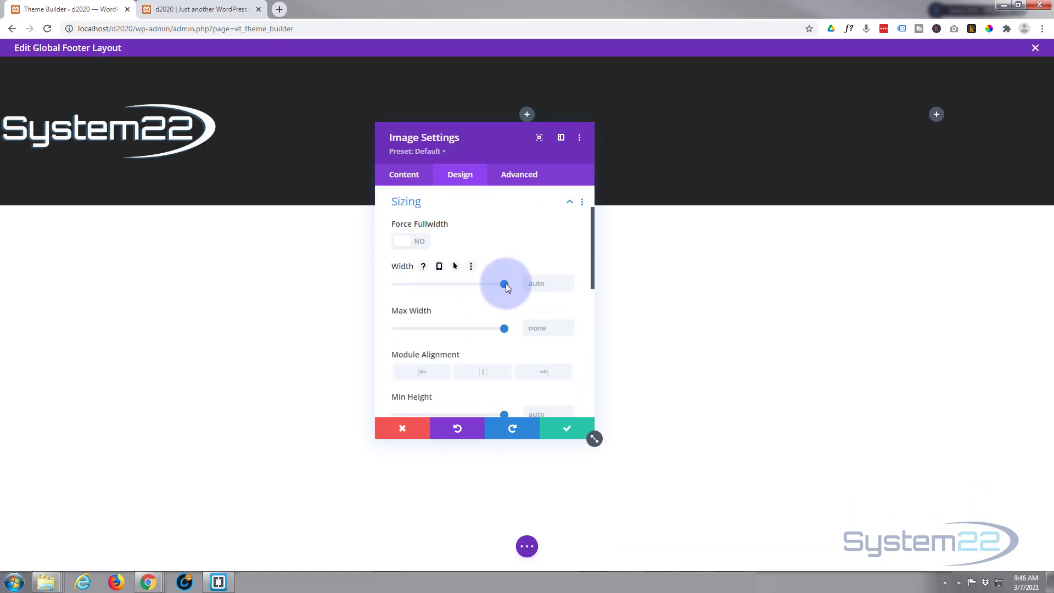
drag(505, 284, 457, 282)
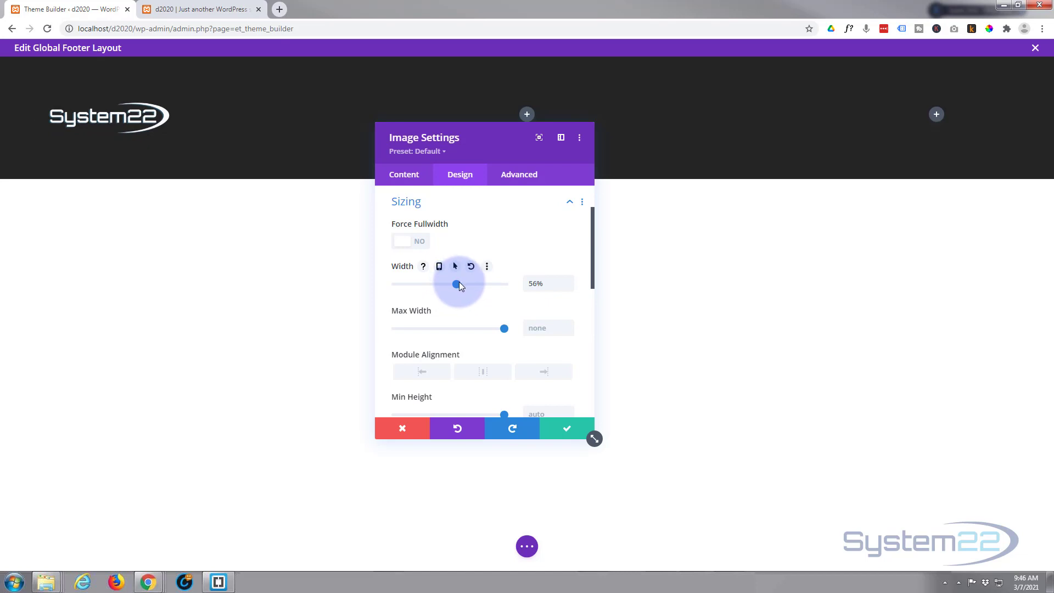
click(565, 436)
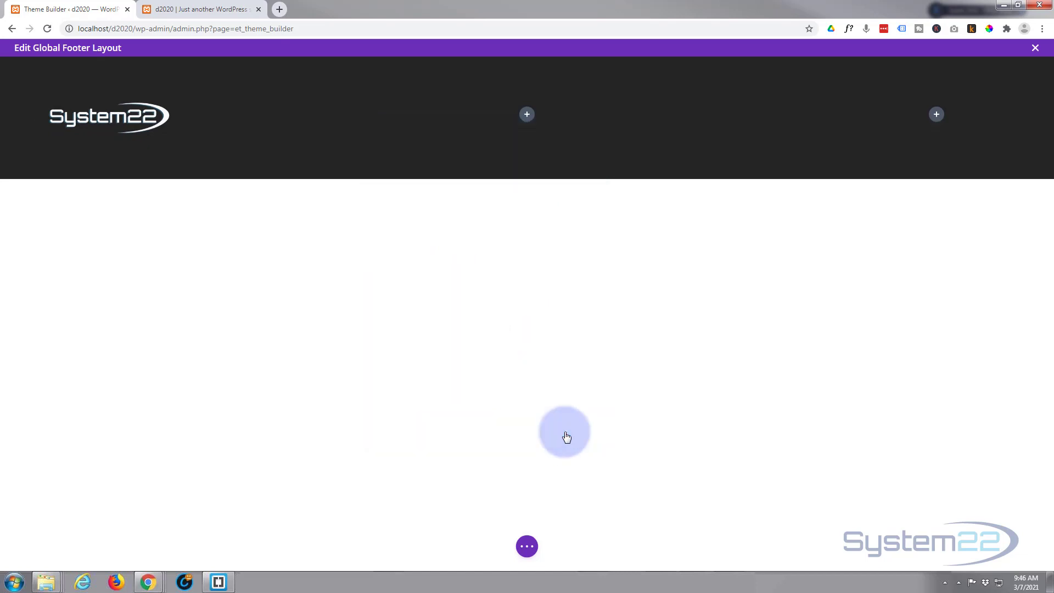
Add a Menu module with the "main" menu to the row's middle column and remove its background color.
click(527, 116)
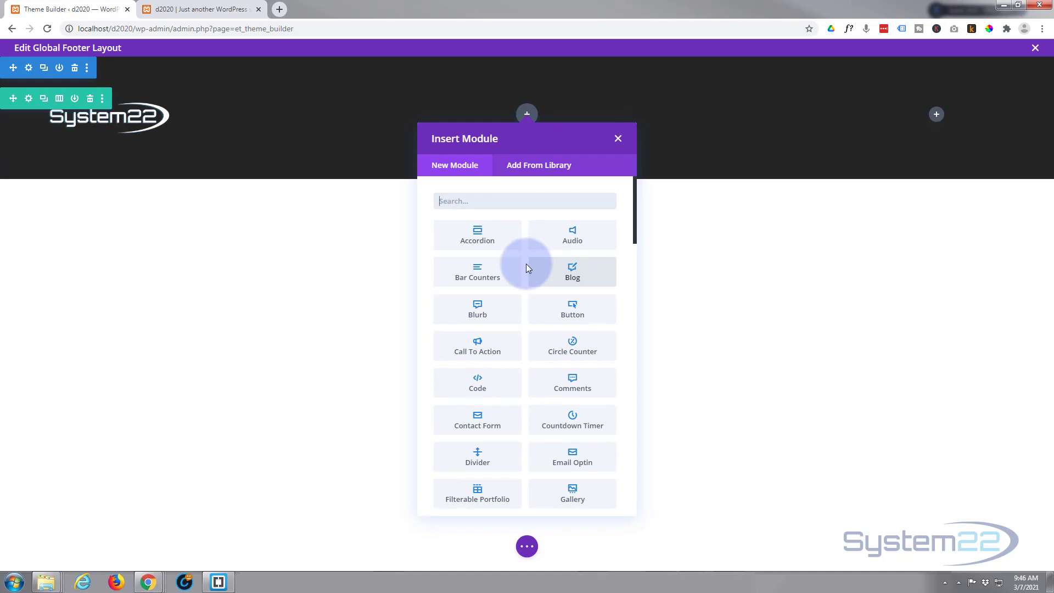
scroll(527, 258, down, 2)
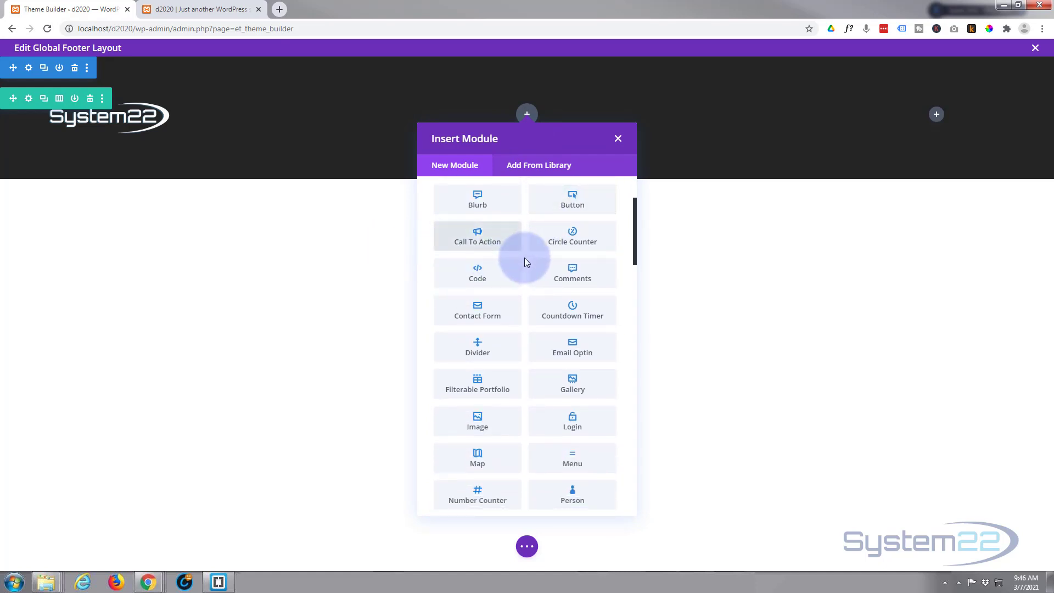
scroll(526, 249, down, 2)
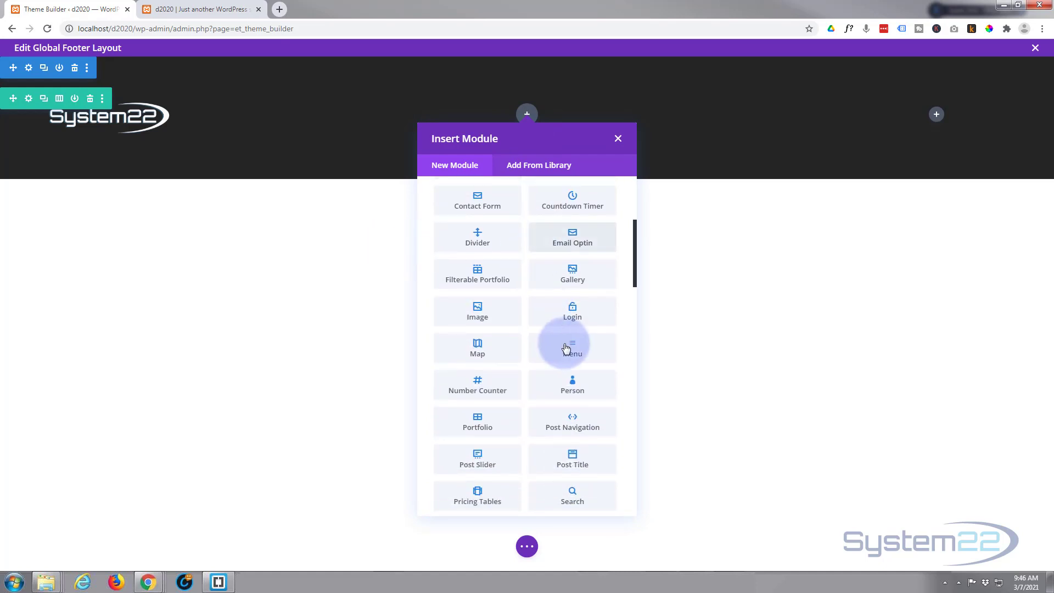
click(569, 353)
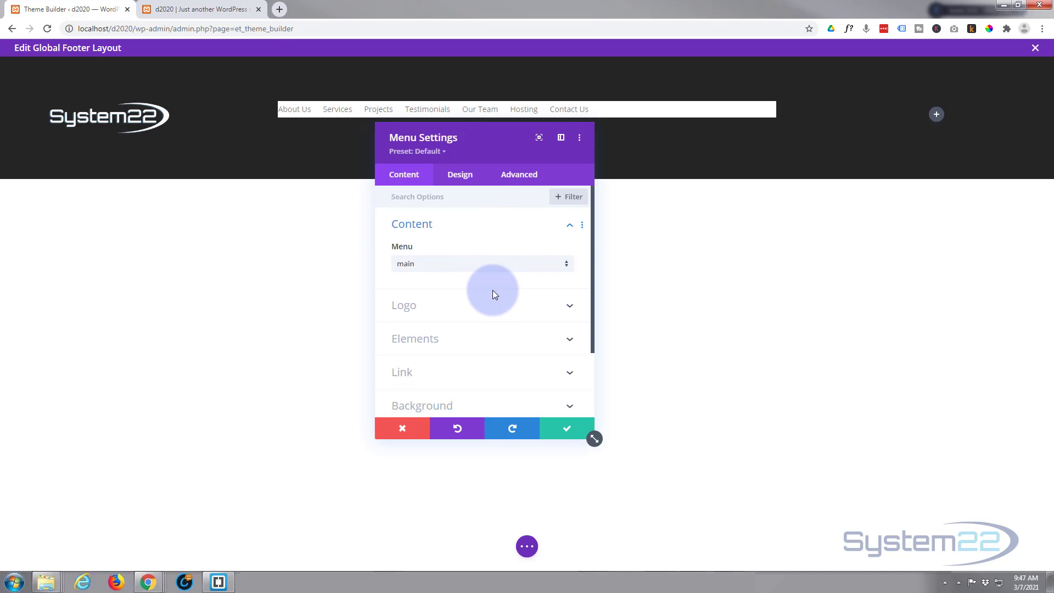
scroll(493, 295, down, 3)
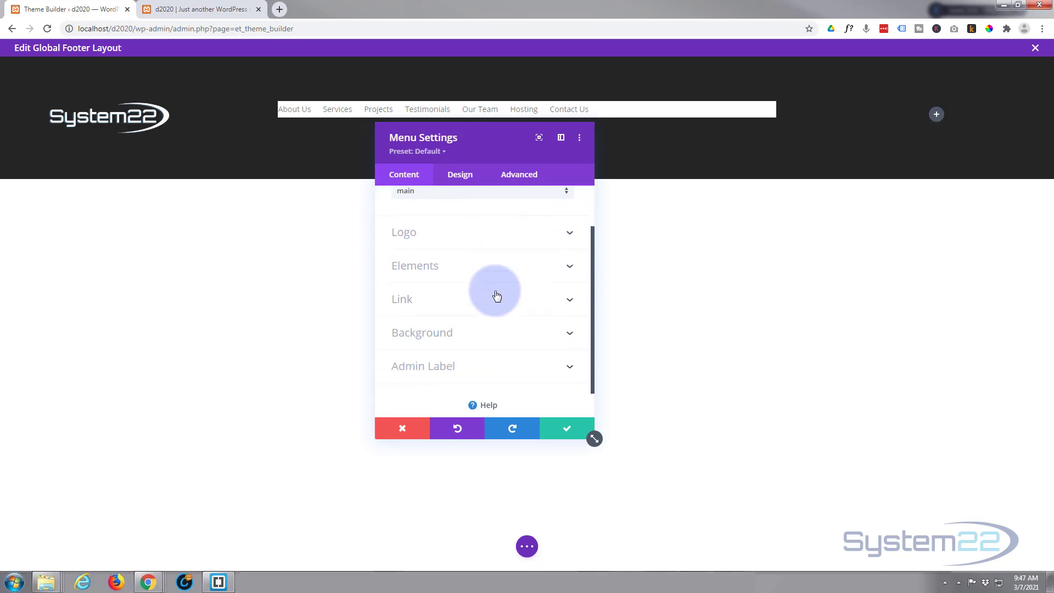
click(495, 324)
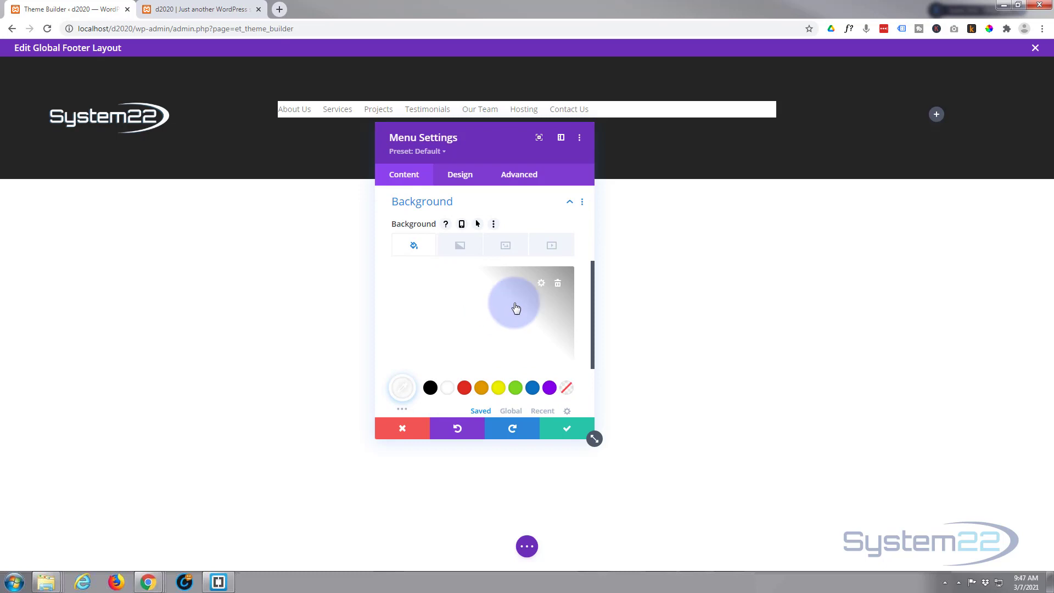
click(559, 284)
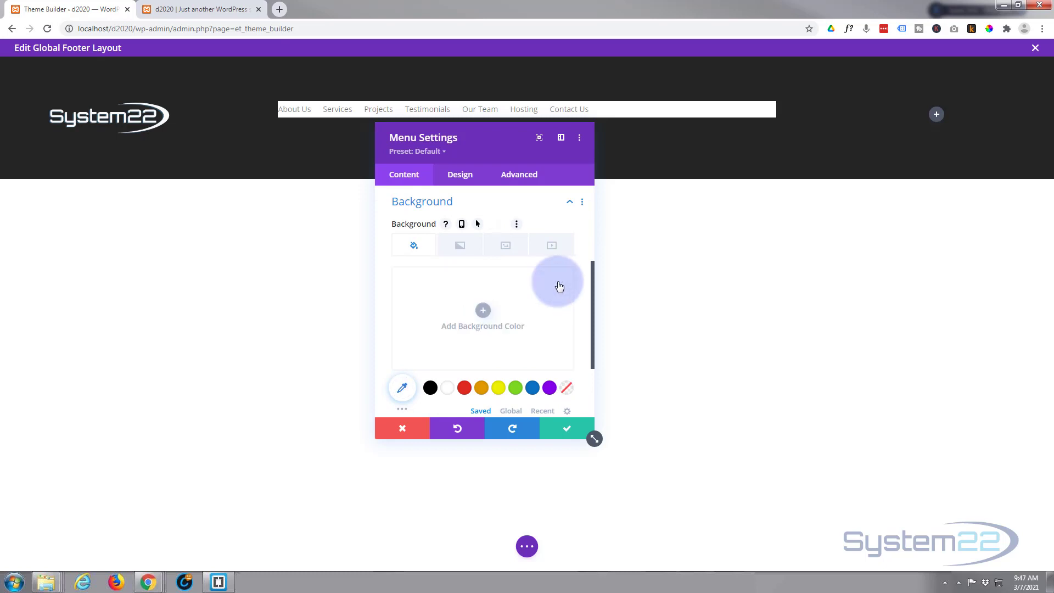
Set the menu's layout style to Centered.
click(461, 177)
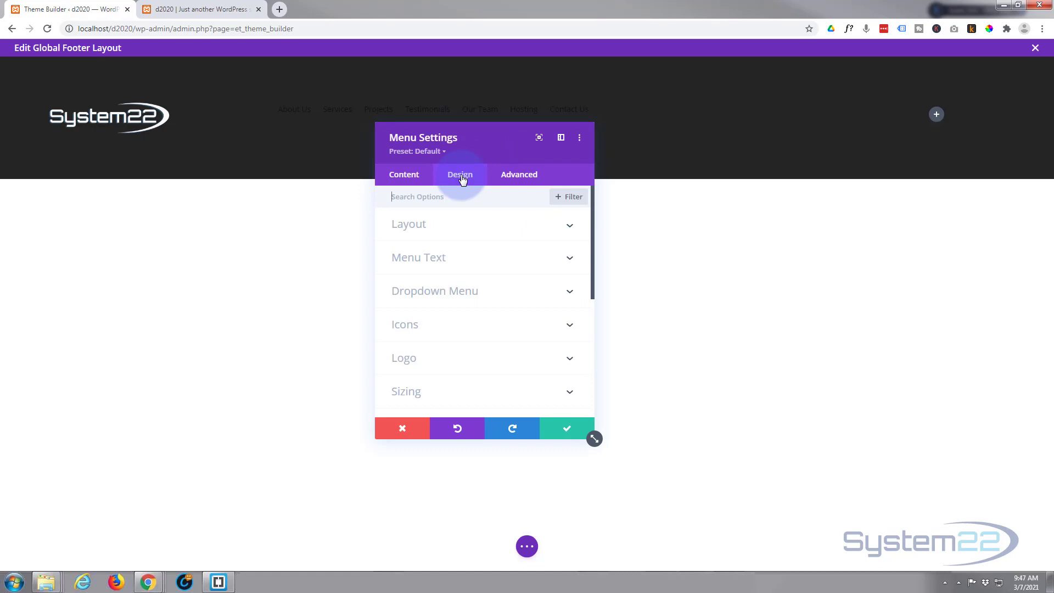
click(459, 226)
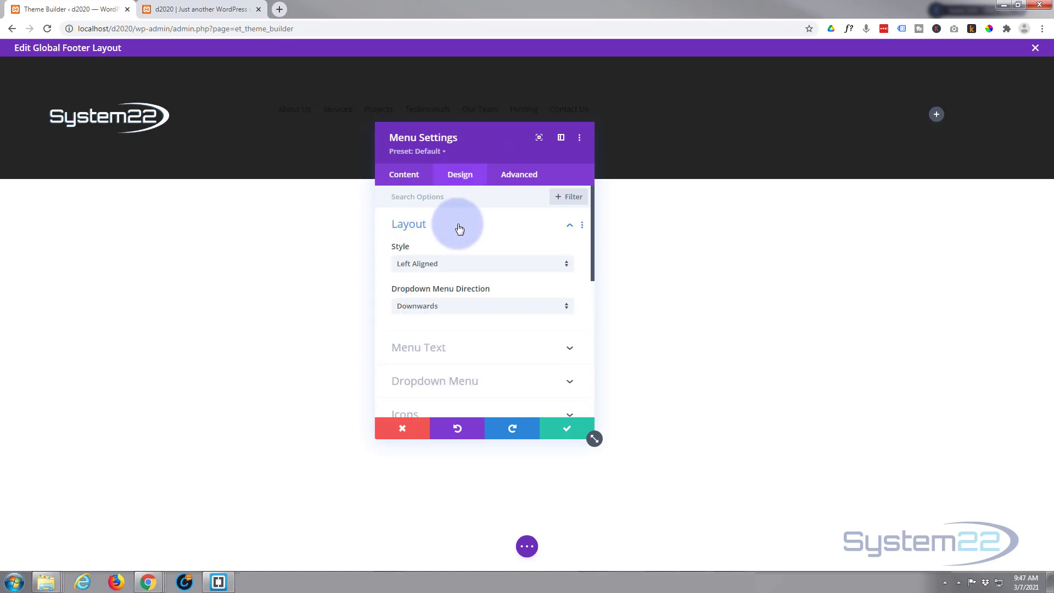
click(470, 263)
click(459, 297)
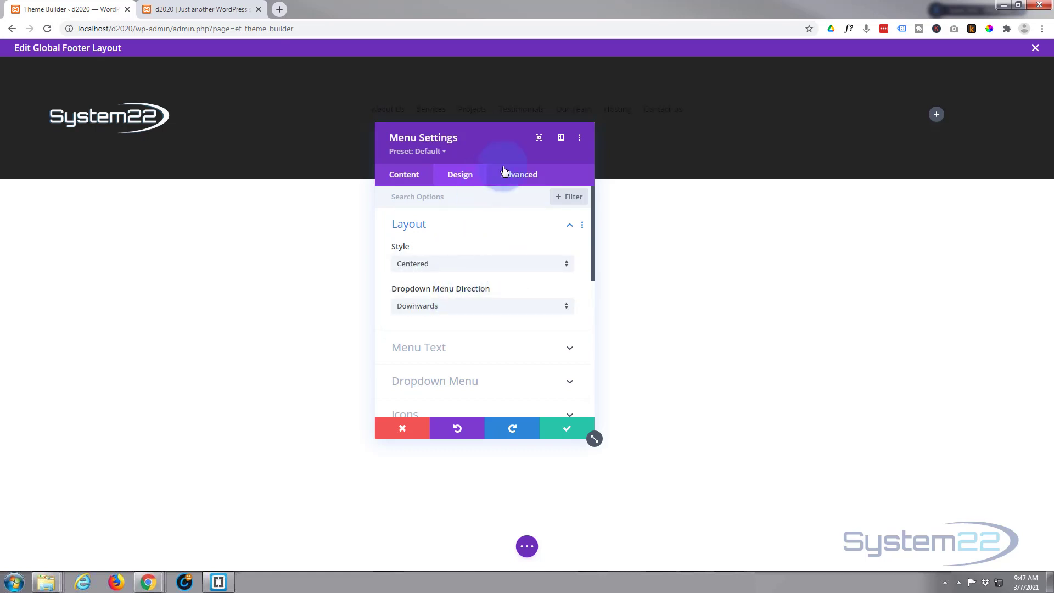
Set the menu's active link color and menu text color to white (#ffffff), moving the settings window clear of the links.
scroll(469, 277, down, 2)
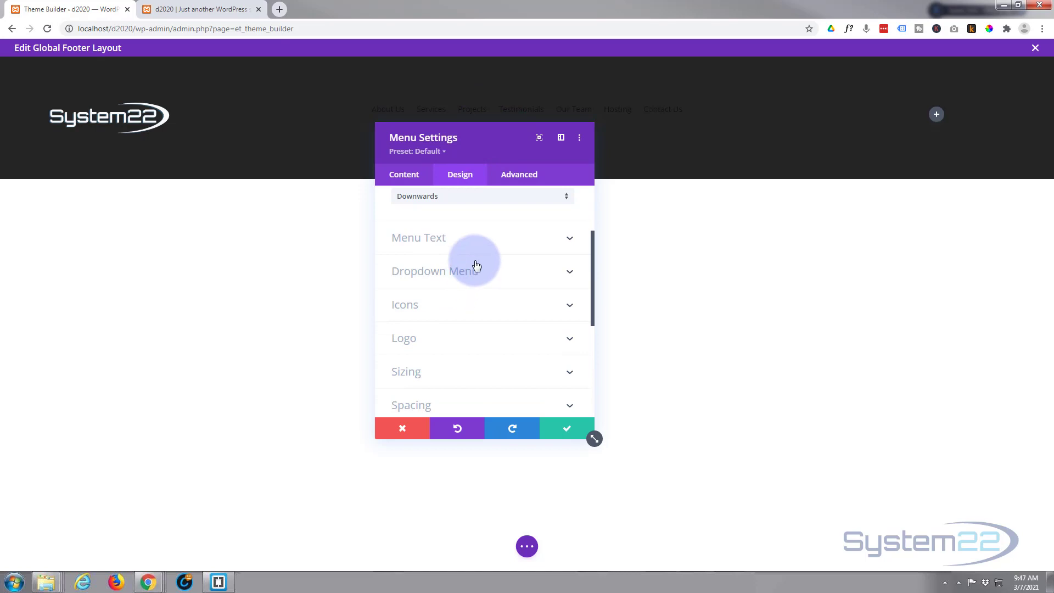
click(476, 246)
click(451, 251)
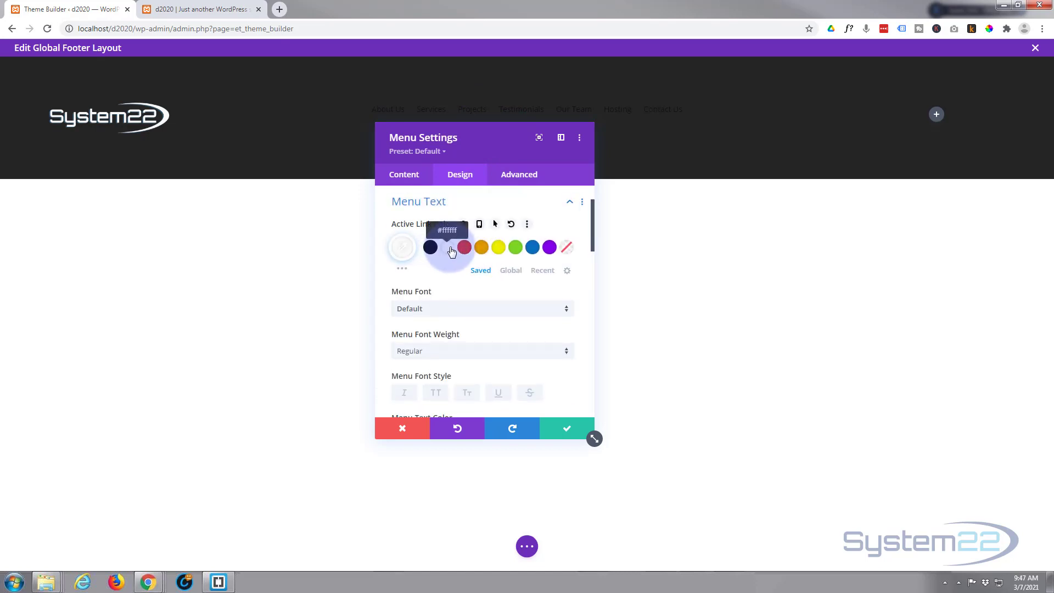
scroll(463, 270, down, 3)
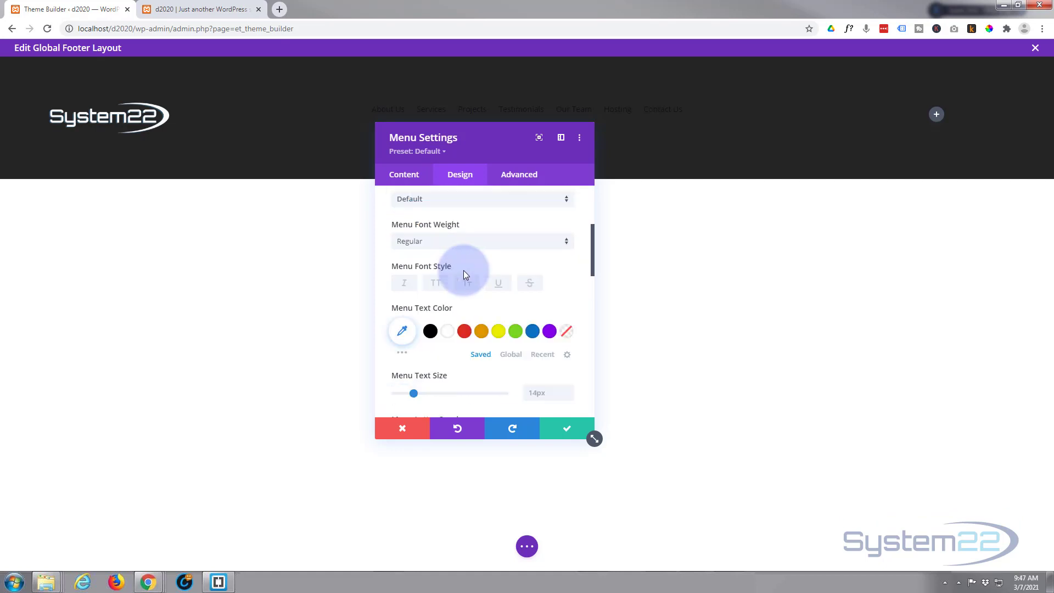
click(447, 278)
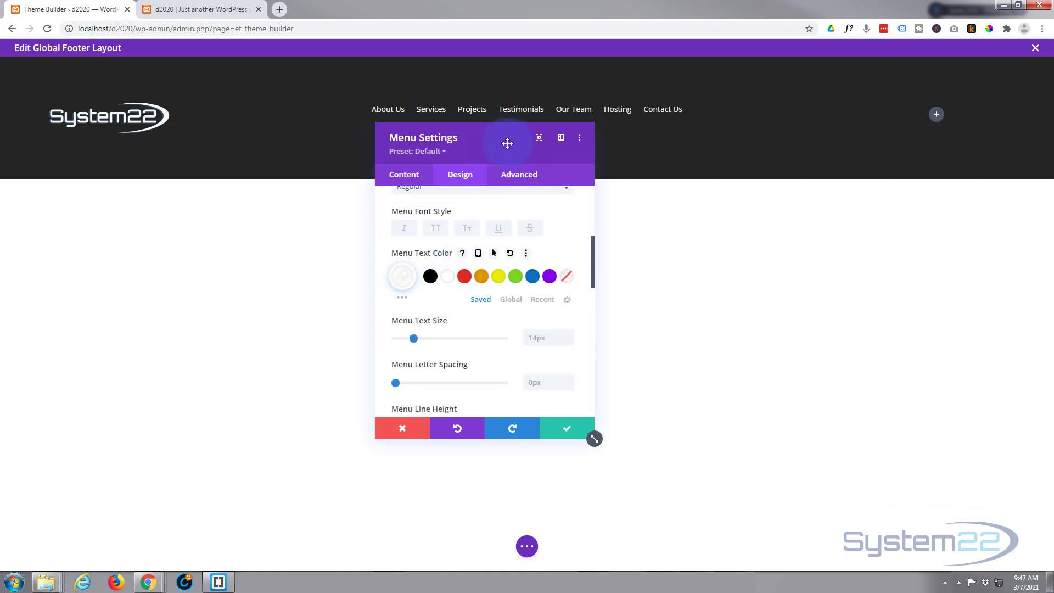
drag(507, 143, 516, 239)
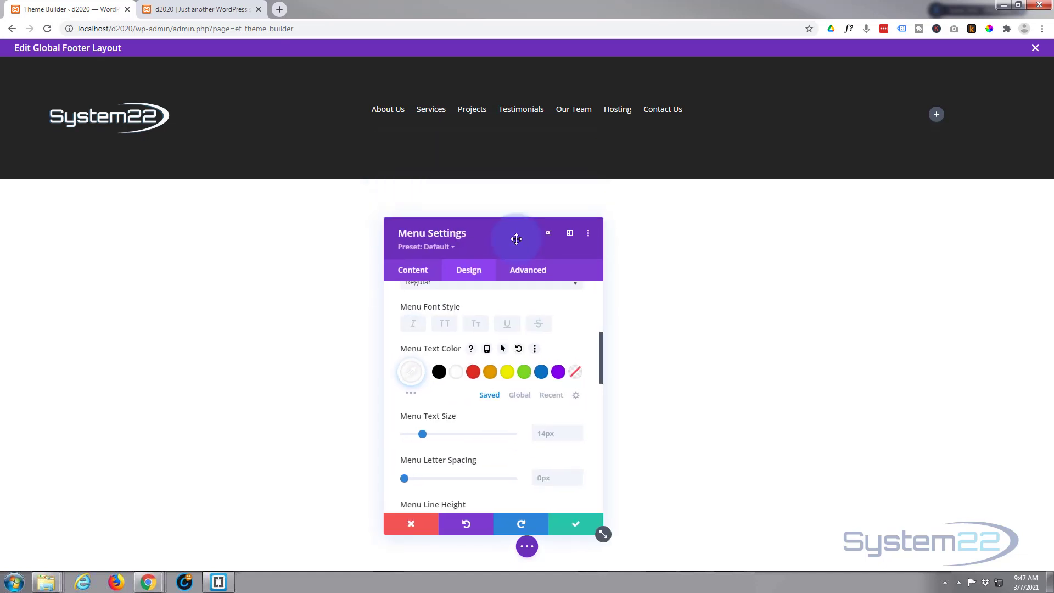
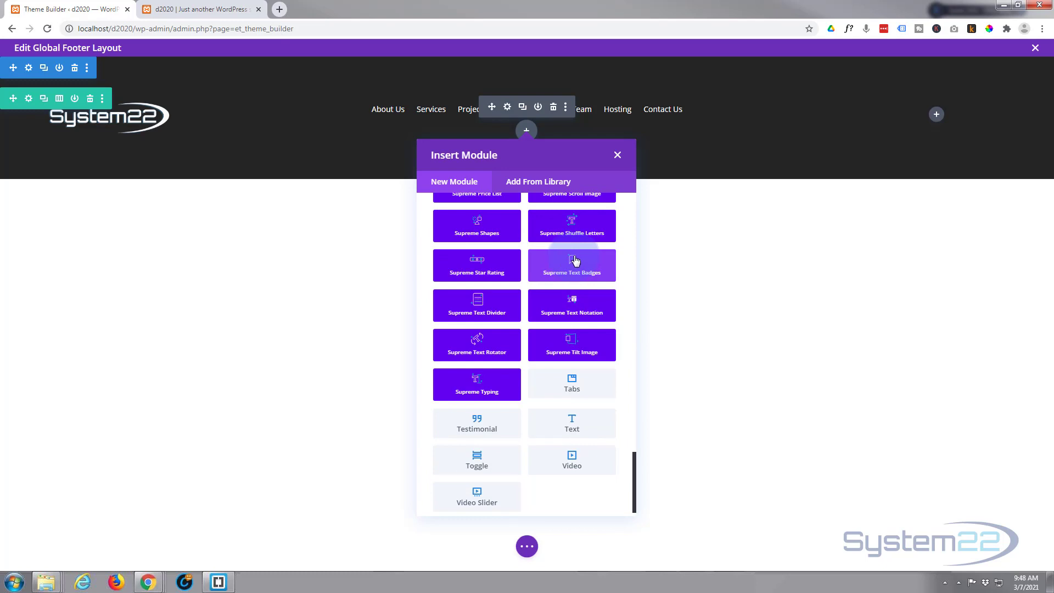
Add a Text module below the menu in the middle column and delete its placeholder body text.
scroll(569, 302, down, 1)
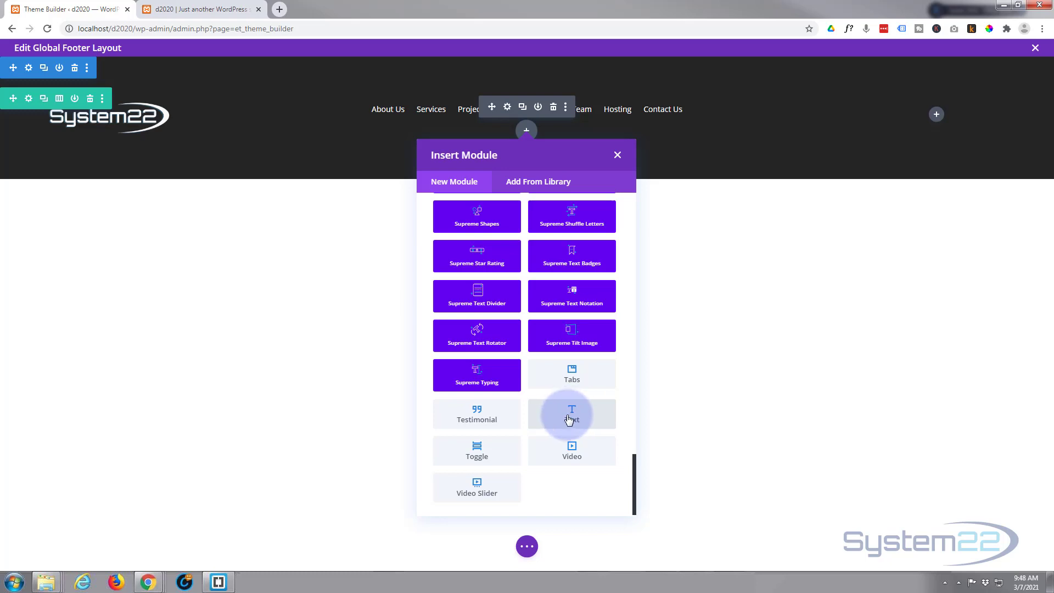
click(577, 415)
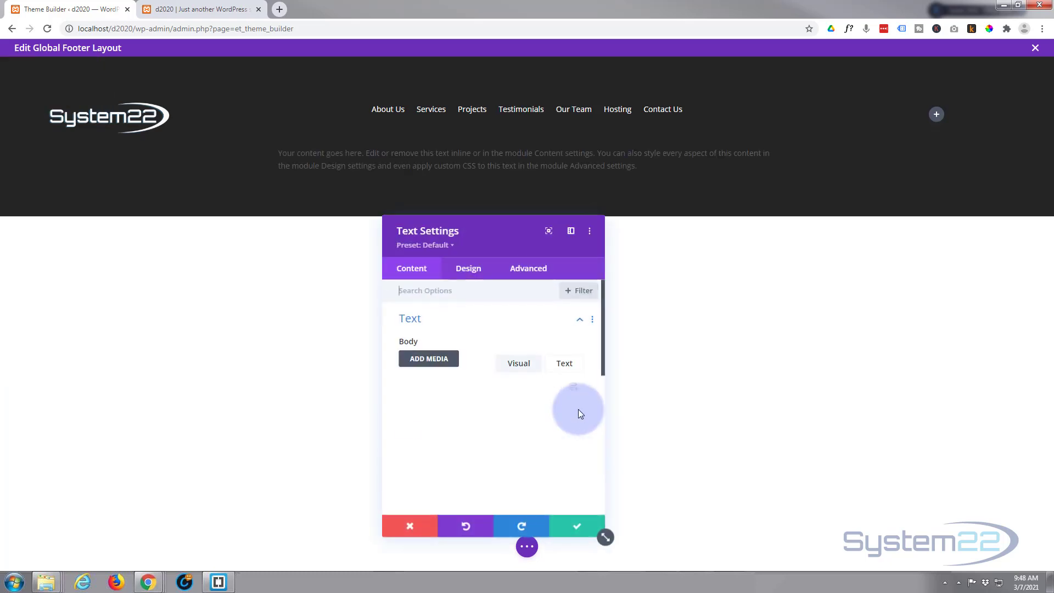
scroll(490, 350, down, 2)
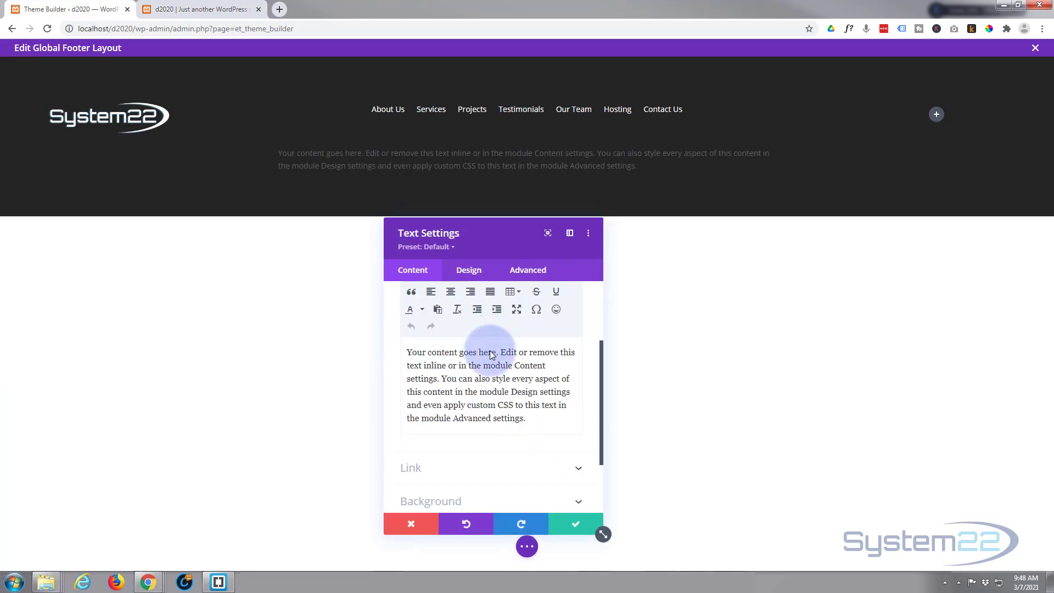
drag(526, 419, 400, 349)
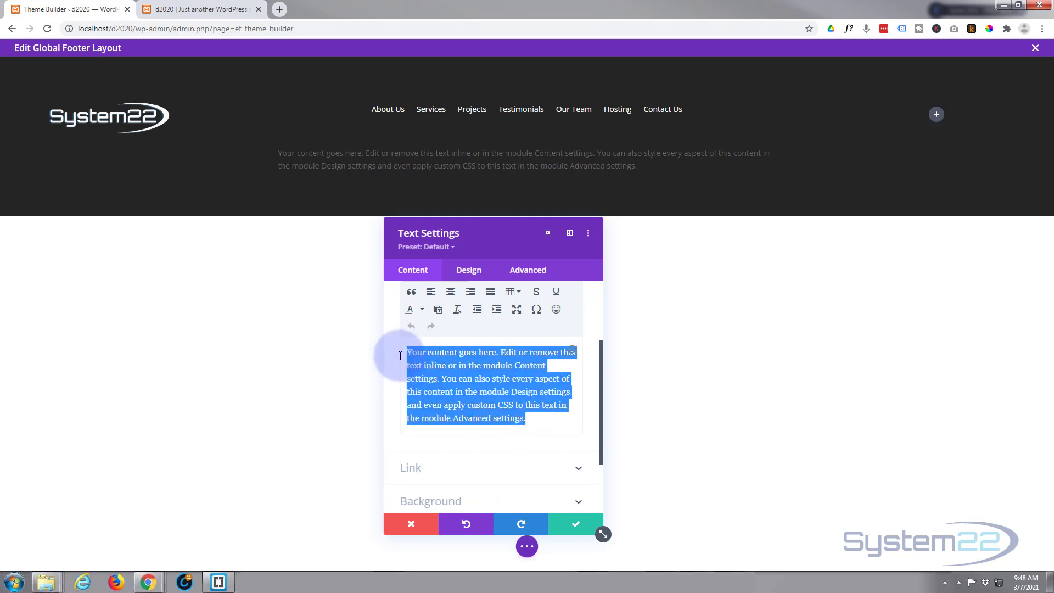
key(Delete)
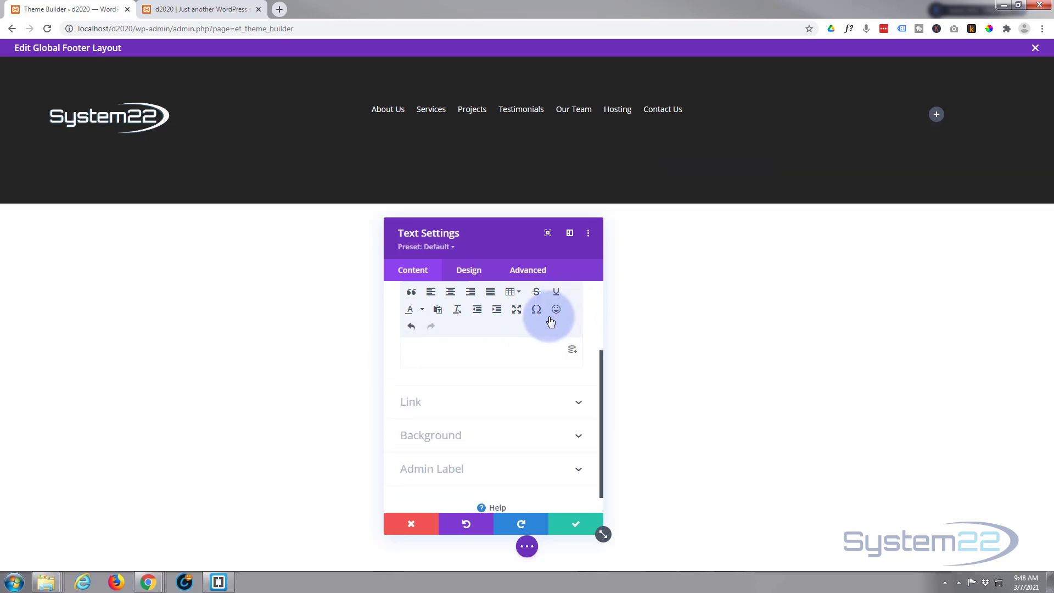
Fill the text body with the dynamic Current Date and put "© System 22" before it.
click(572, 352)
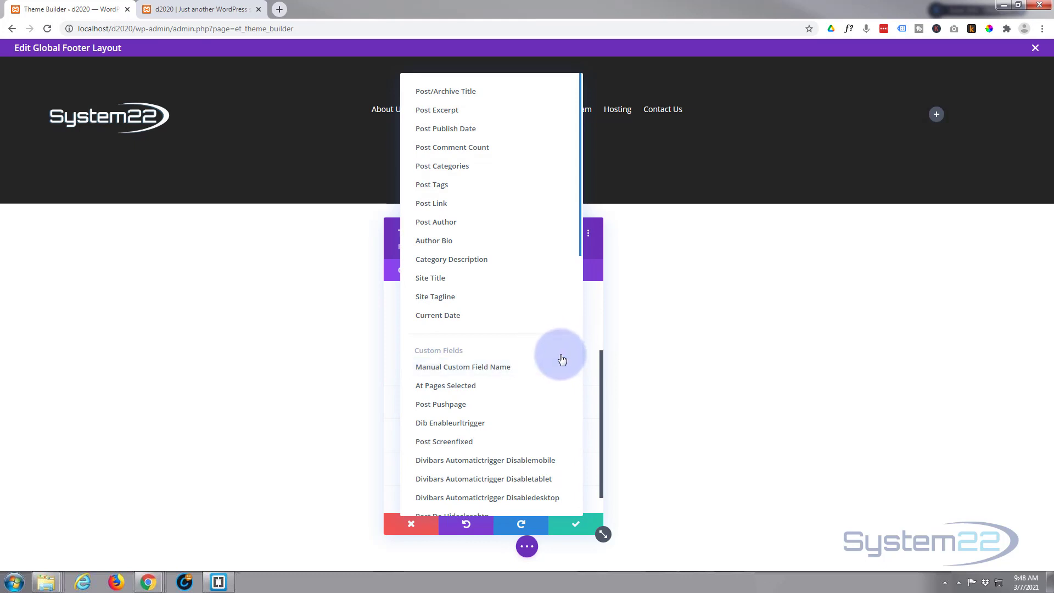
click(442, 316)
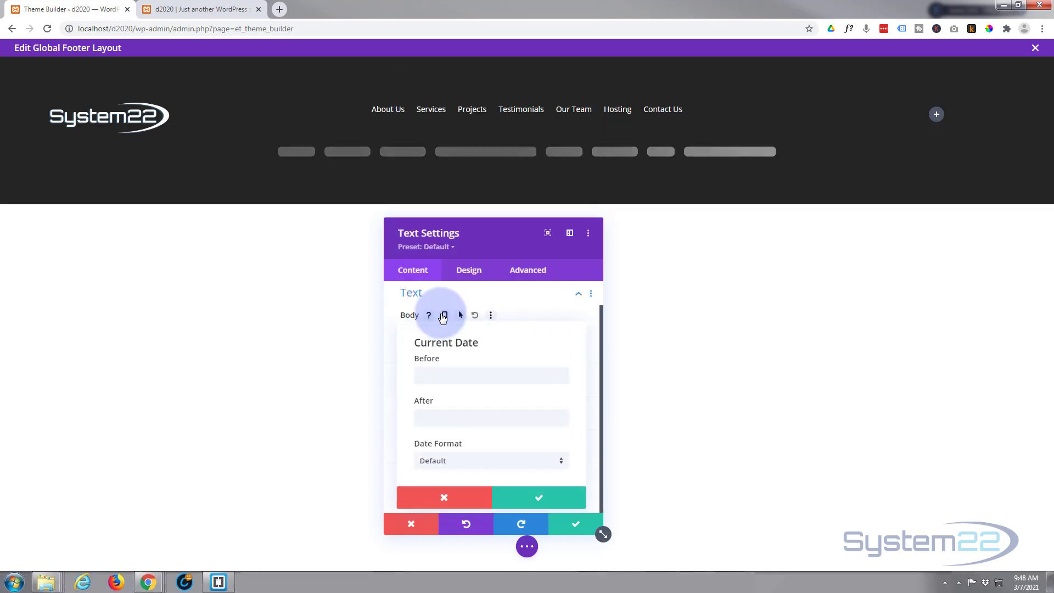
click(431, 374)
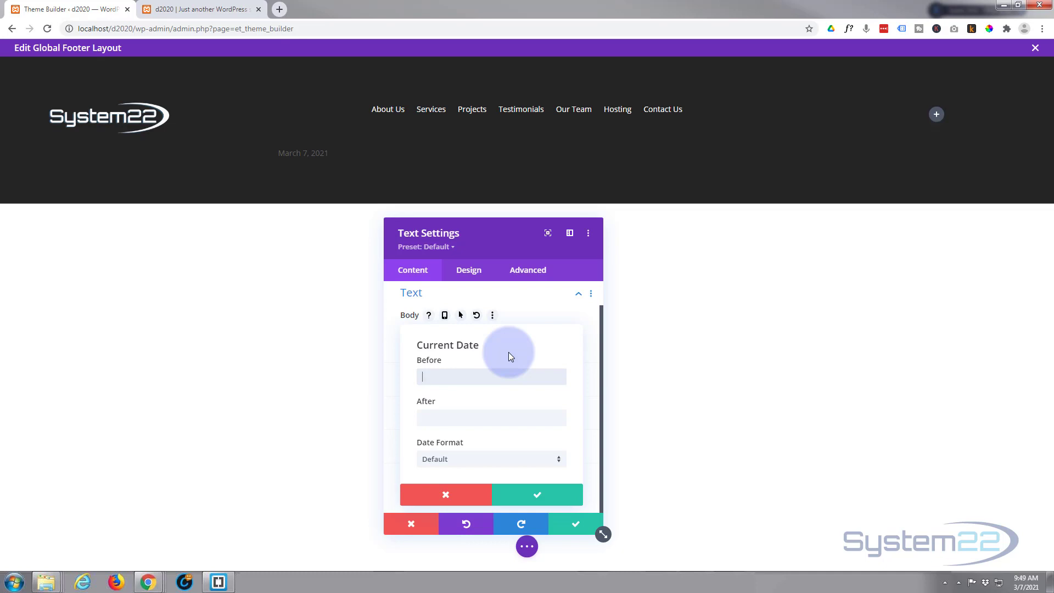
text(©)
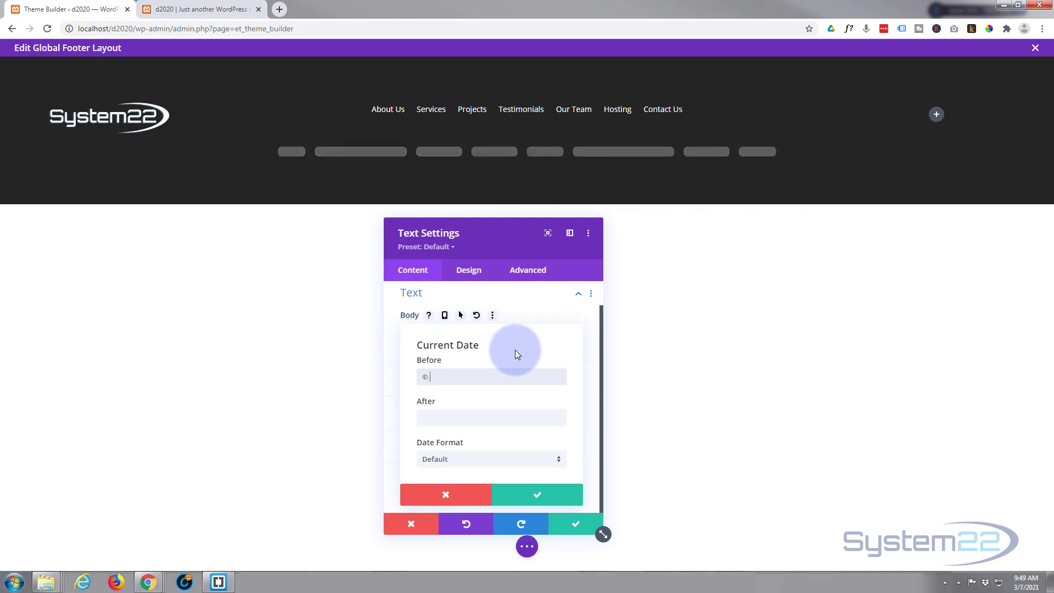
text( System 22)
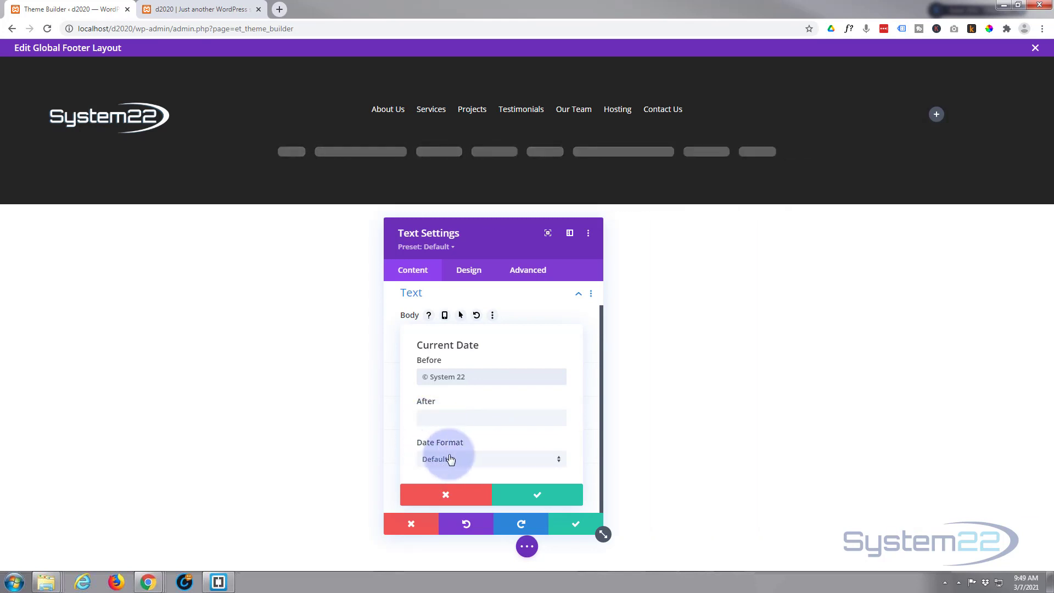
Add "| All Rights Reserved" as the text after the current date.
click(428, 417)
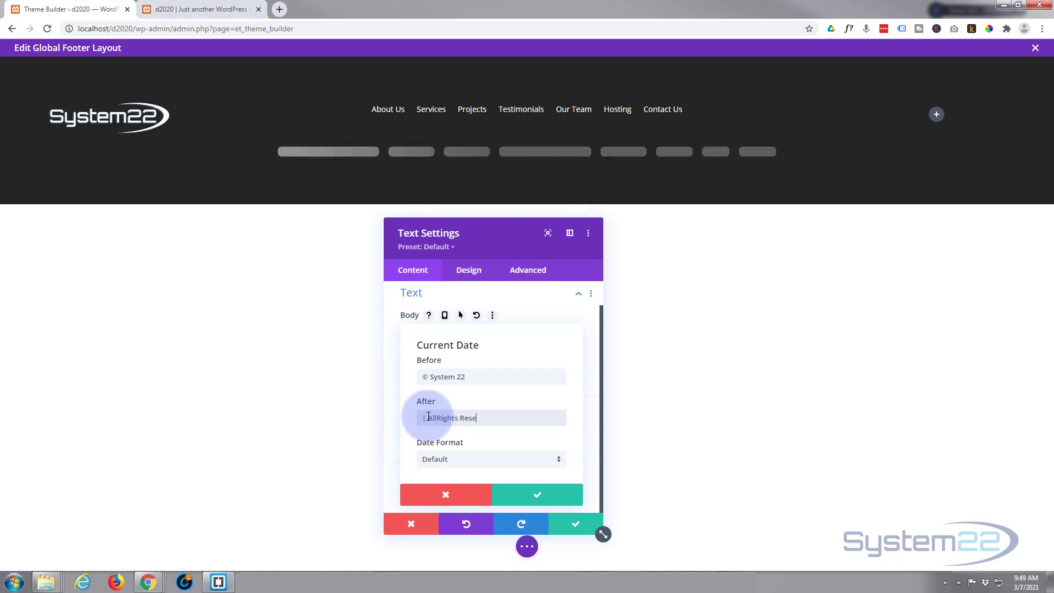
text(rve)
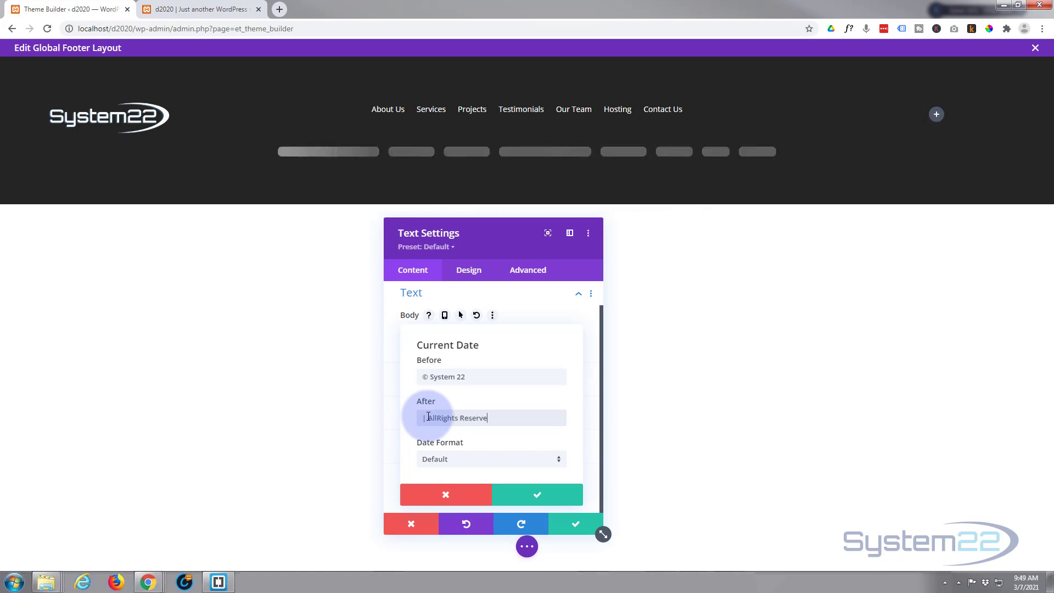
text(d)
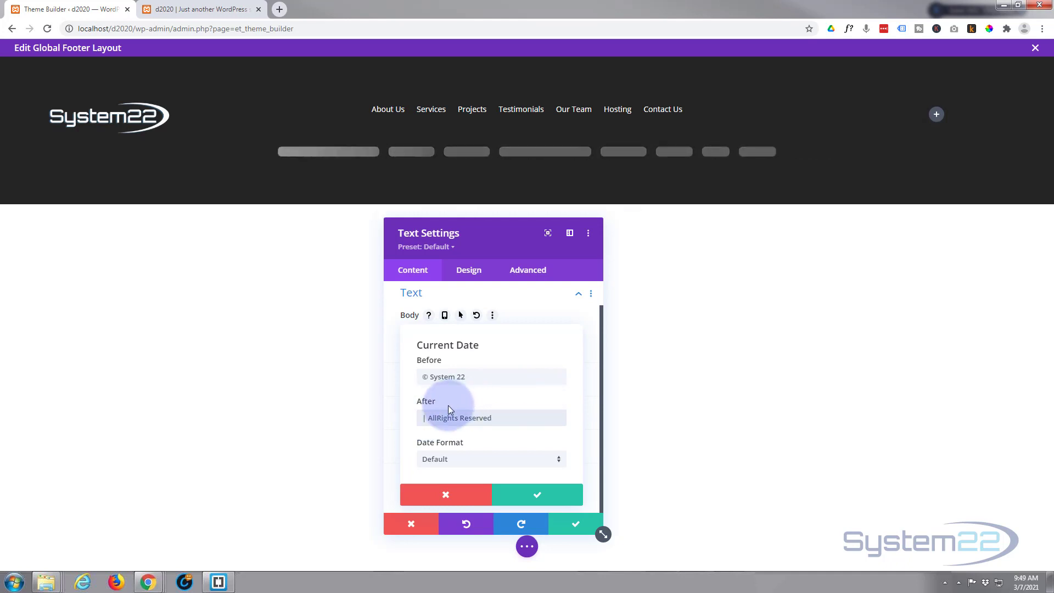
click(438, 418)
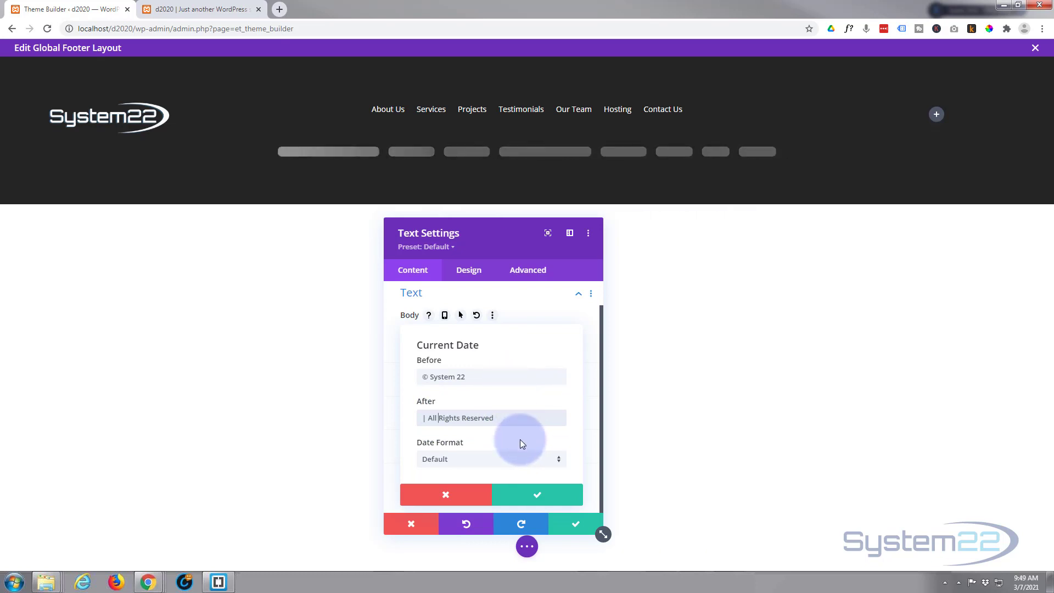
Give the current date the custom date format "Y" and save the dynamic content.
click(502, 461)
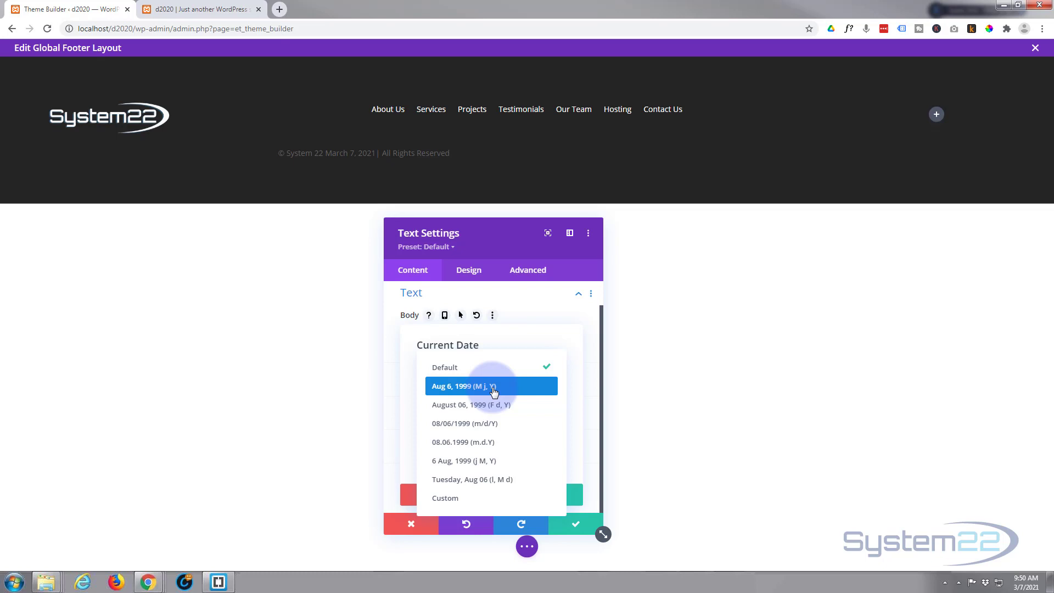
click(450, 499)
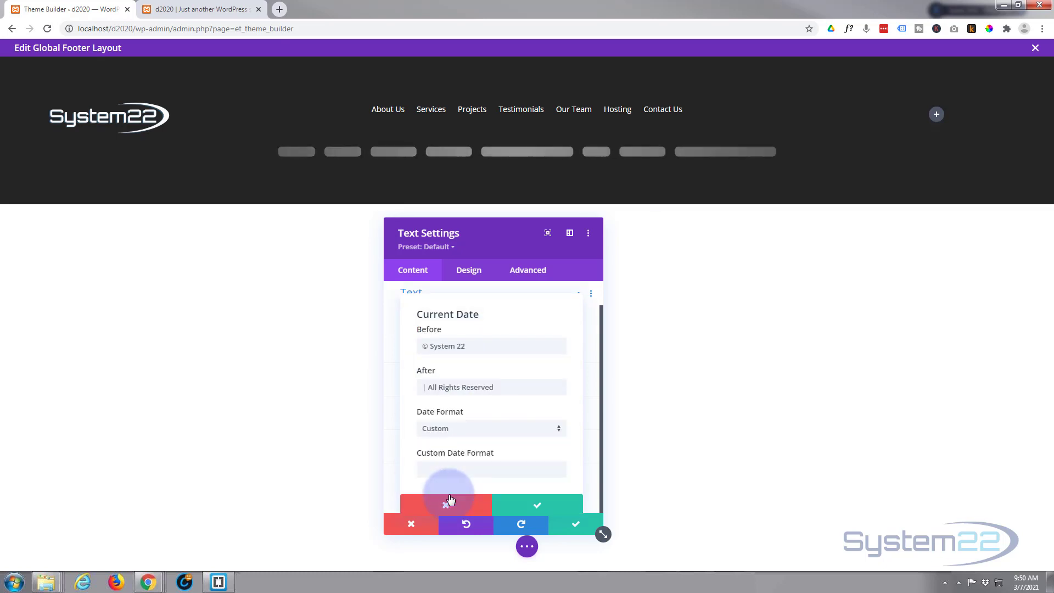
click(433, 468)
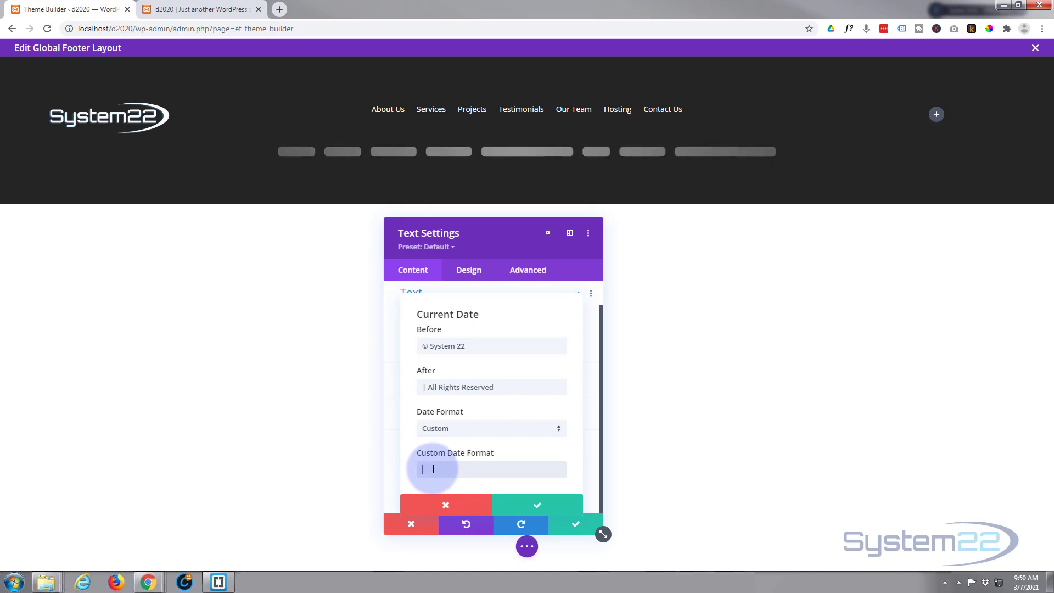
text(Y)
click(540, 509)
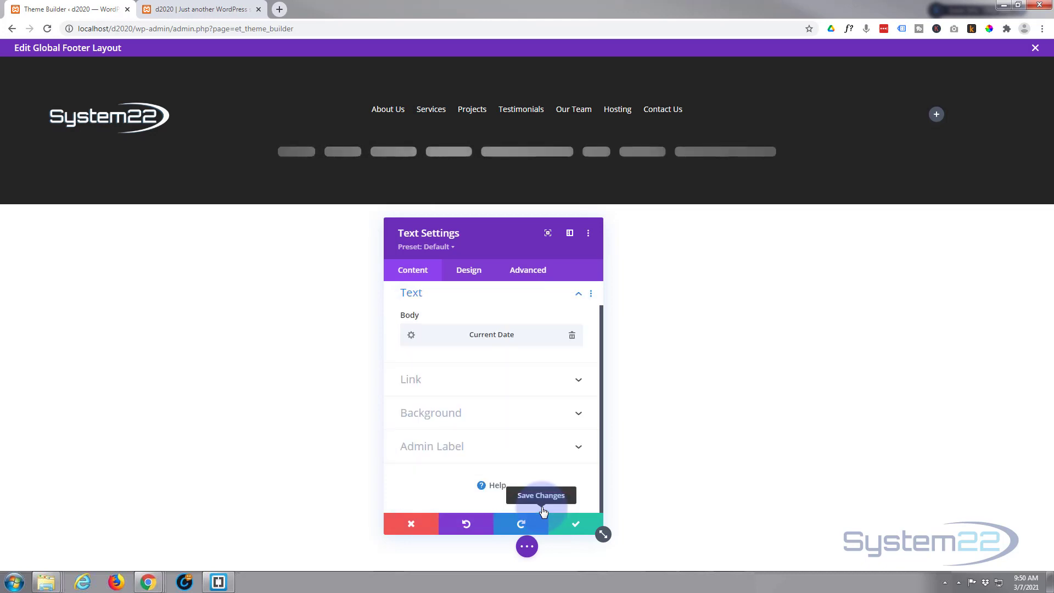
Set the copyright text's color to white and its alignment to center.
click(476, 276)
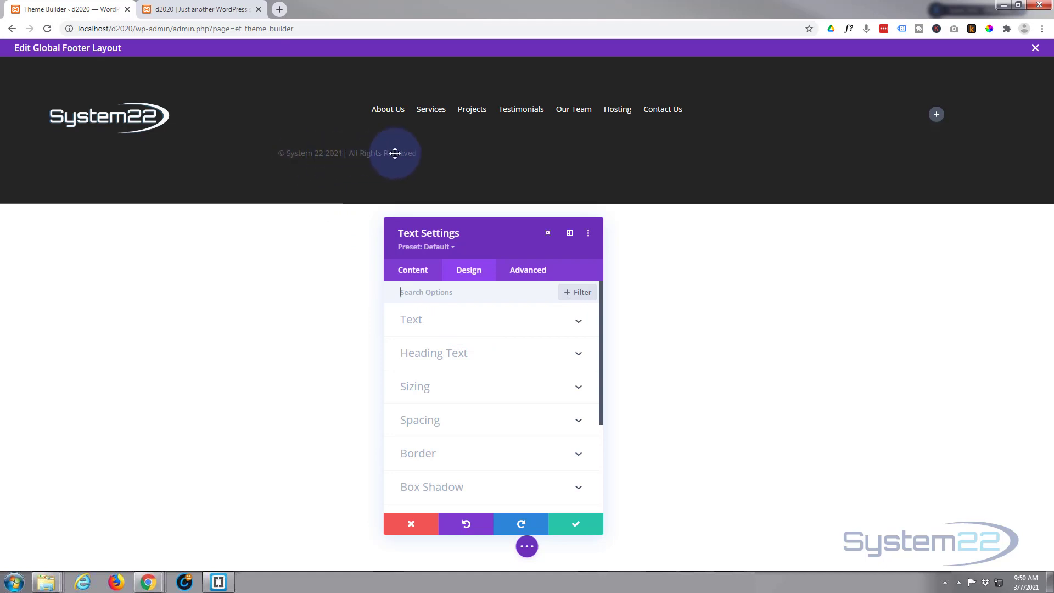
click(499, 329)
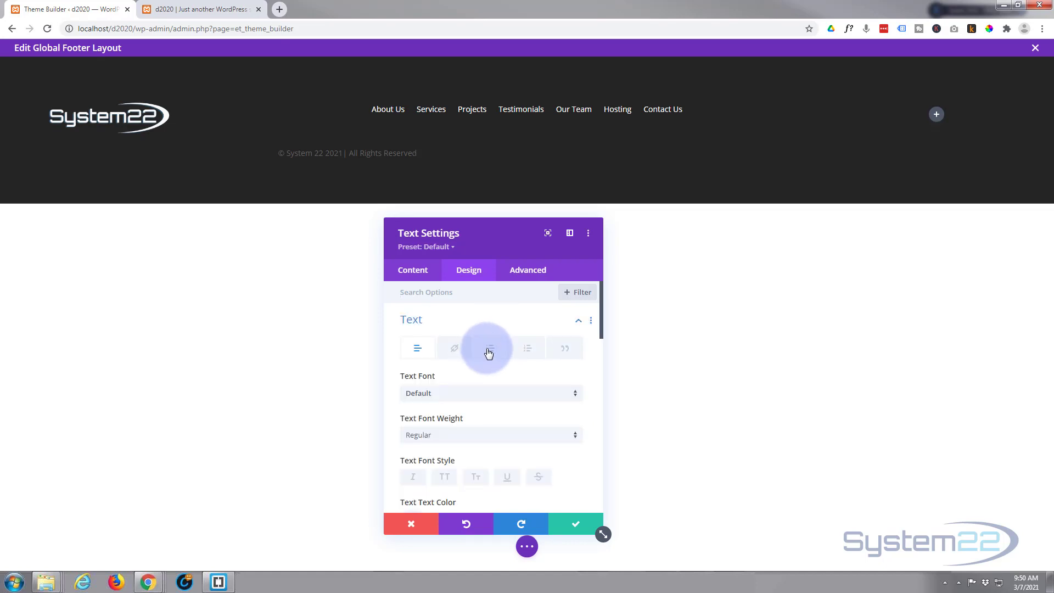
scroll(486, 352, down, 3)
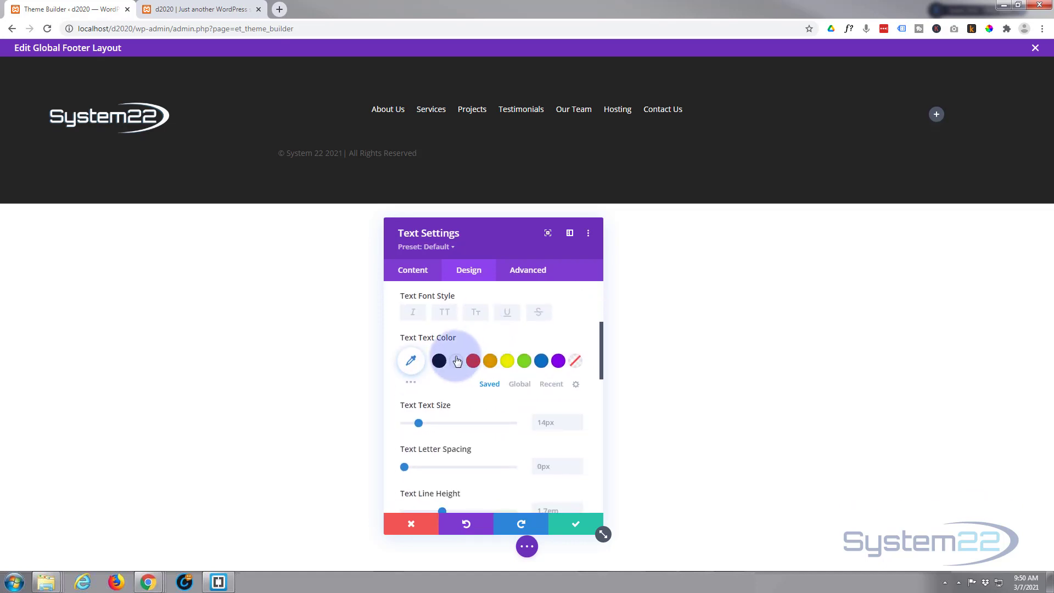
click(456, 361)
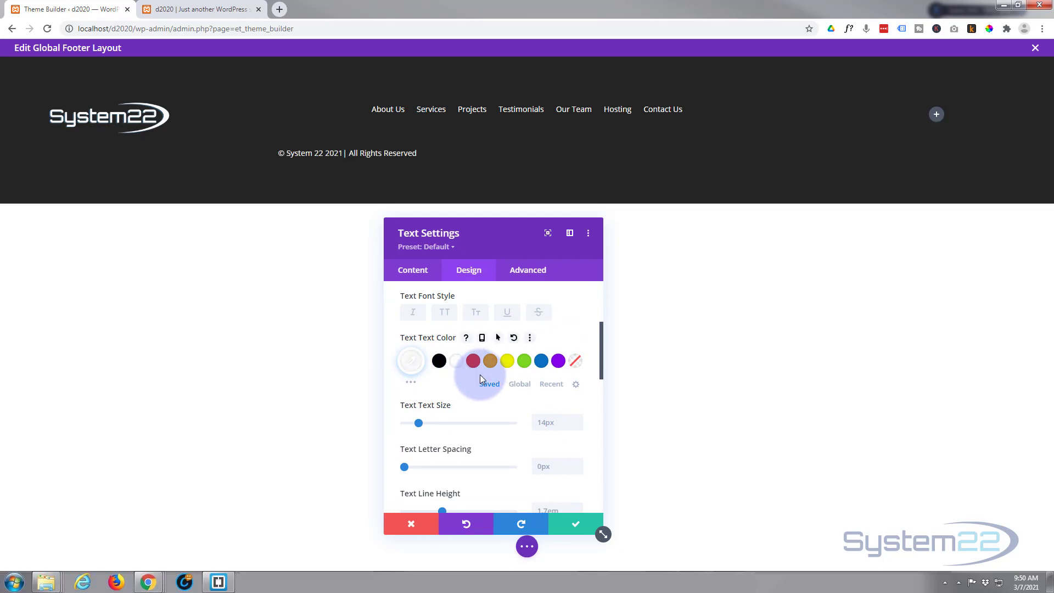
scroll(479, 374, down, 2)
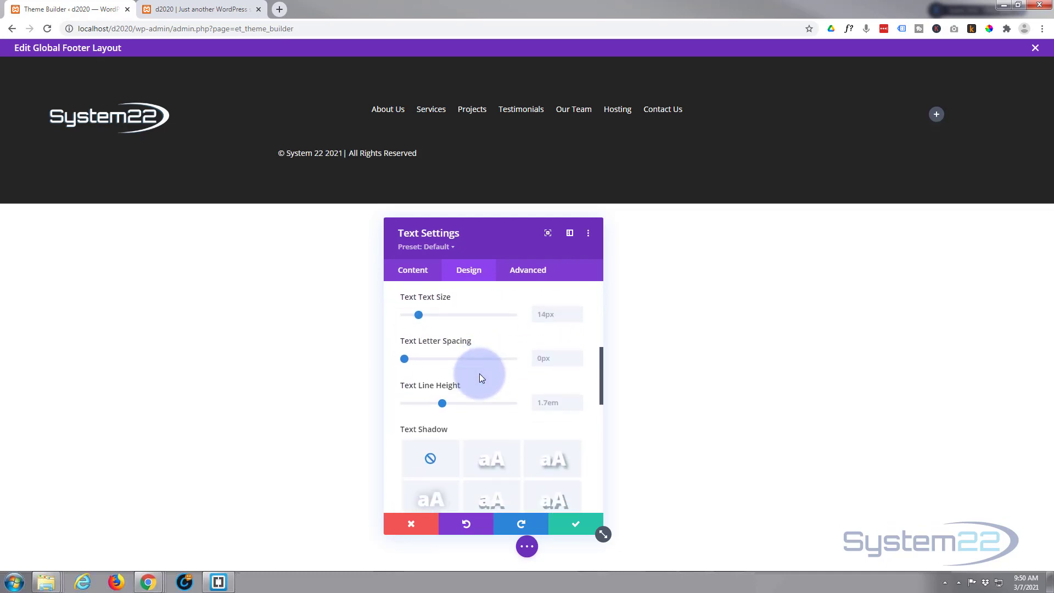
scroll(479, 374, down, 3)
click(470, 391)
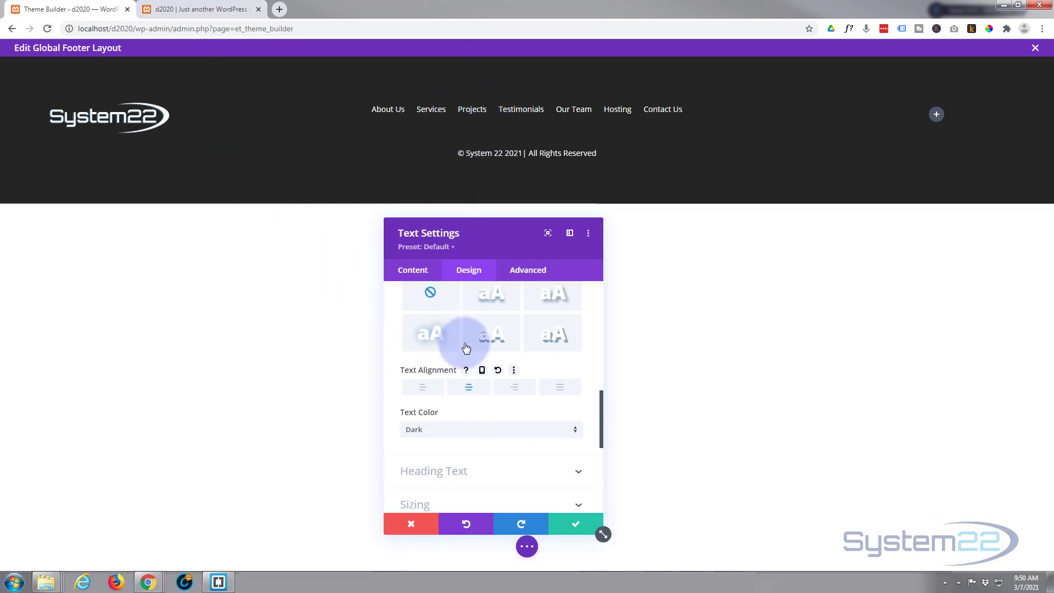
Set the copyright text's top and bottom padding to 0px, linking the two values.
scroll(465, 341, down, 4)
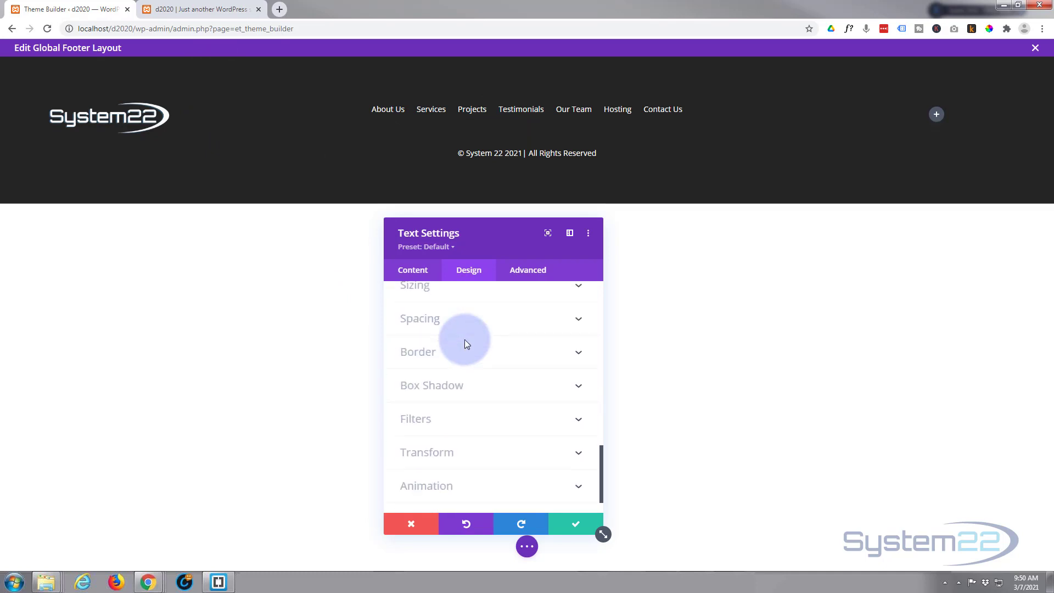
scroll(465, 341, up, 2)
click(466, 428)
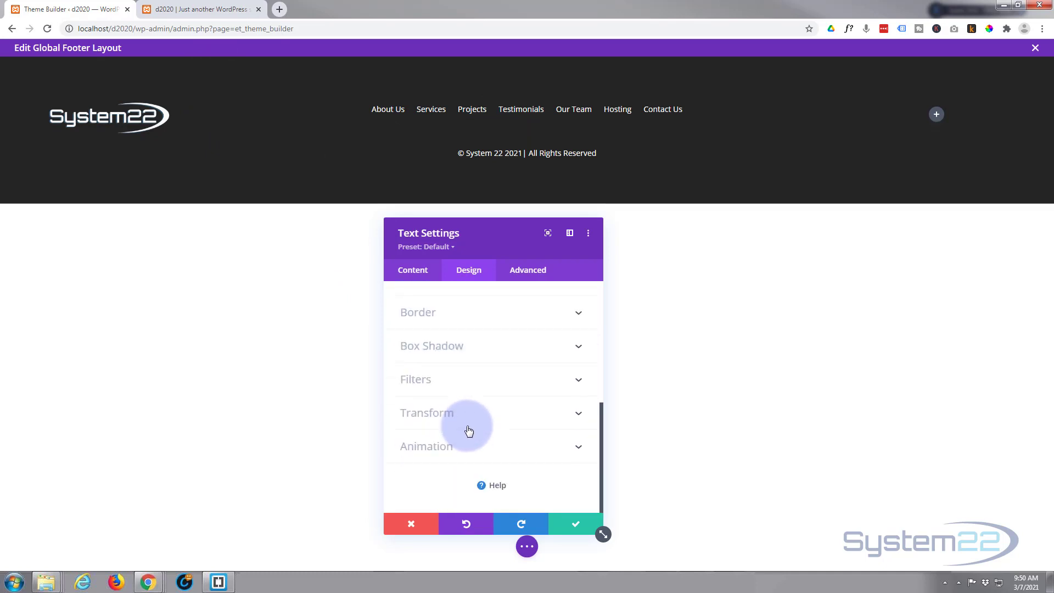
click(419, 394)
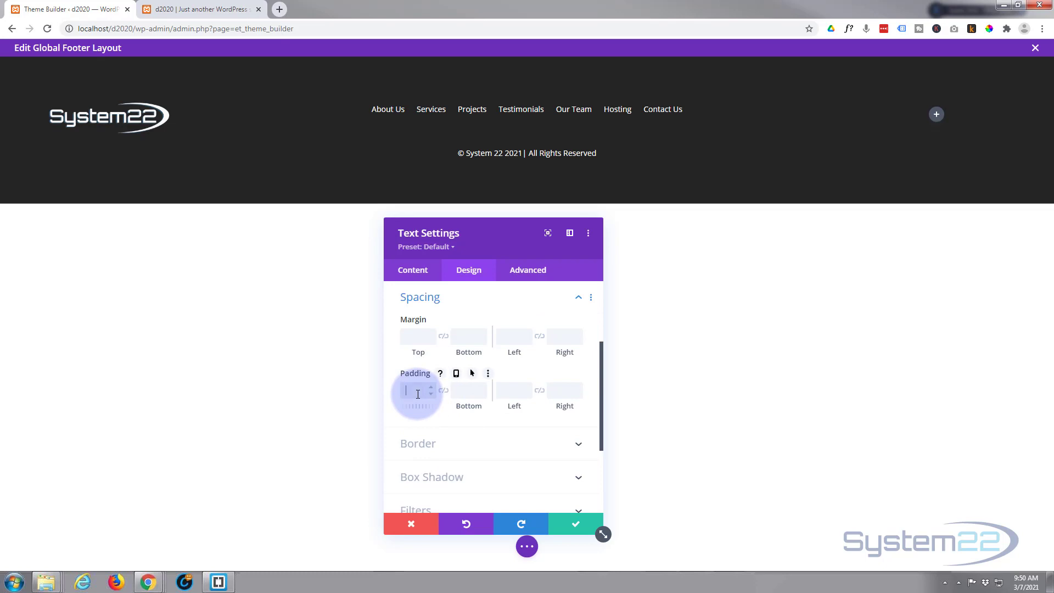
text(0)
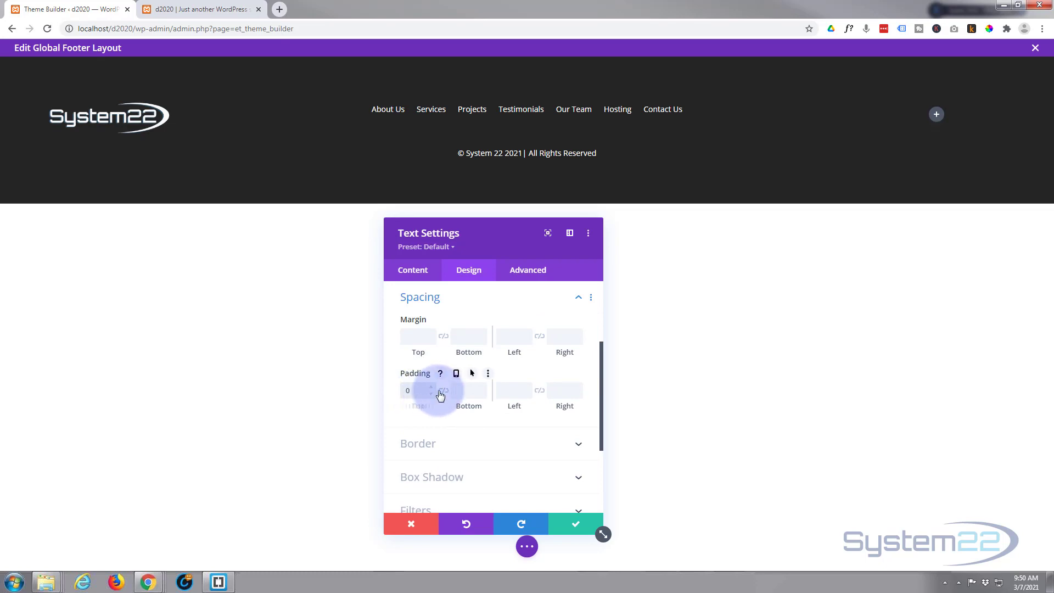
text(px)
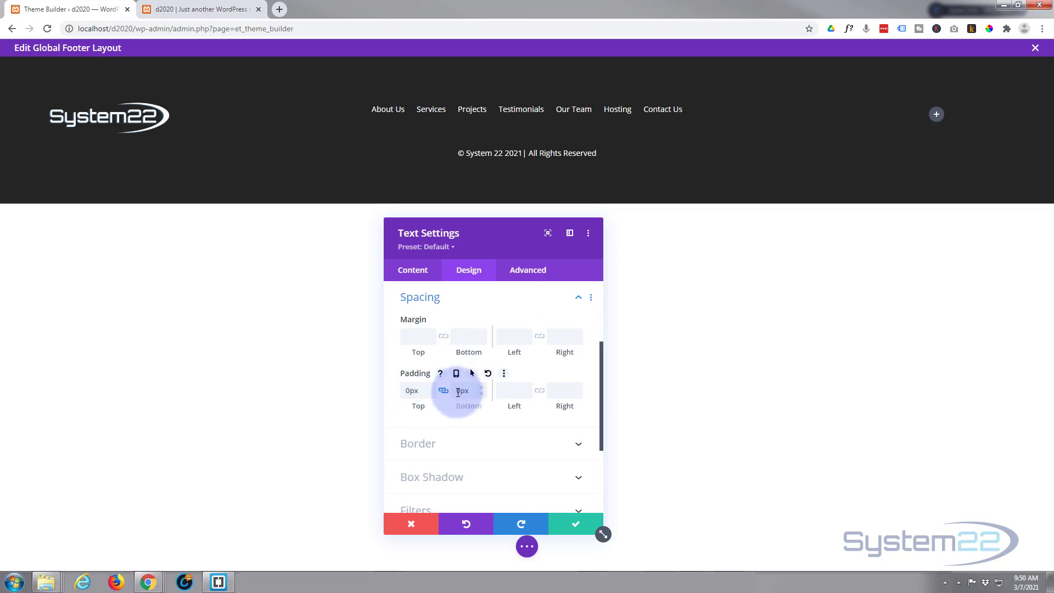
click(470, 392)
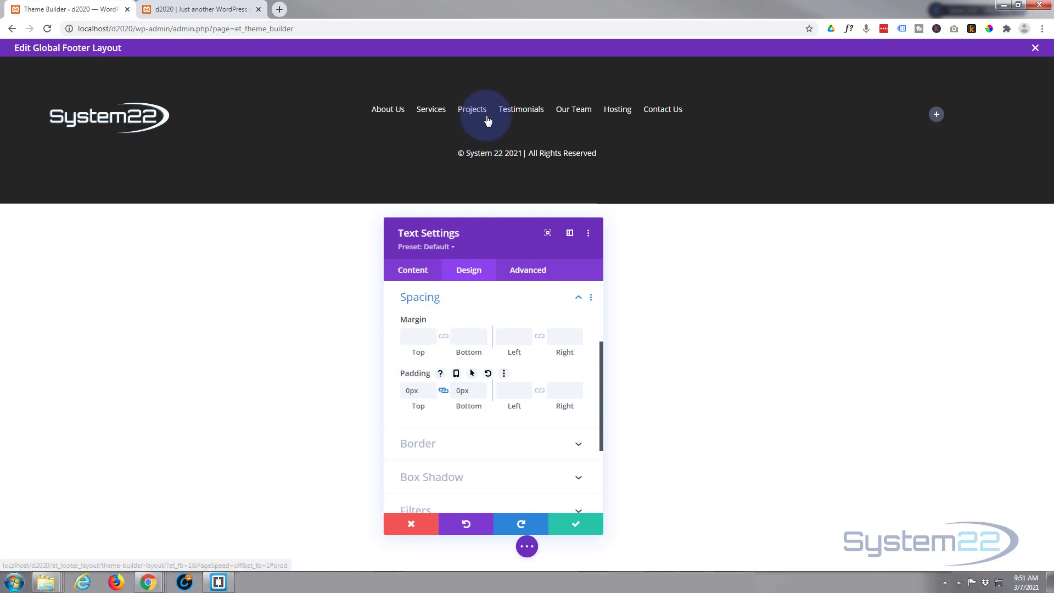
Set the copyright text's top margin to -40px and save the Text module.
click(430, 340)
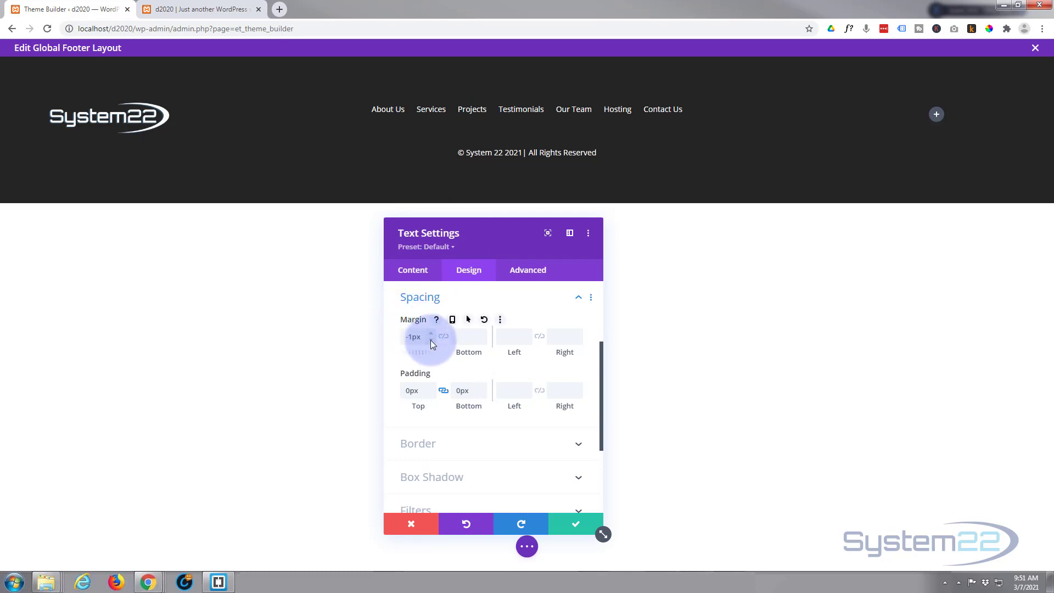
drag(430, 340, 421, 334)
click(409, 338)
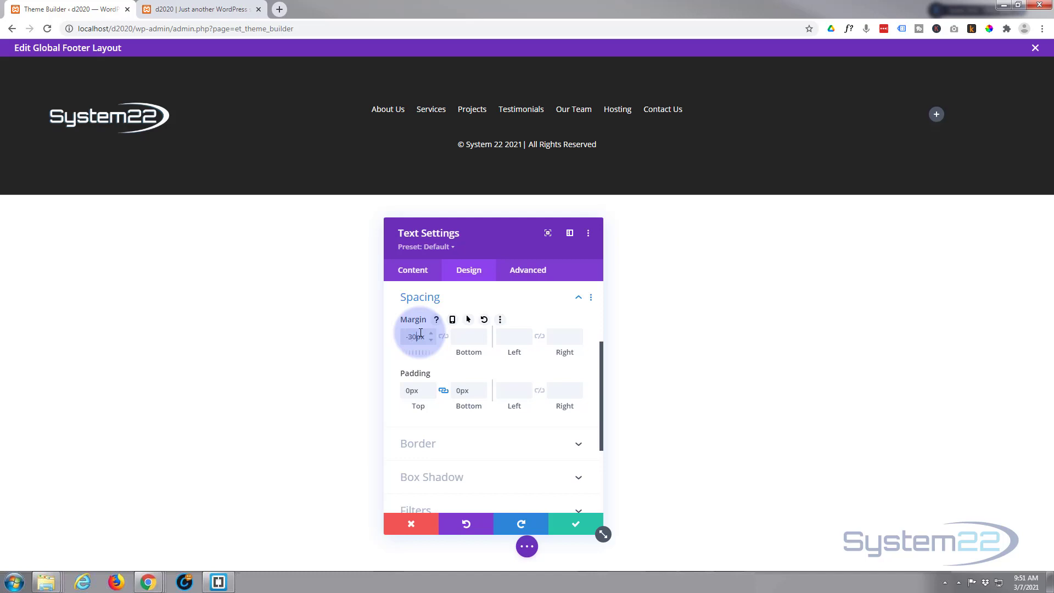
text(-30)
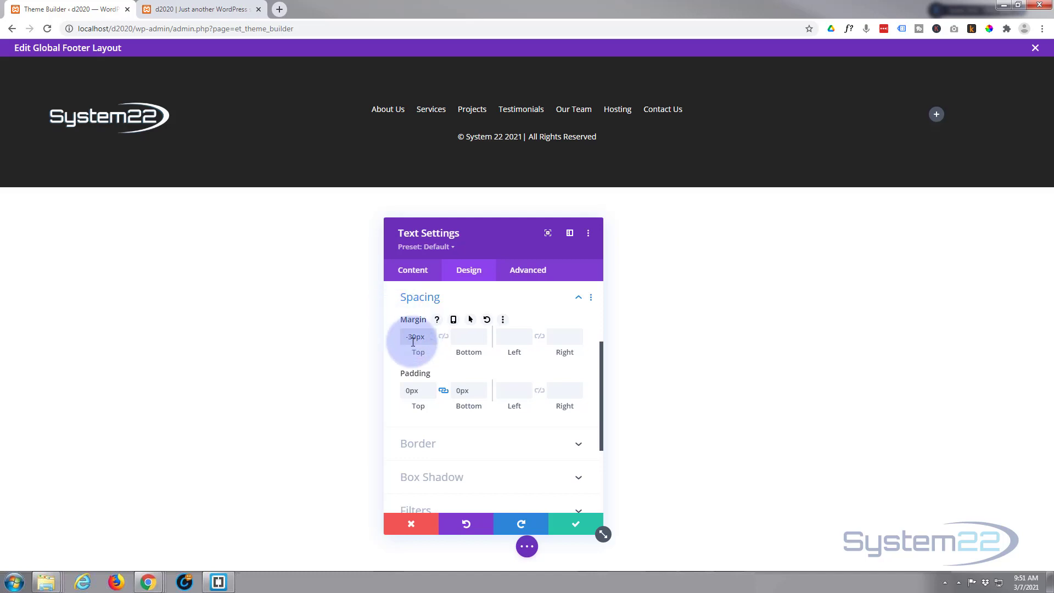
click(410, 338)
drag(410, 339, 413, 338)
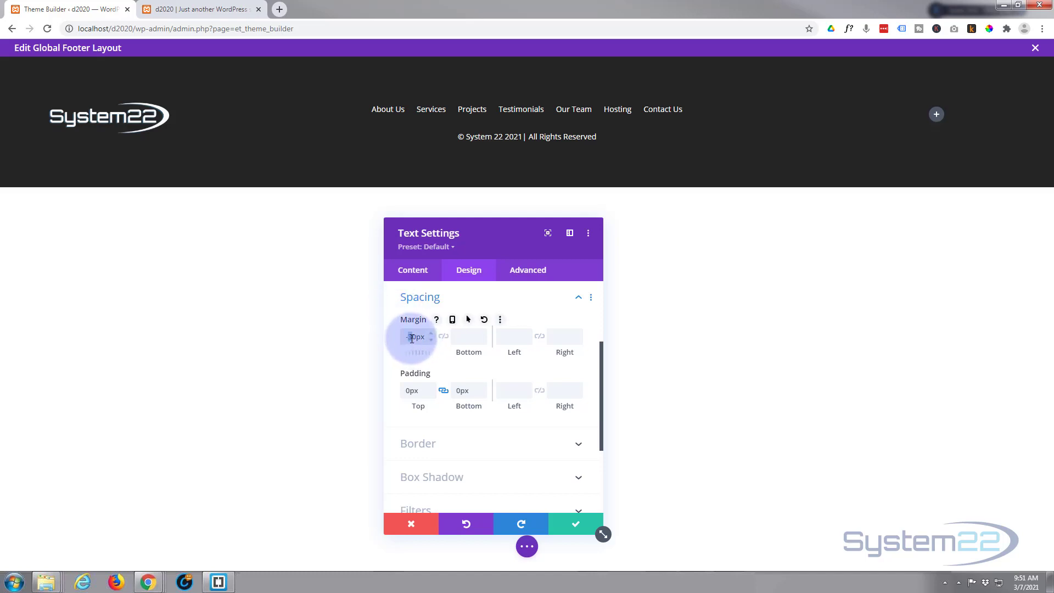
text(4)
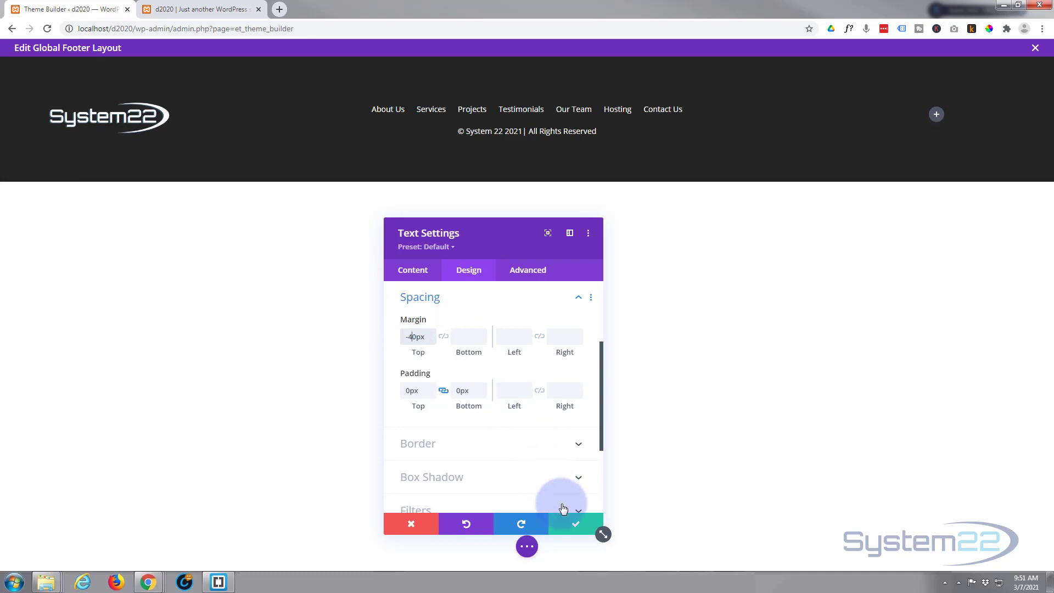
click(571, 529)
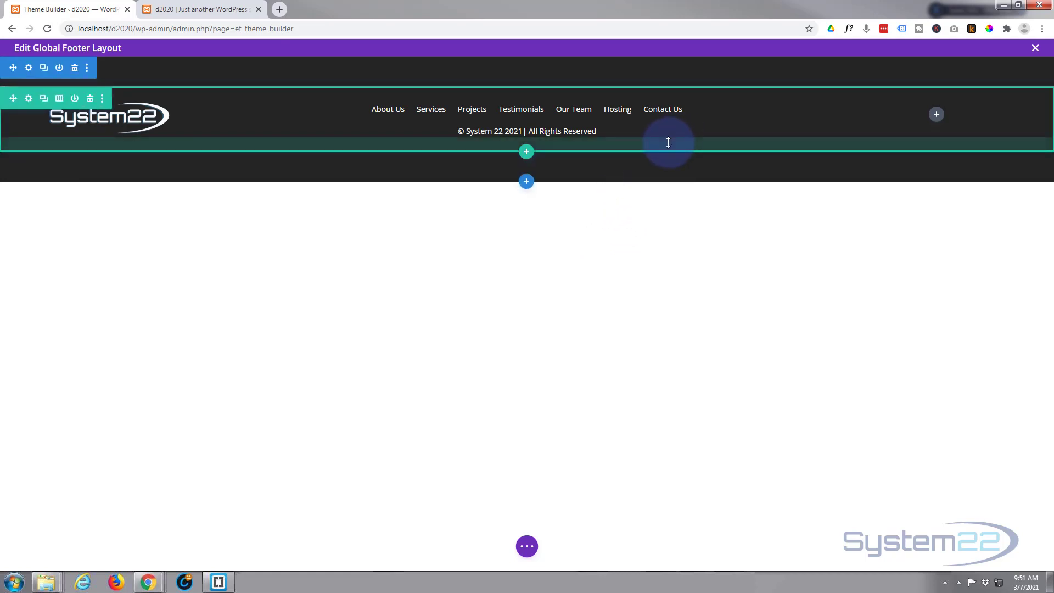
Add a Social Media Follow module to the empty third column of the footer row.
click(937, 116)
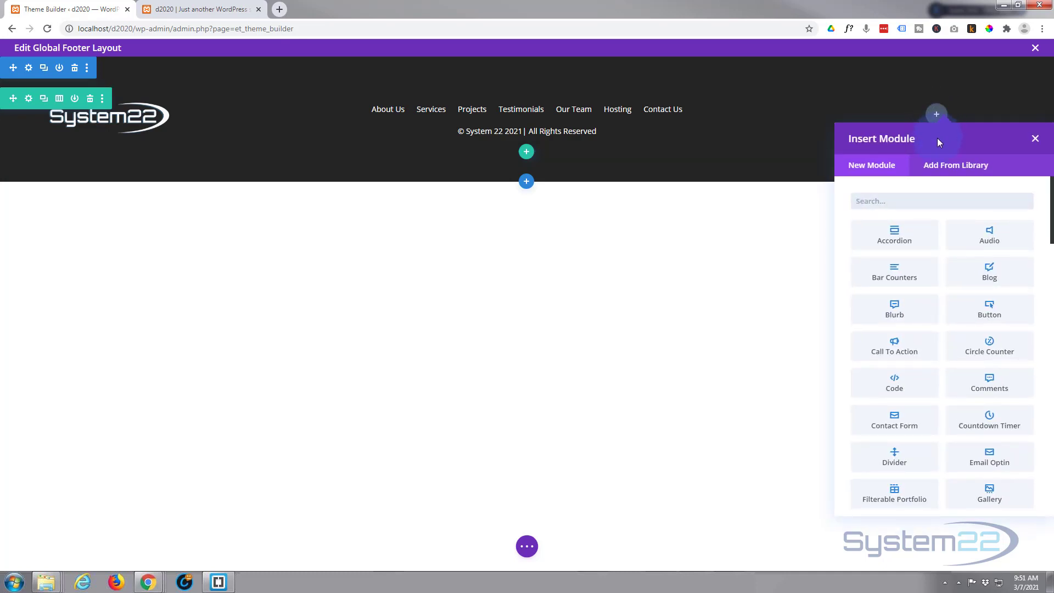
scroll(941, 269, down, 3)
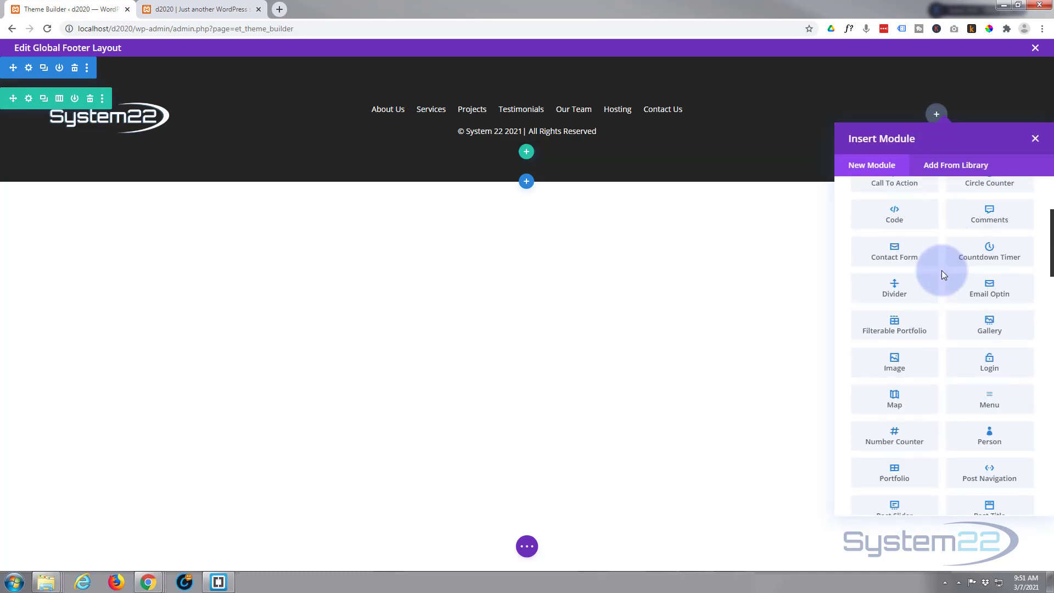
scroll(941, 270, down, 4)
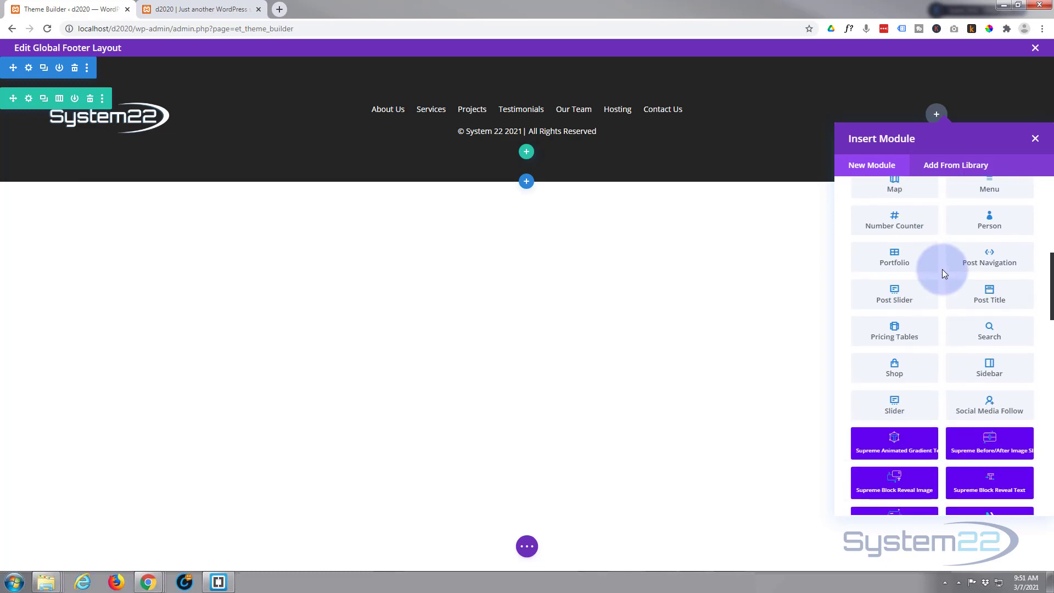
click(989, 409)
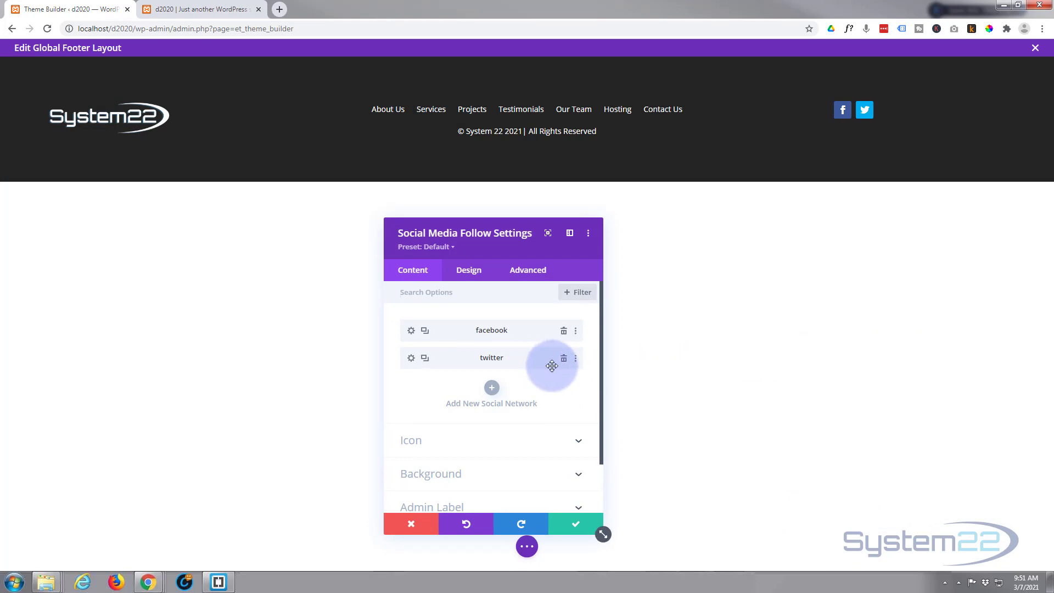
Duplicate the Twitter entry in the Social Media Follow module, change the copy's network to Pinterest and save it.
click(425, 359)
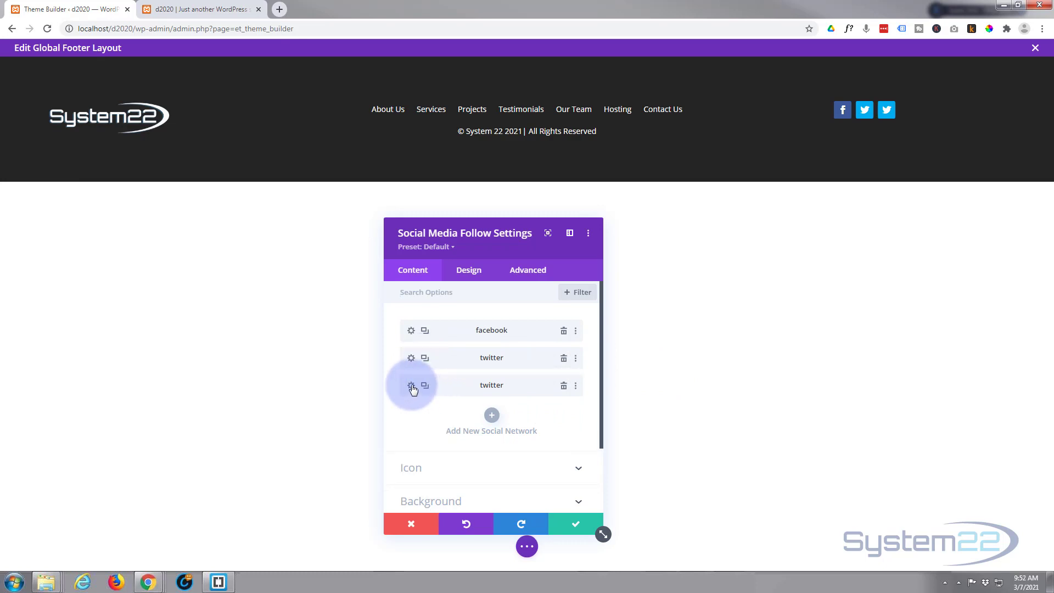
click(411, 387)
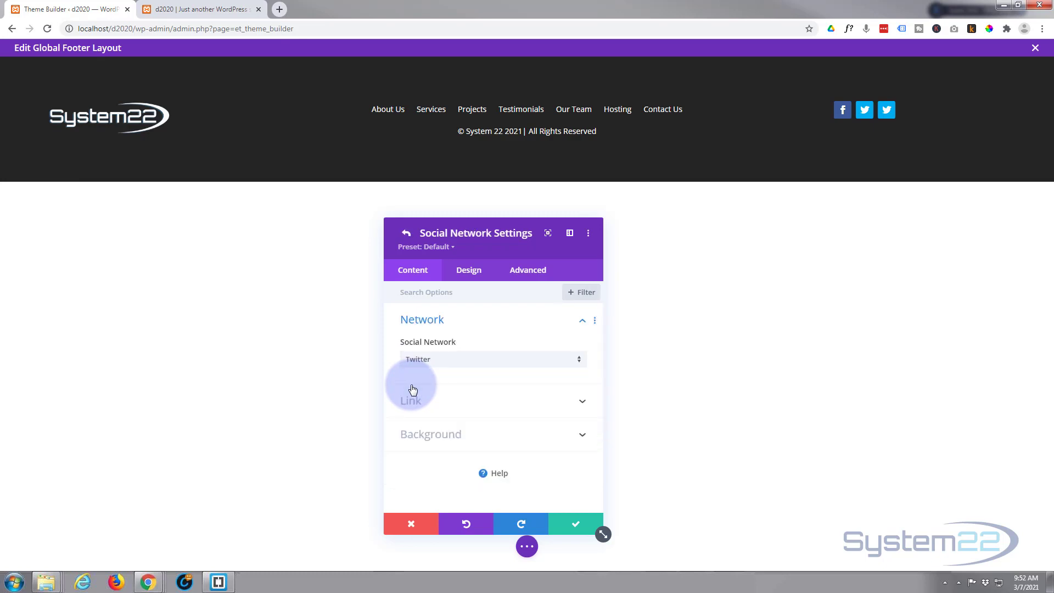
click(444, 359)
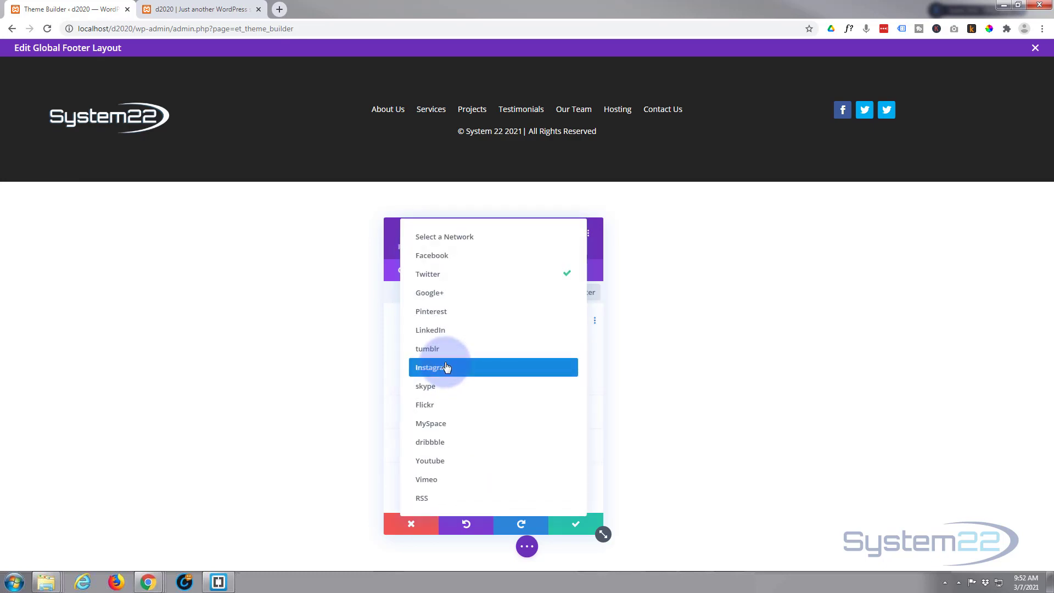
click(451, 311)
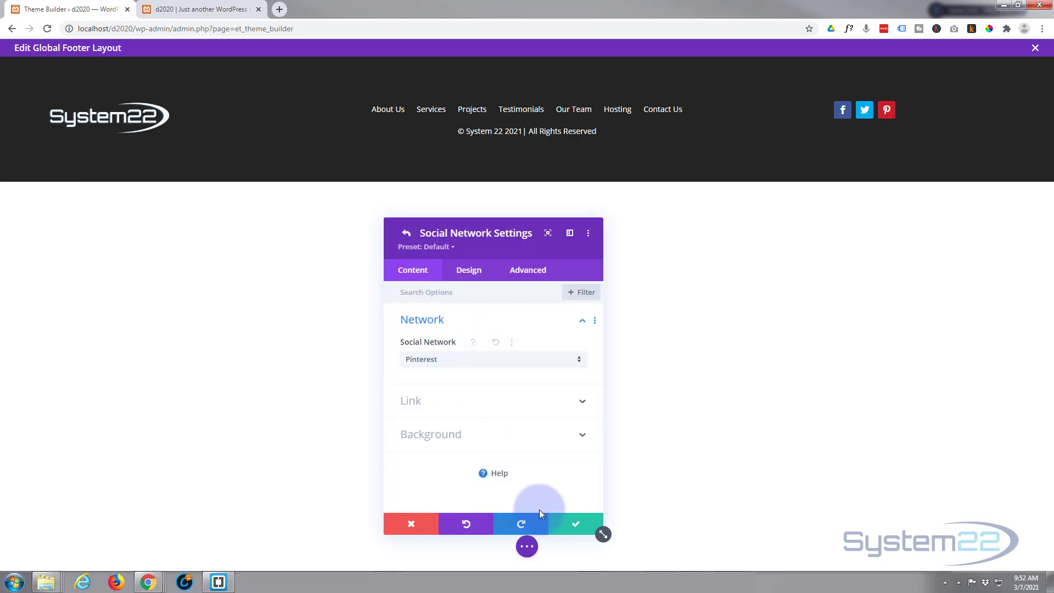
click(581, 527)
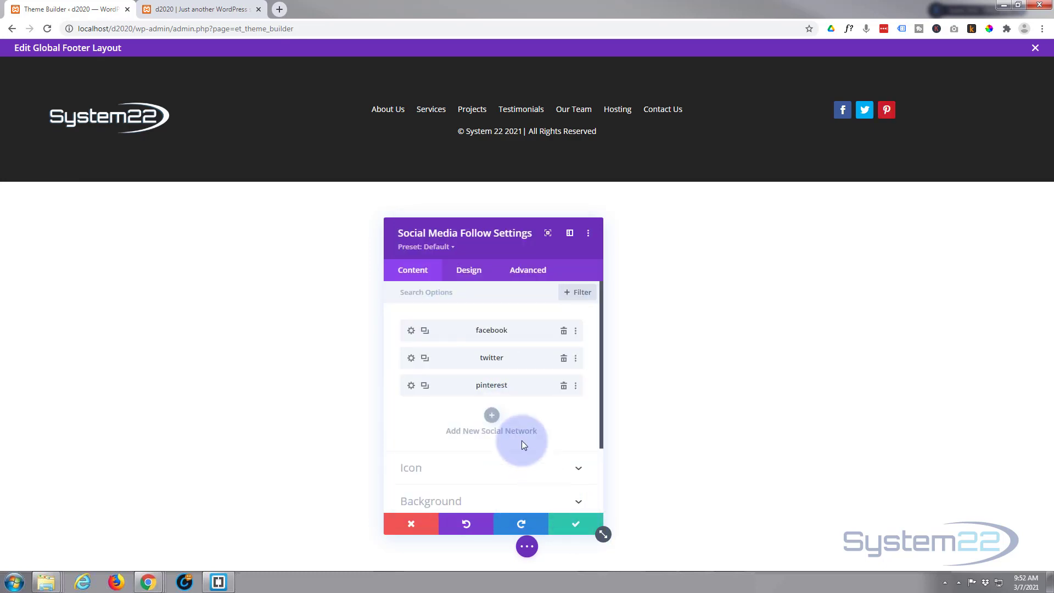
Duplicate the Pinterest entry and change the copy's social network to LinkedIn.
click(425, 386)
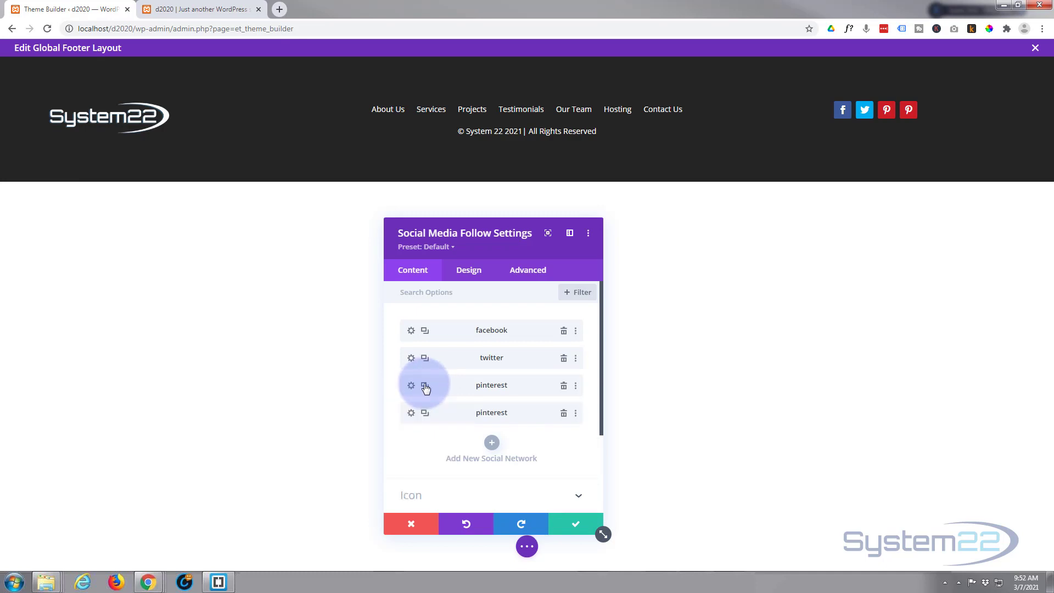
click(412, 414)
click(480, 361)
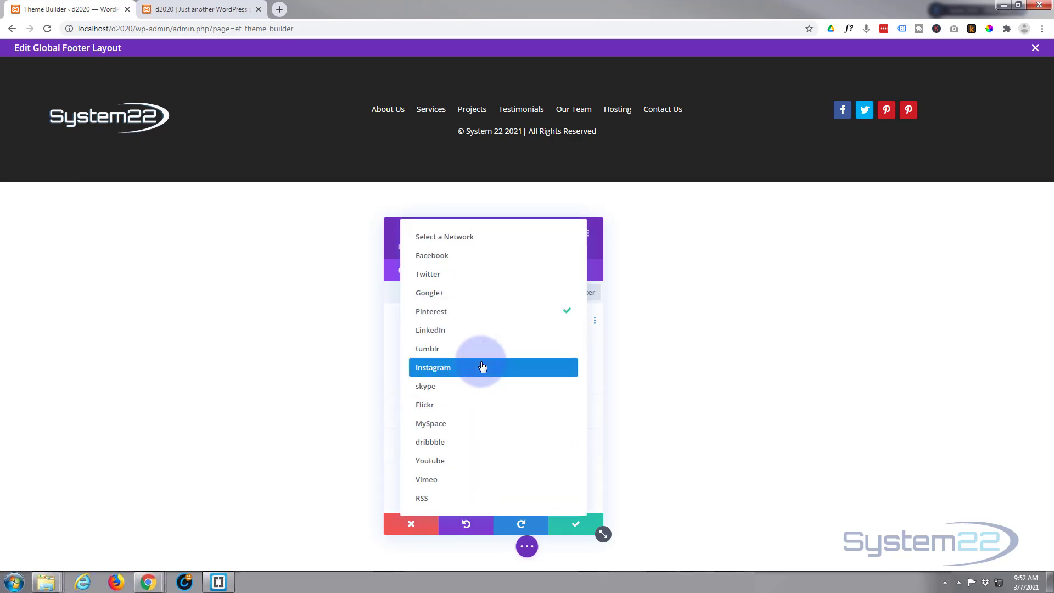
click(472, 335)
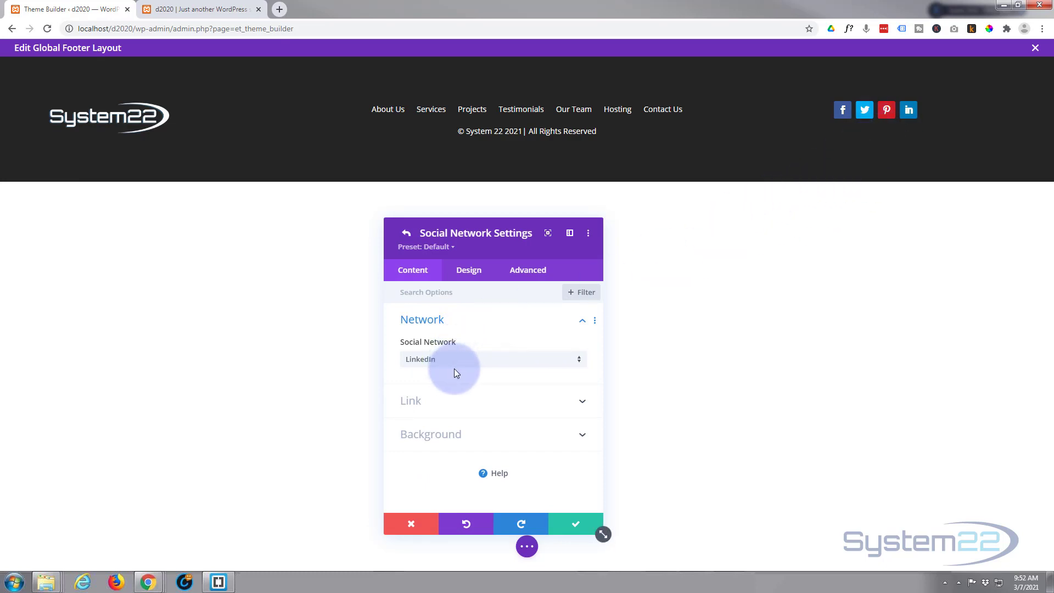
Open the LinkedIn entry's account link URL for editing and set the entry's background color to black.
click(451, 405)
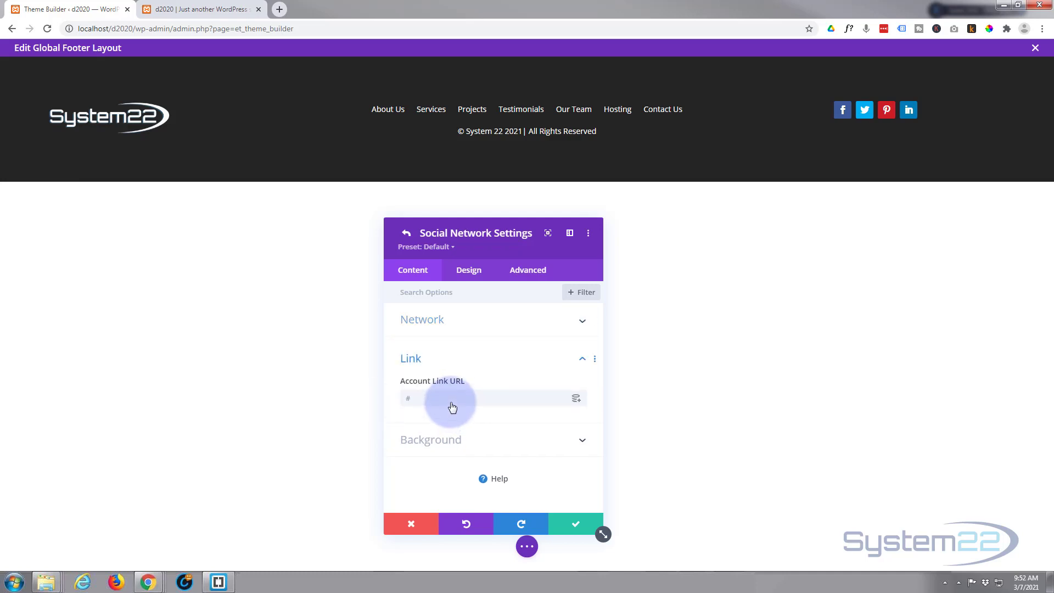
click(415, 396)
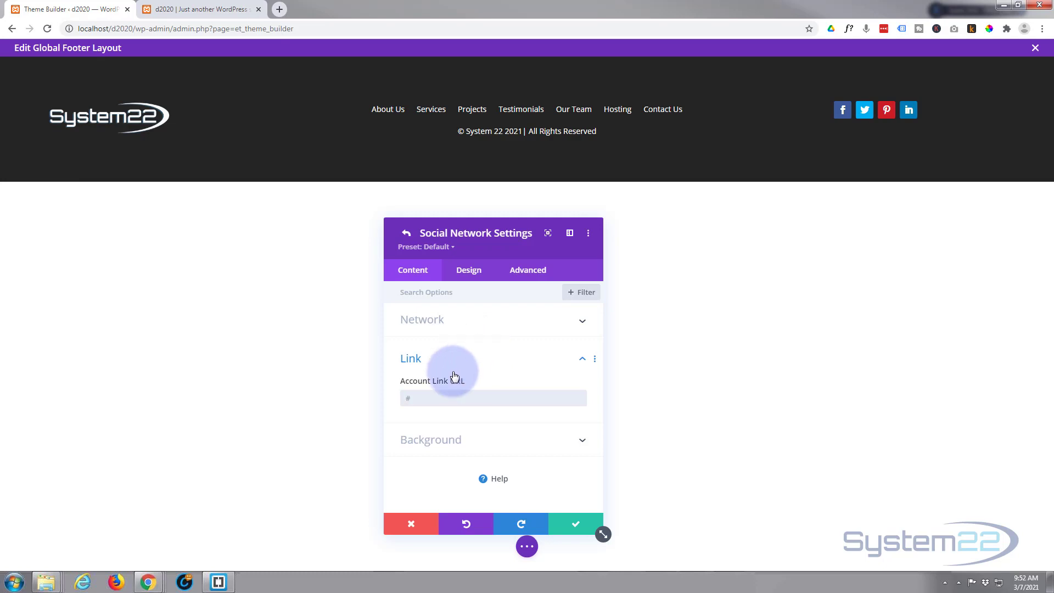
click(490, 446)
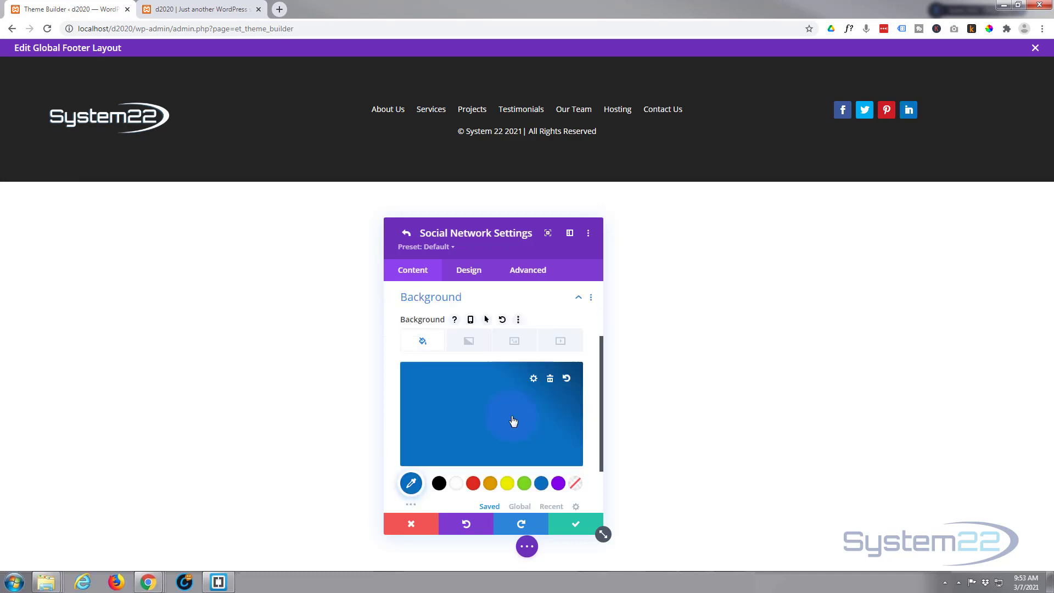
click(440, 483)
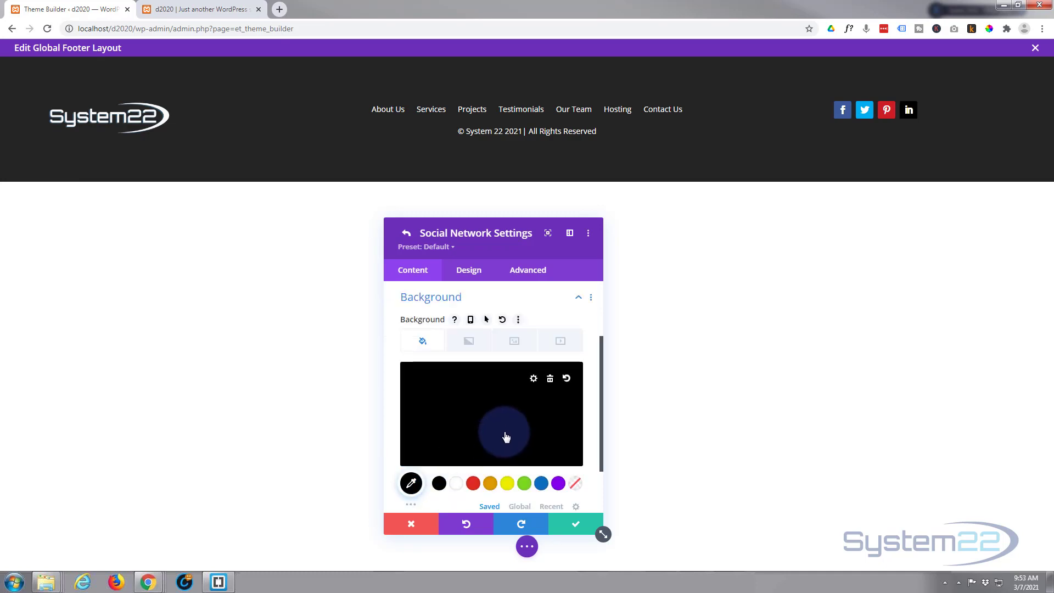
scroll(505, 437, down, 2)
scroll(507, 437, up, 3)
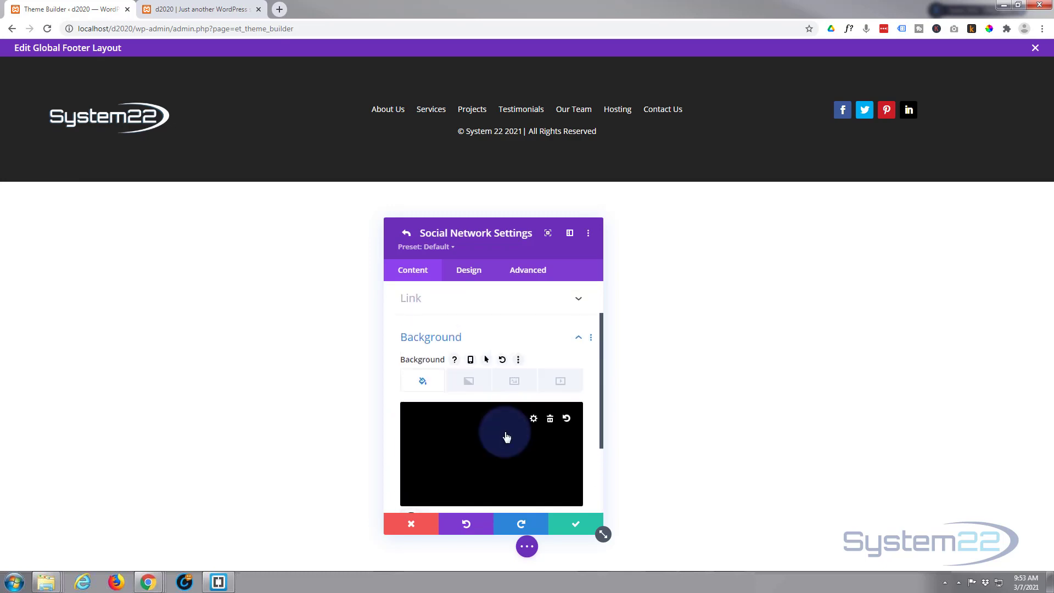
Set the LinkedIn entry's icon color to the saved blue.
click(469, 272)
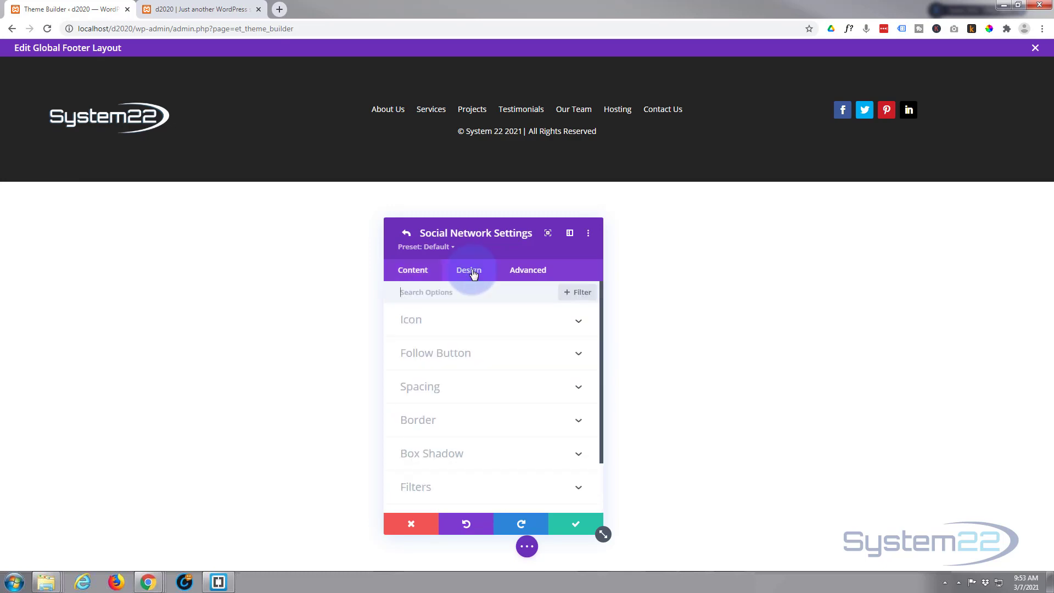
click(483, 327)
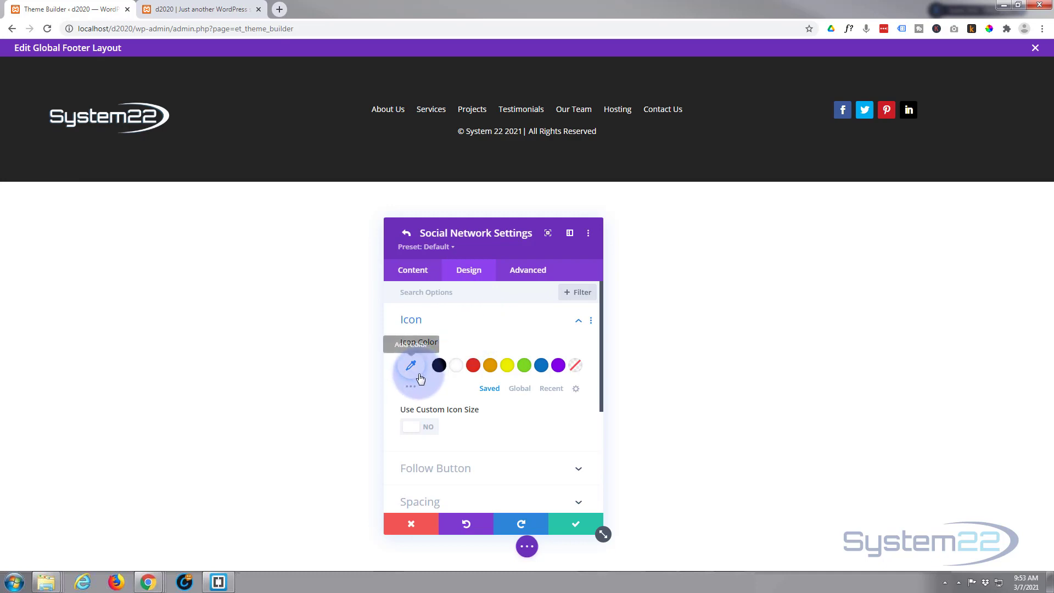
click(544, 372)
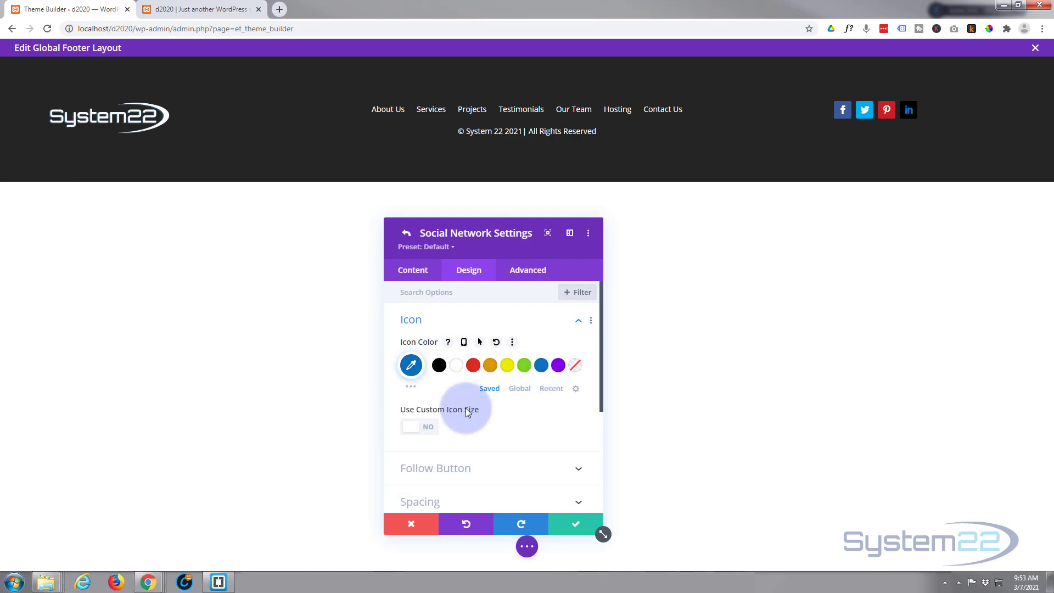
Enable a custom icon size for the LinkedIn entry and set the icon font size to 20px.
scroll(442, 386, down, 1)
click(440, 380)
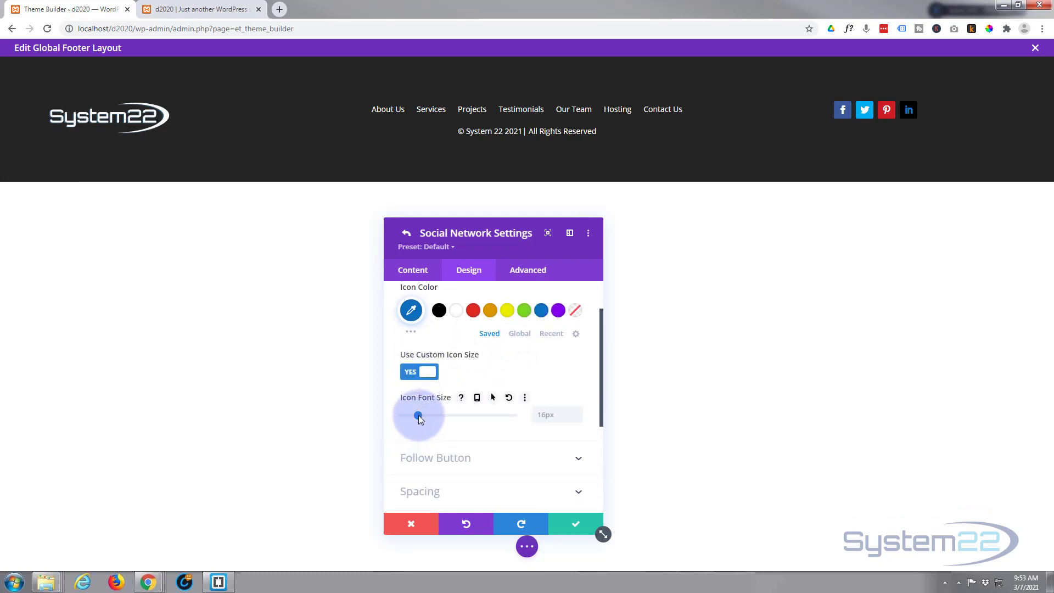
double_click(577, 411)
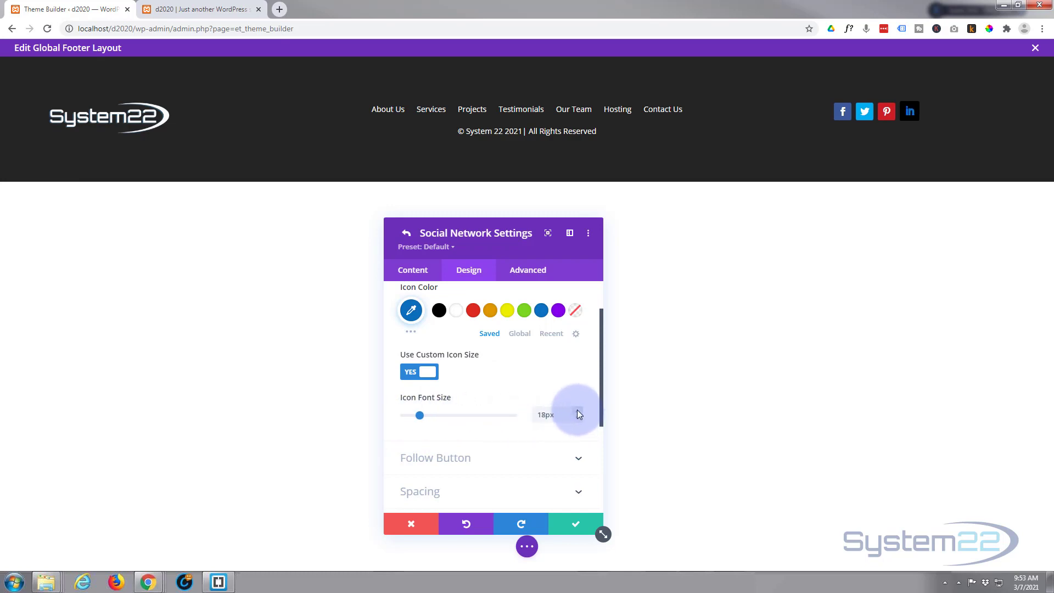
click(577, 412)
click(578, 412)
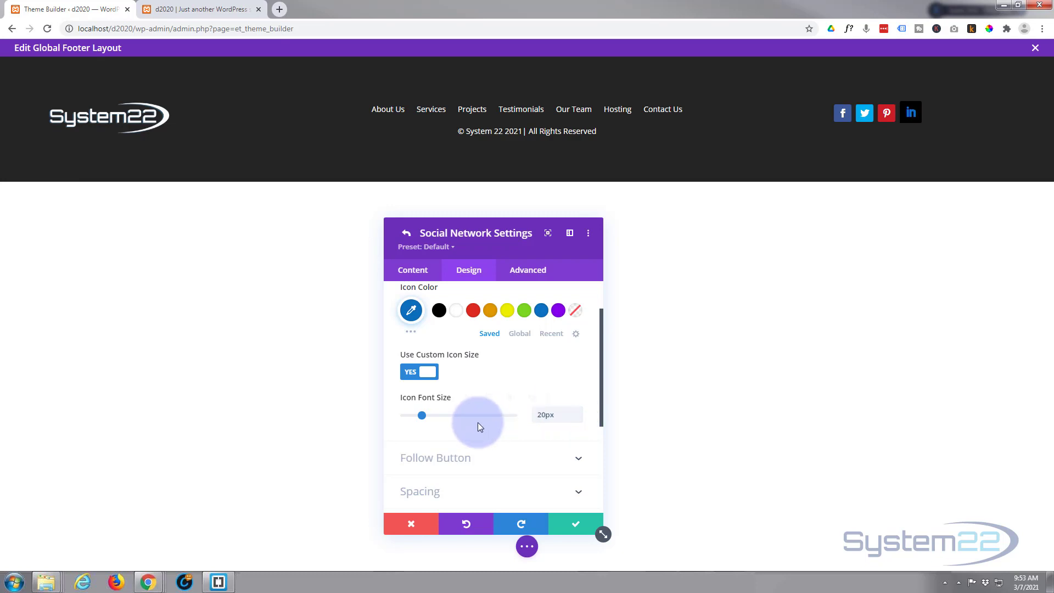
Give the LinkedIn icon a border on all sides, 2px wide and colored blue (#0c71c3).
scroll(478, 422, down, 2)
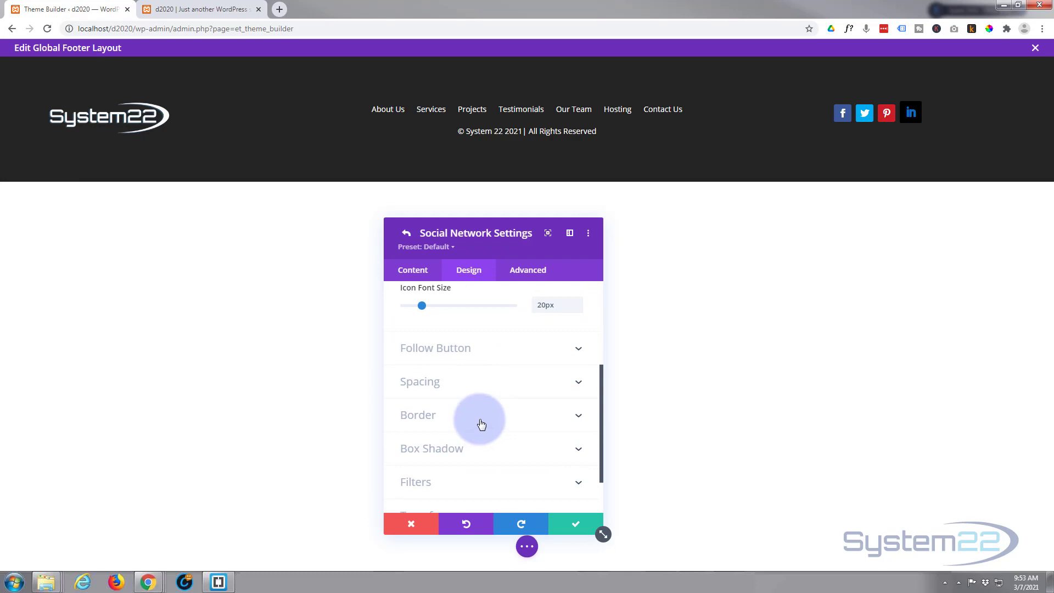
click(482, 424)
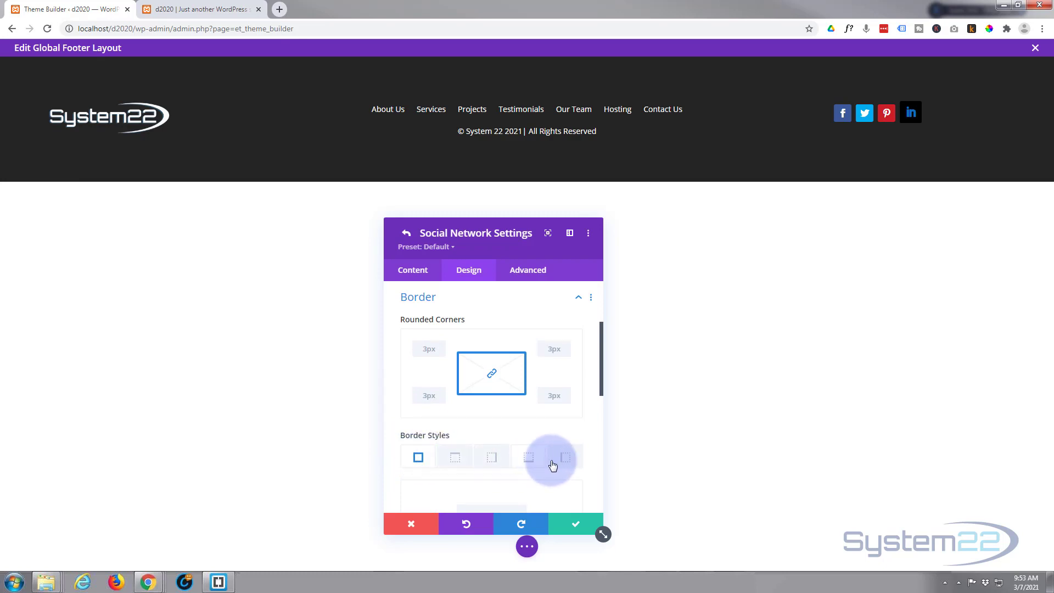
scroll(536, 459, down, 2)
scroll(533, 452, down, 1)
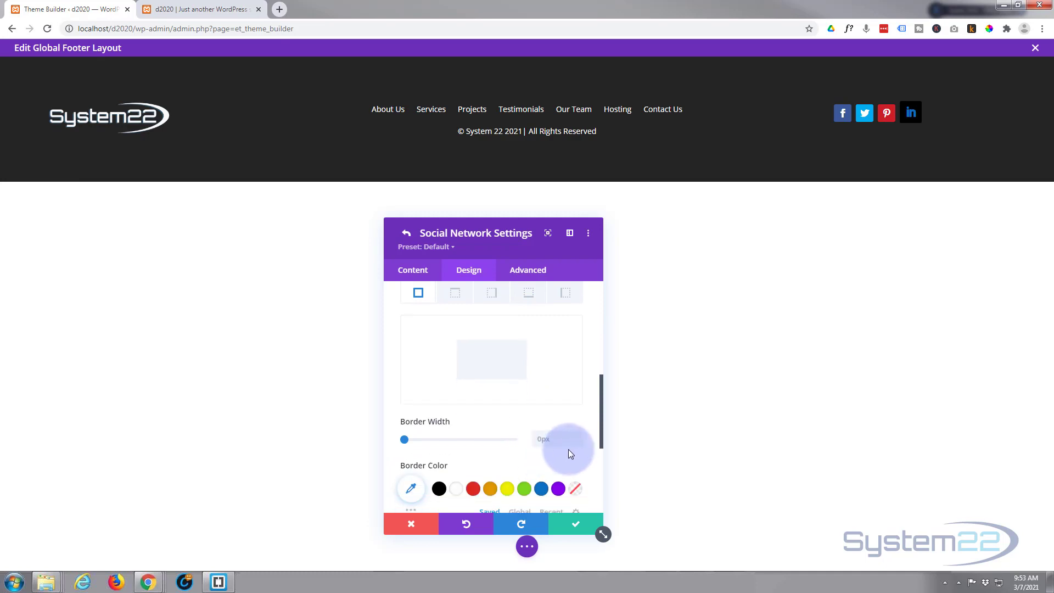
click(578, 436)
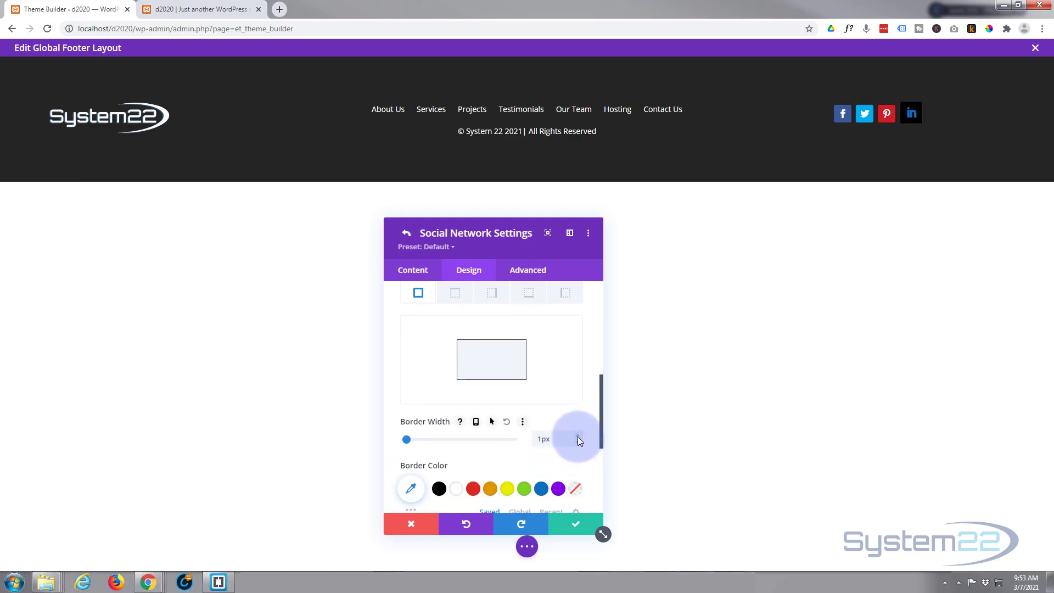
click(577, 436)
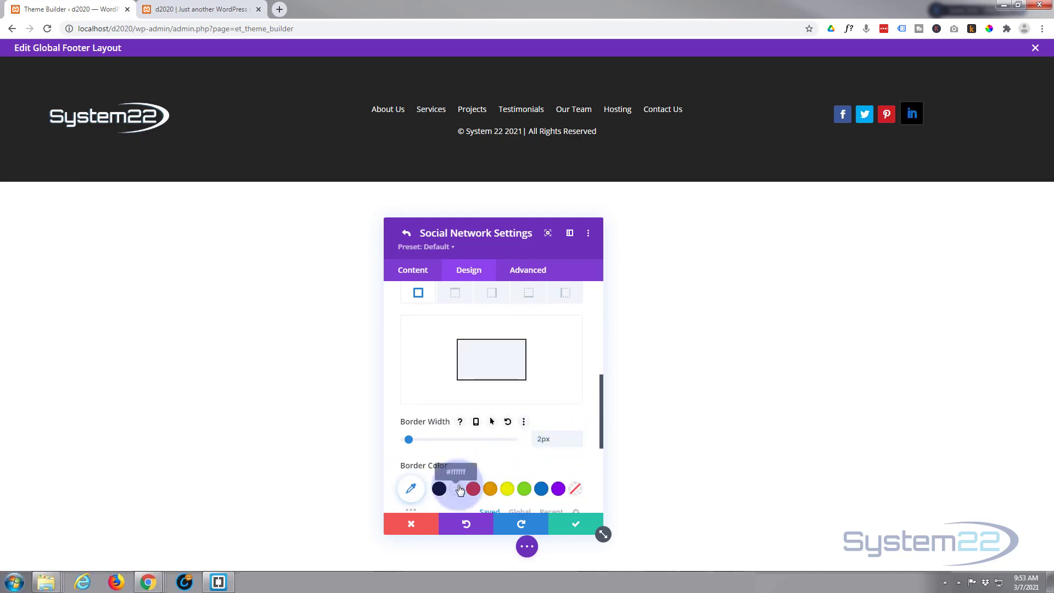
click(542, 490)
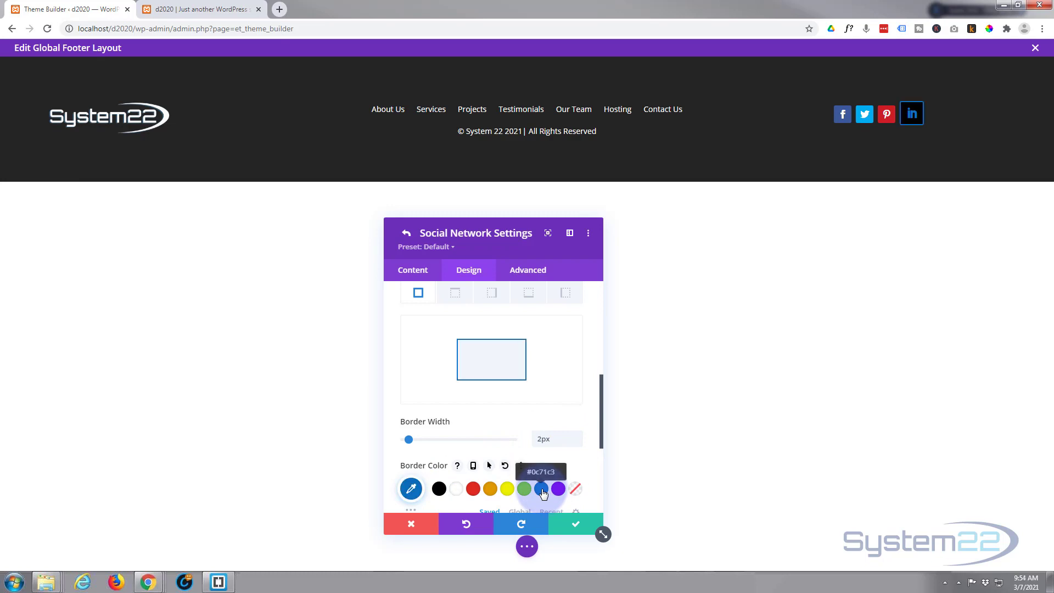
Round the LinkedIn icon's border into a circle by setting all four linked corners to 50%.
scroll(480, 465, up, 2)
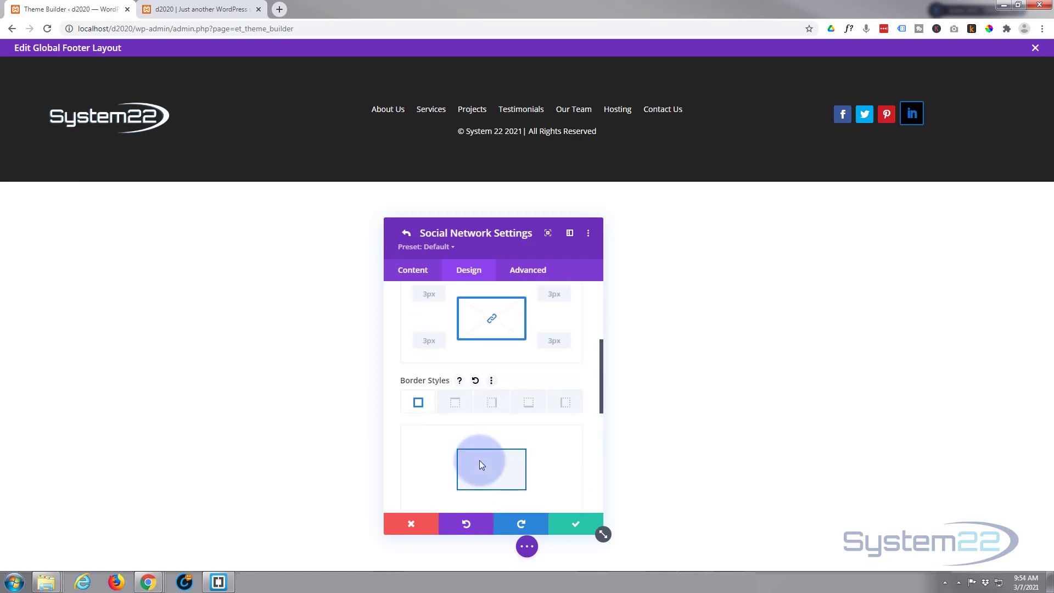
scroll(480, 464, up, 2)
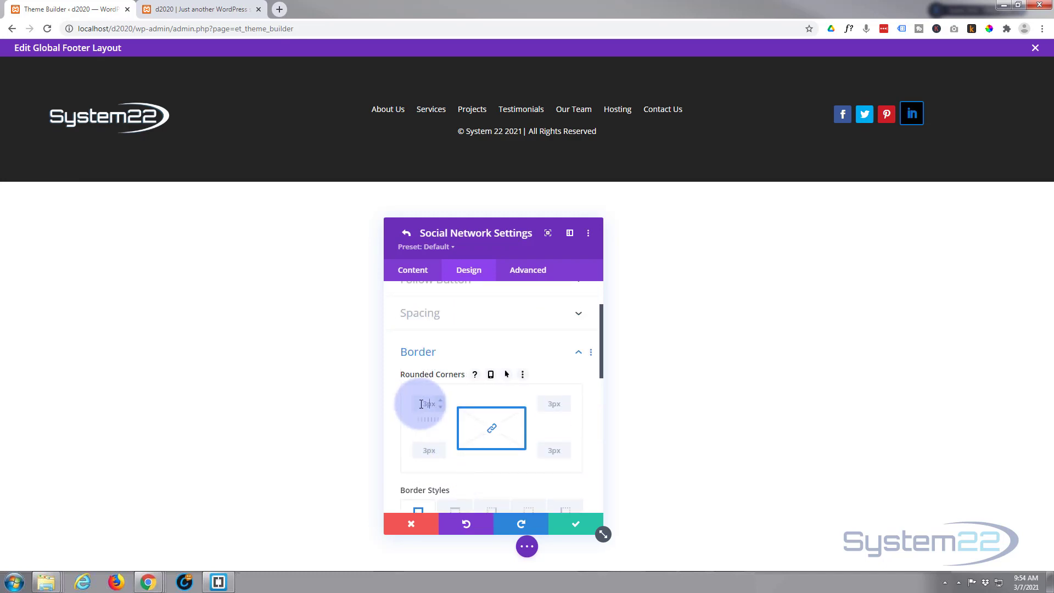
drag(421, 404, 427, 404)
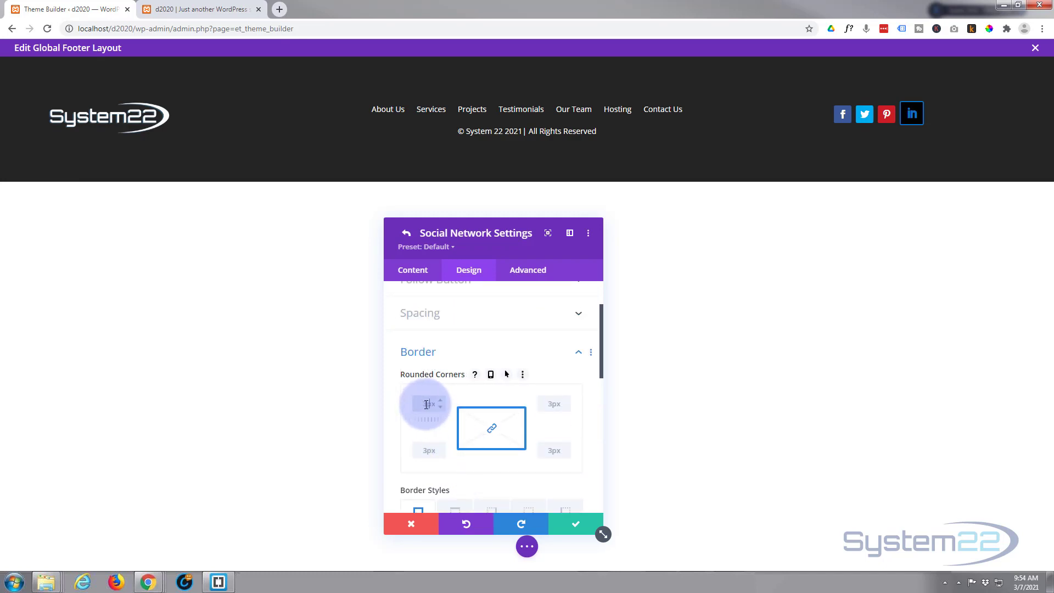
text(50)
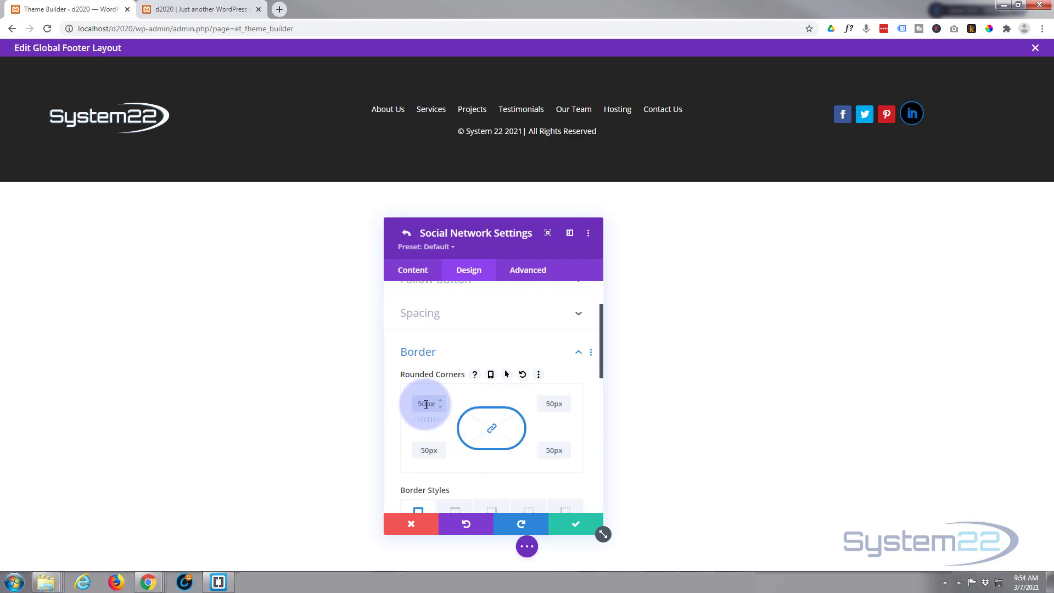
text(%)
click(492, 430)
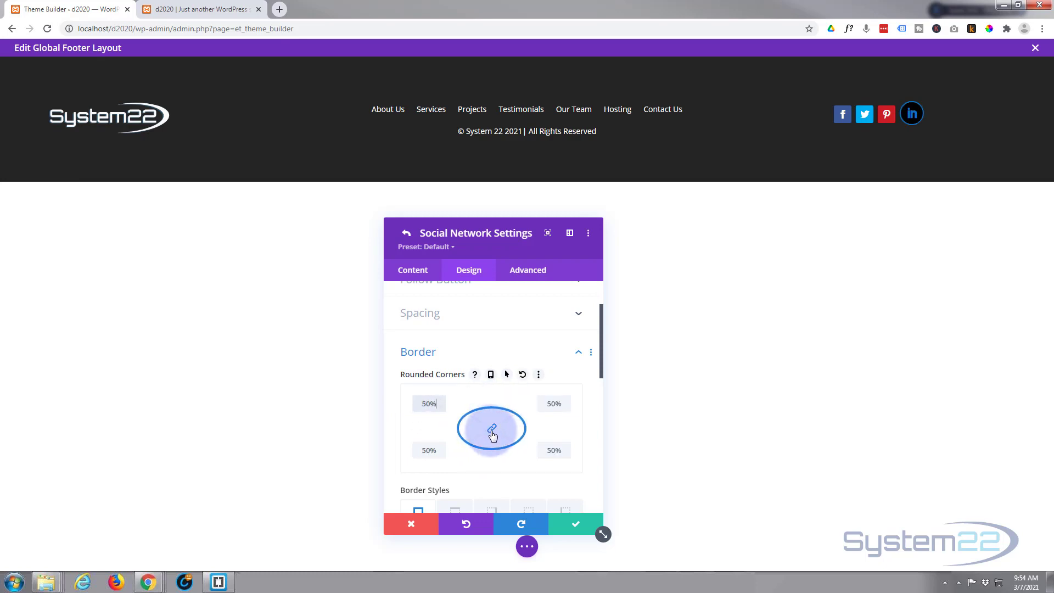
click(490, 429)
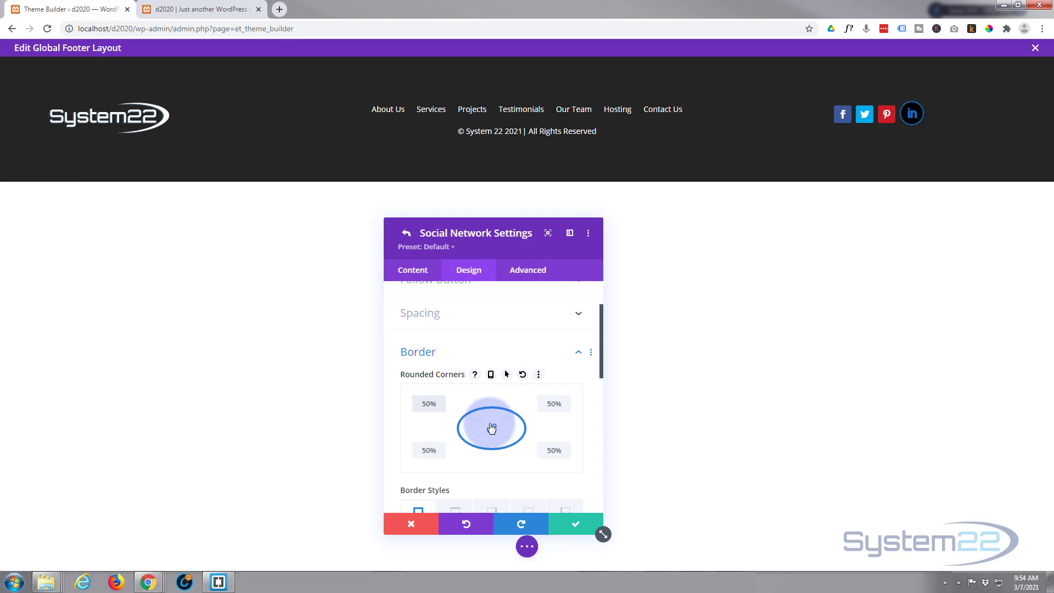
Enable hover options for the LinkedIn icon's border width and set its default border color to white (#ffffff).
scroll(492, 428, down, 2)
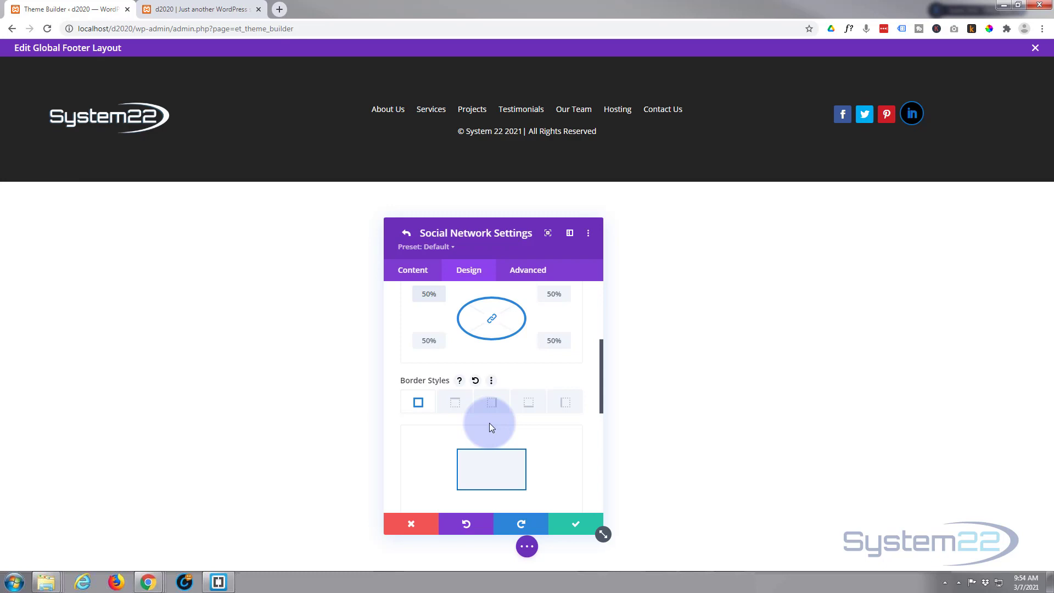
scroll(489, 423, down, 3)
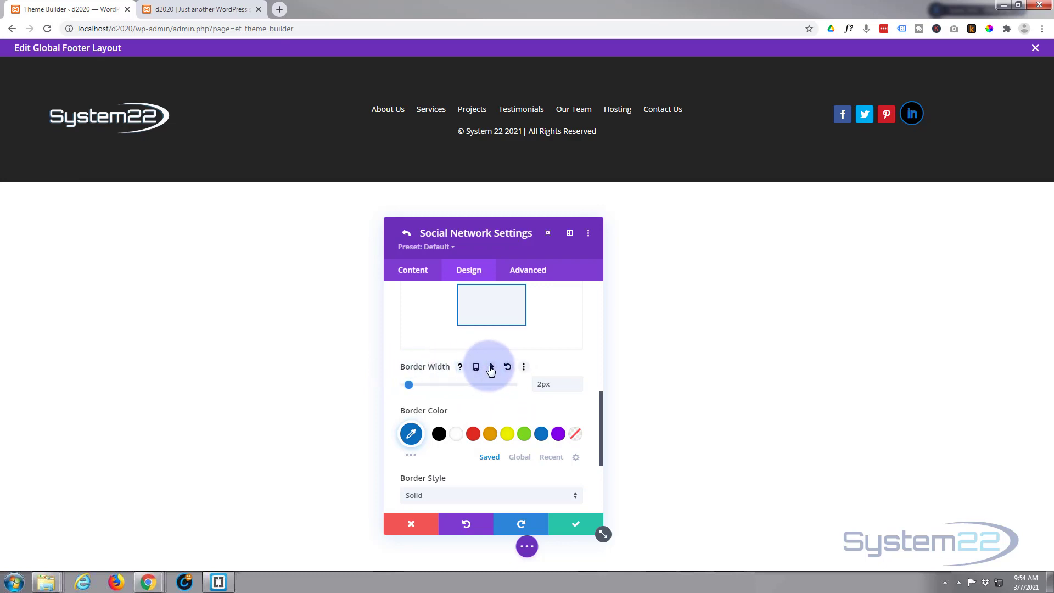
click(492, 367)
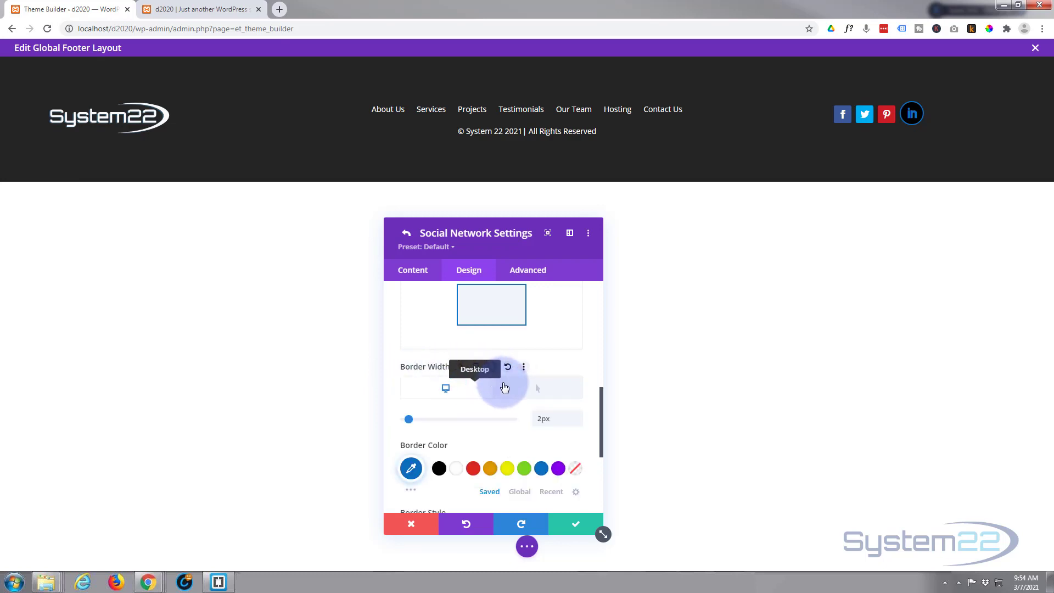
click(525, 394)
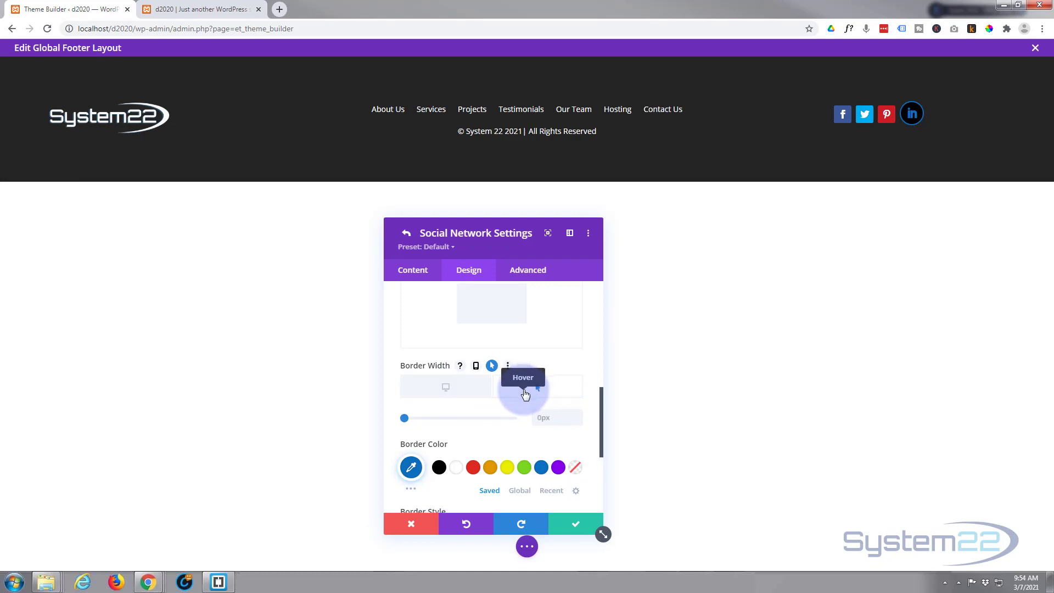
click(458, 470)
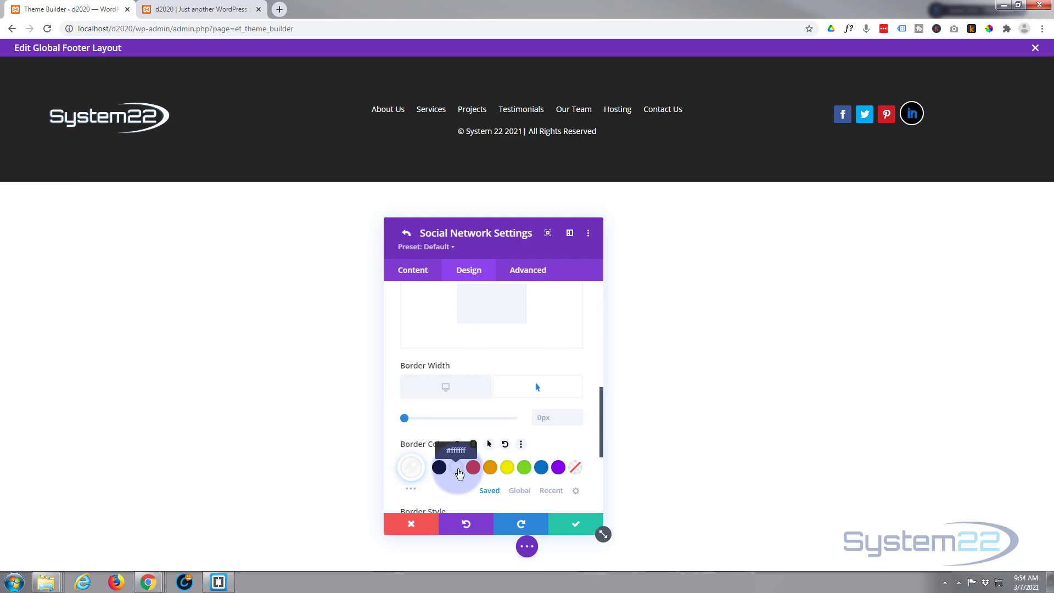
Enable hover options for the LinkedIn icon color and set the hover color to white (#ffffff).
scroll(473, 415, up, 5)
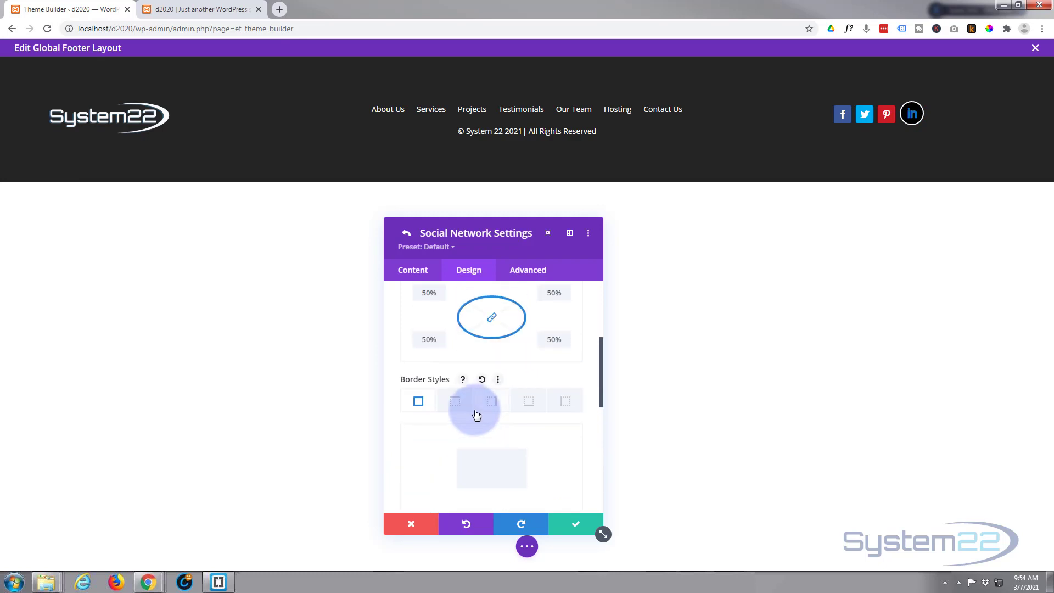
scroll(474, 411, up, 1)
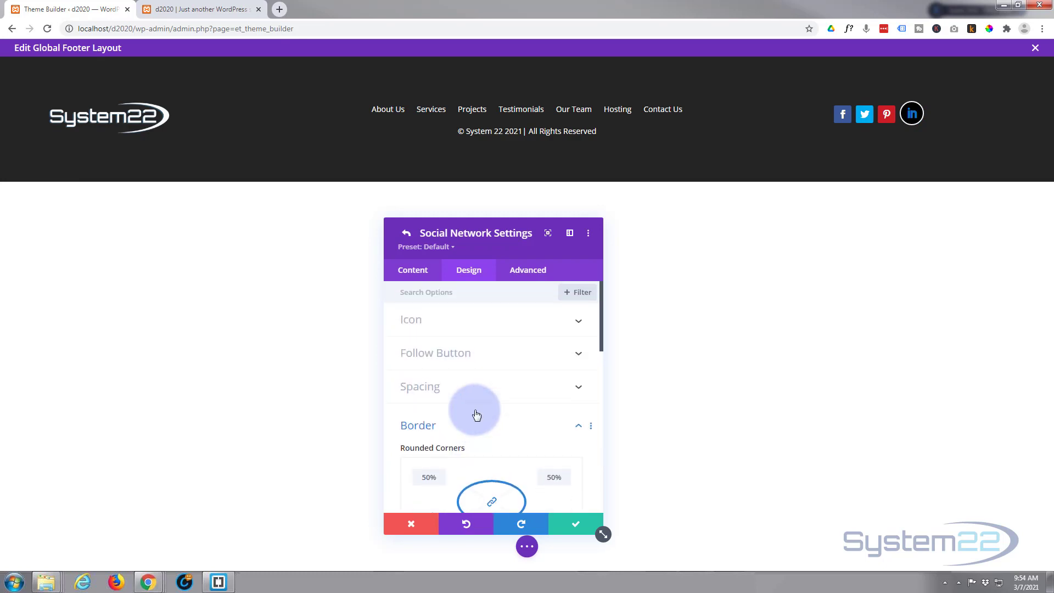
click(494, 322)
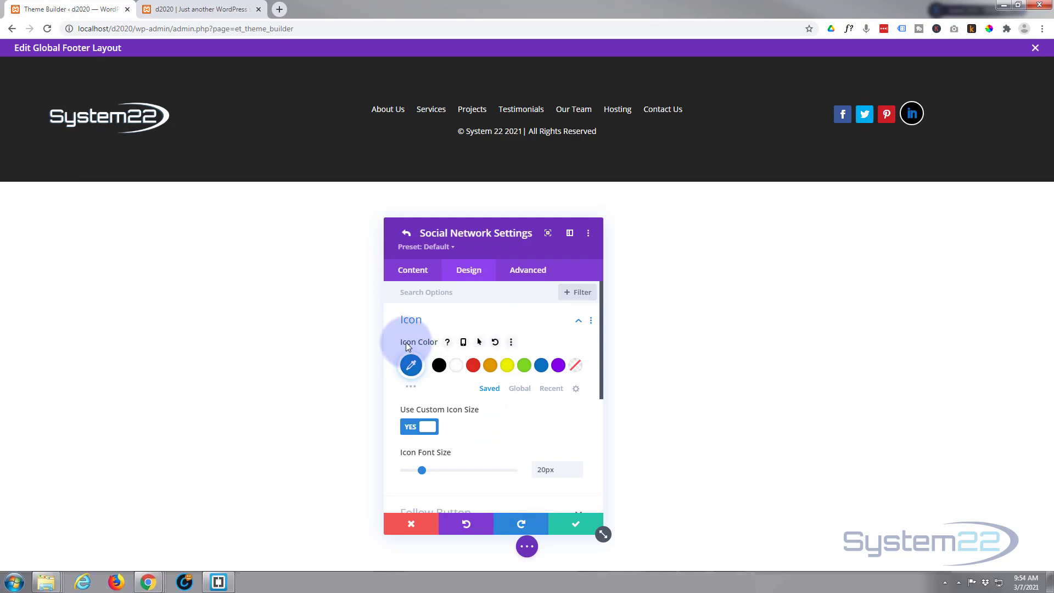
click(480, 342)
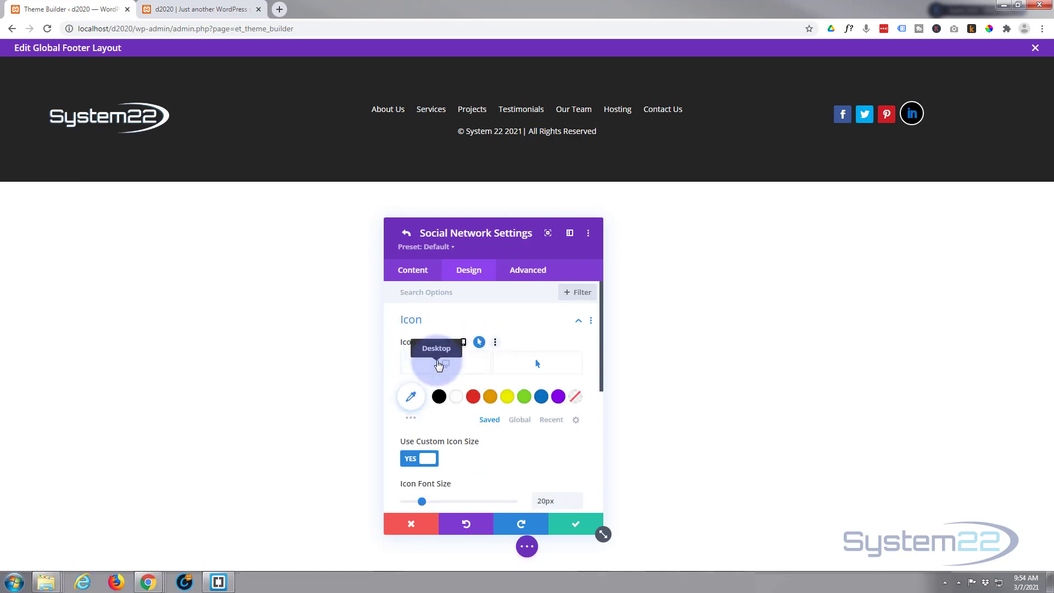
click(538, 365)
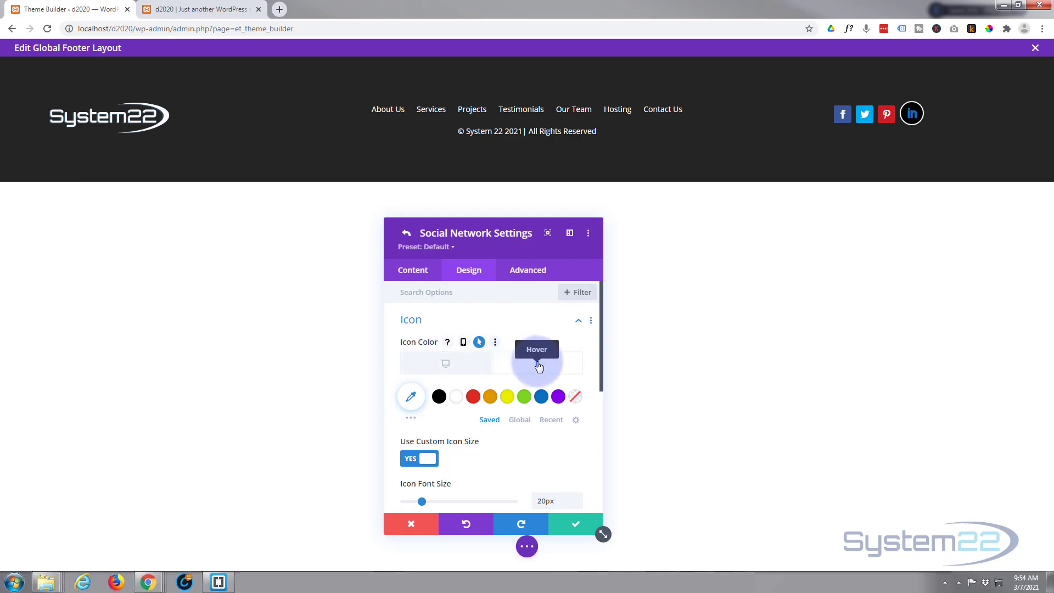
click(456, 397)
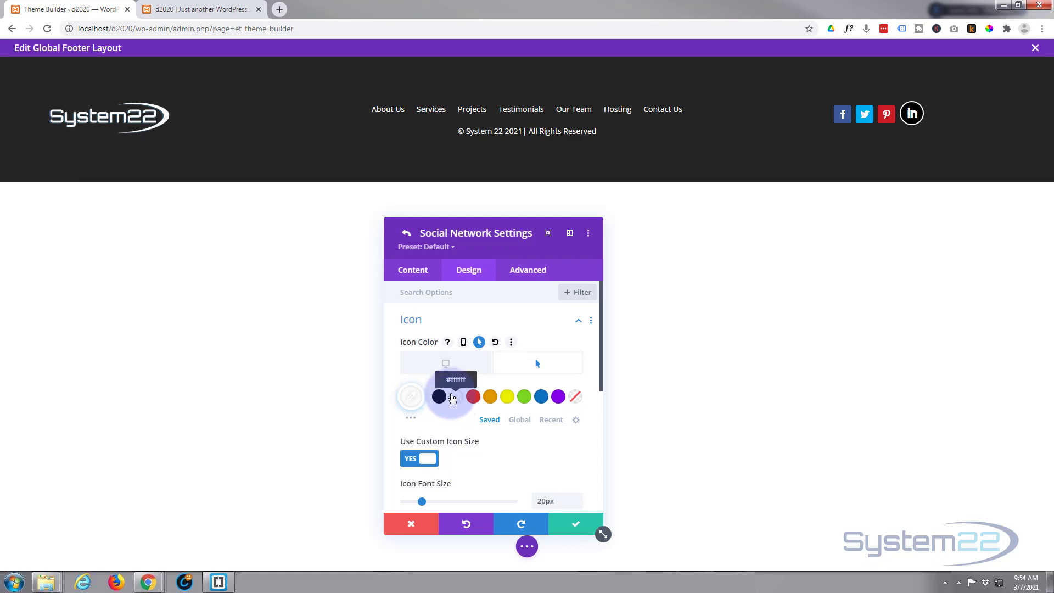
click(425, 365)
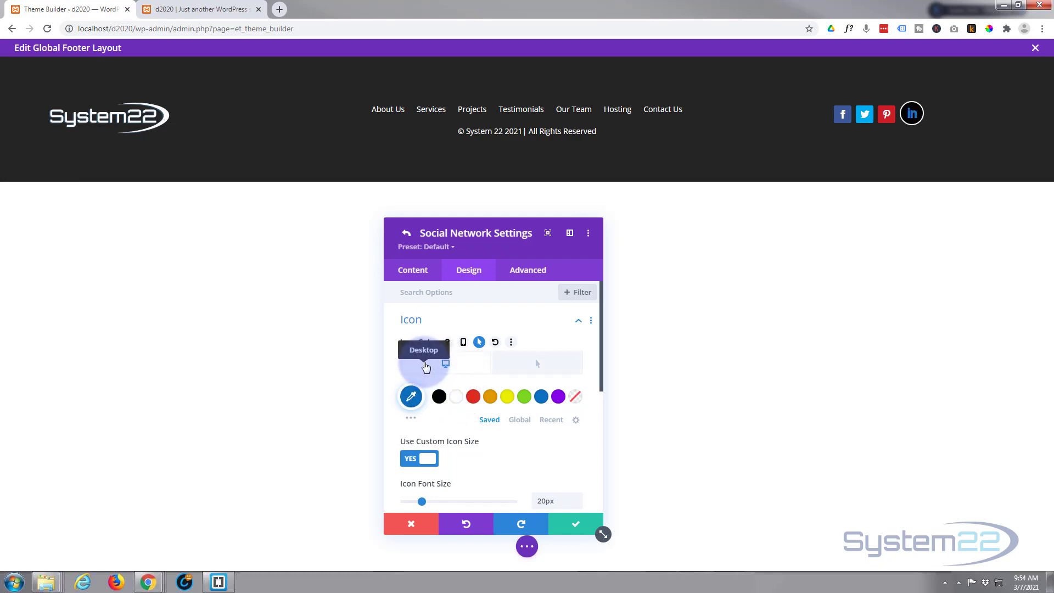
Set the LinkedIn icon's default border color back to blue (#0c71c3).
scroll(464, 384, down, 6)
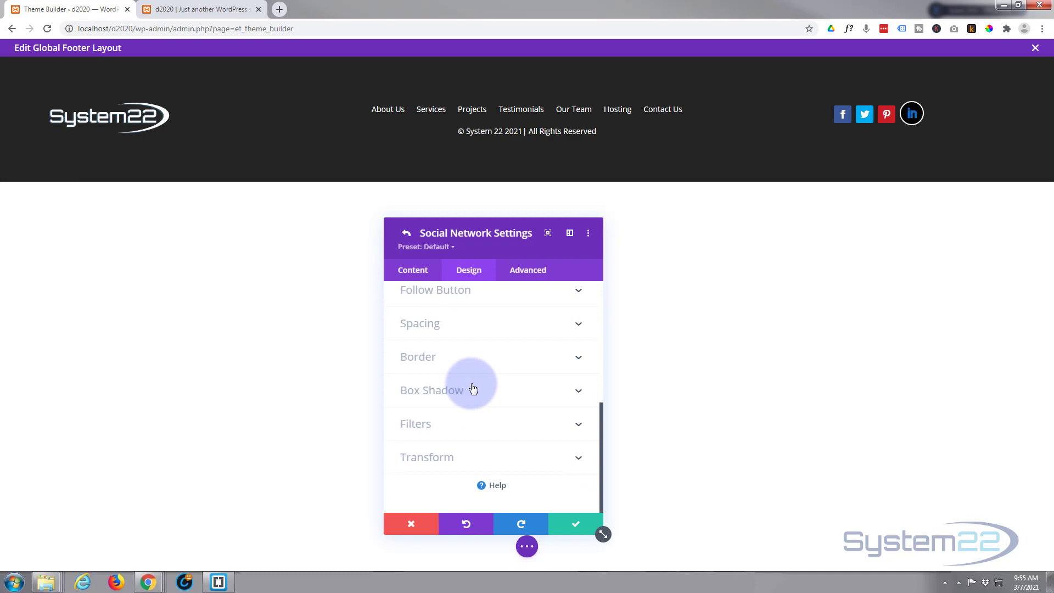
click(489, 359)
scroll(464, 388, down, 4)
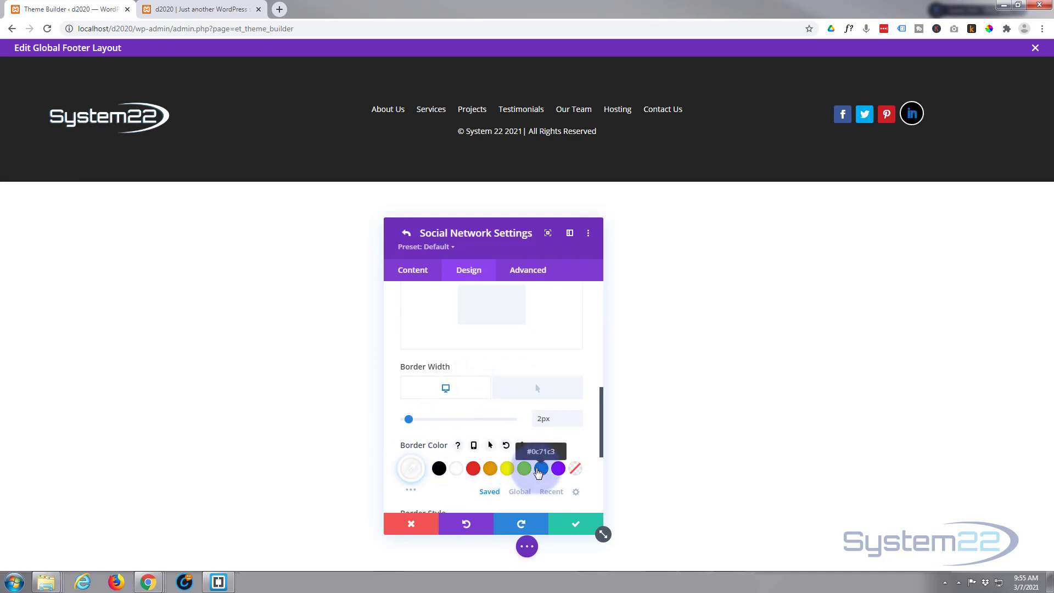
click(539, 470)
Enable hover options for the LinkedIn border color, using blue (#0c71c3) by default and white (#ffffff) on hover, and save the entry.
click(553, 391)
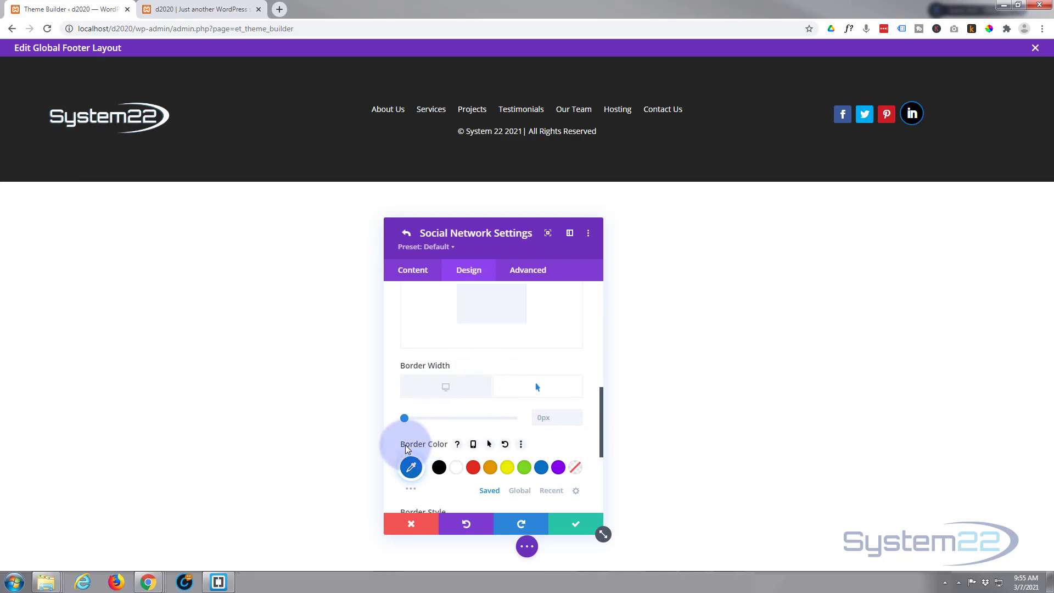
click(489, 445)
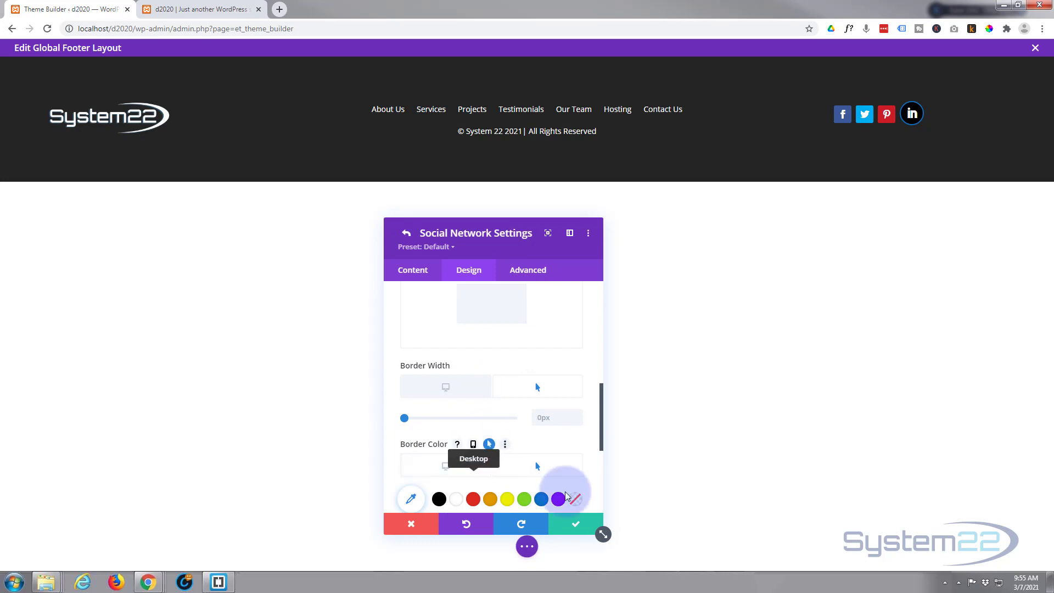
click(542, 501)
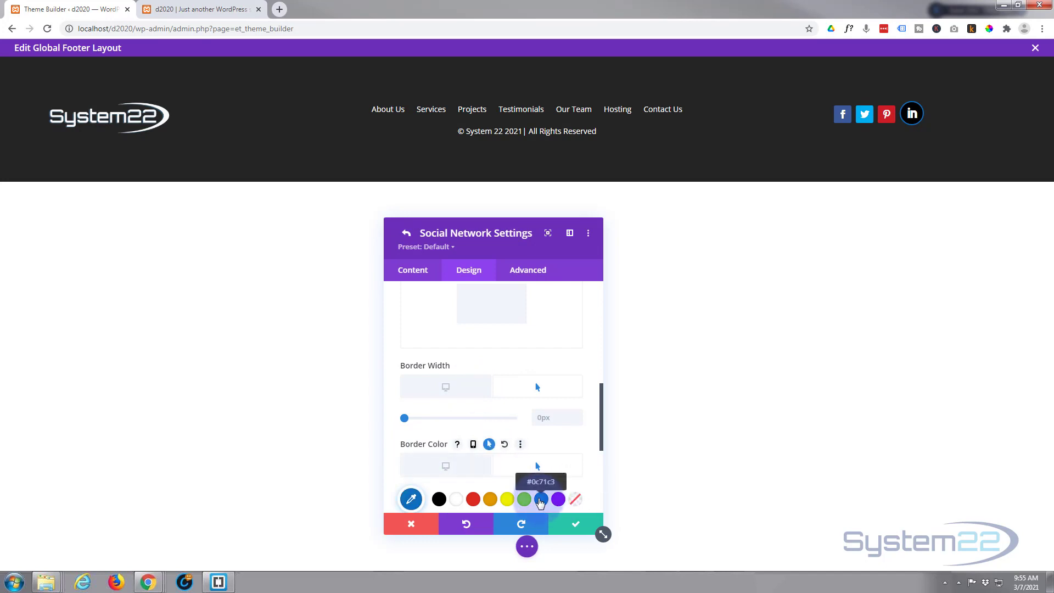
click(465, 470)
click(541, 501)
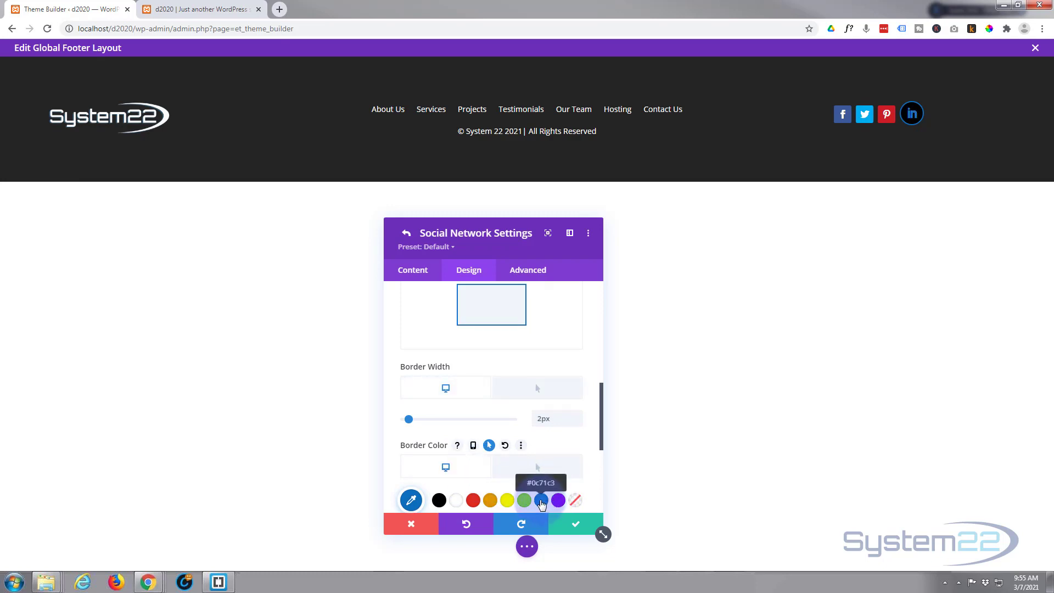
click(524, 469)
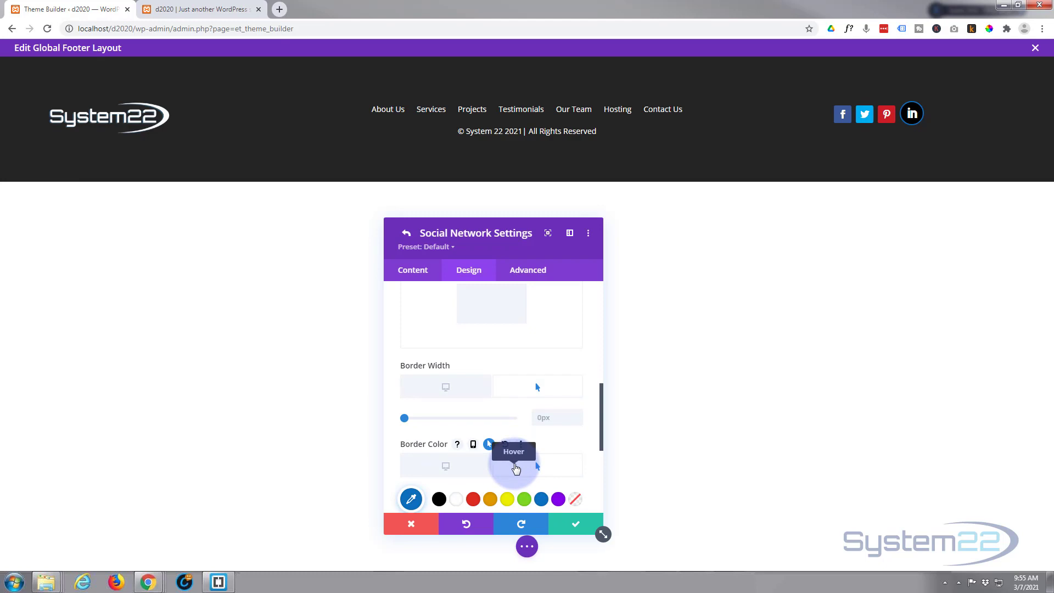
scroll(472, 458, down, 1)
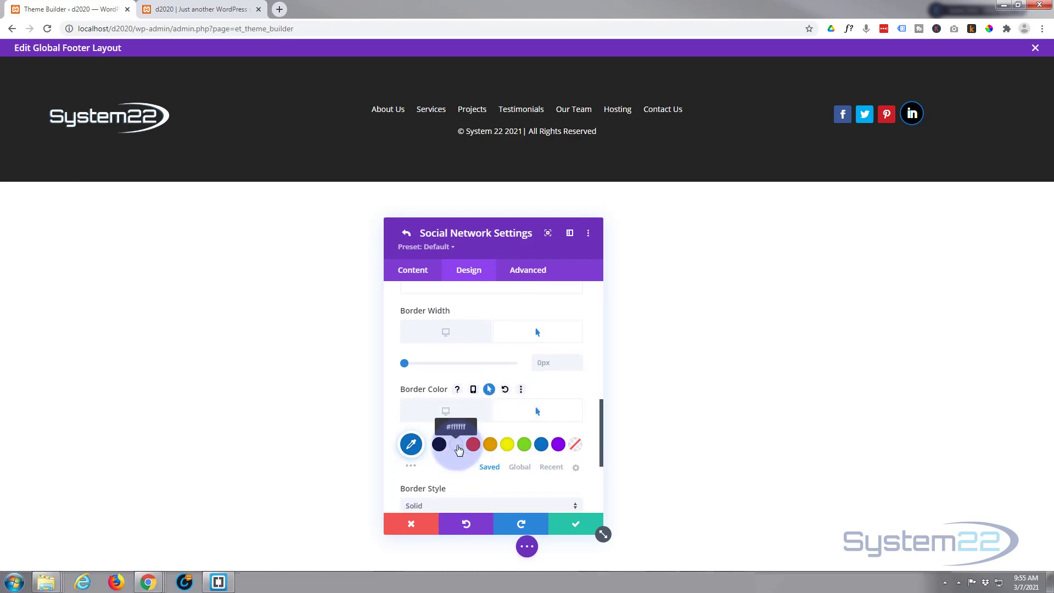
click(459, 449)
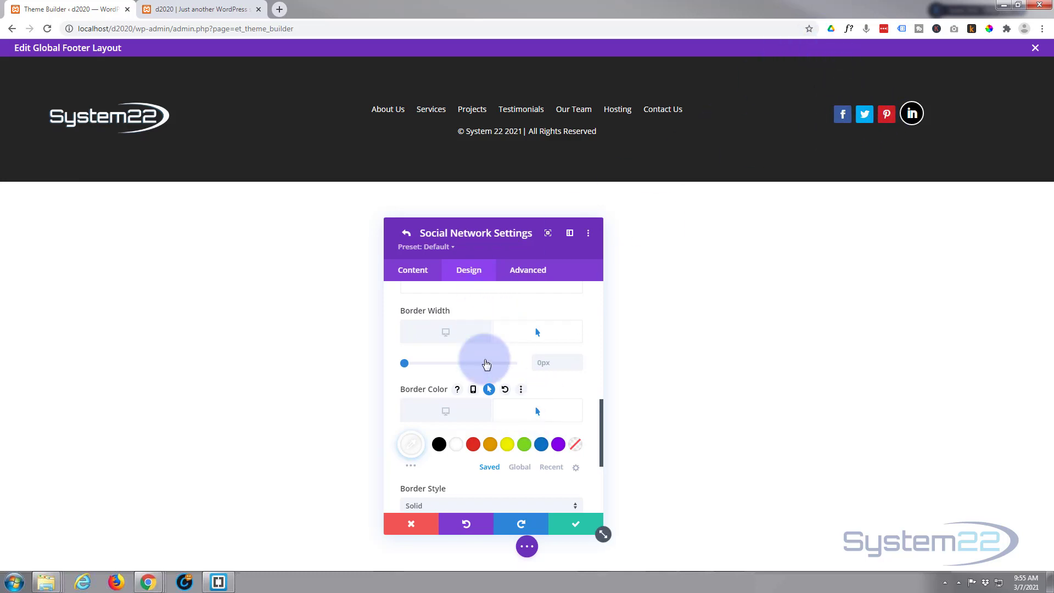
click(564, 527)
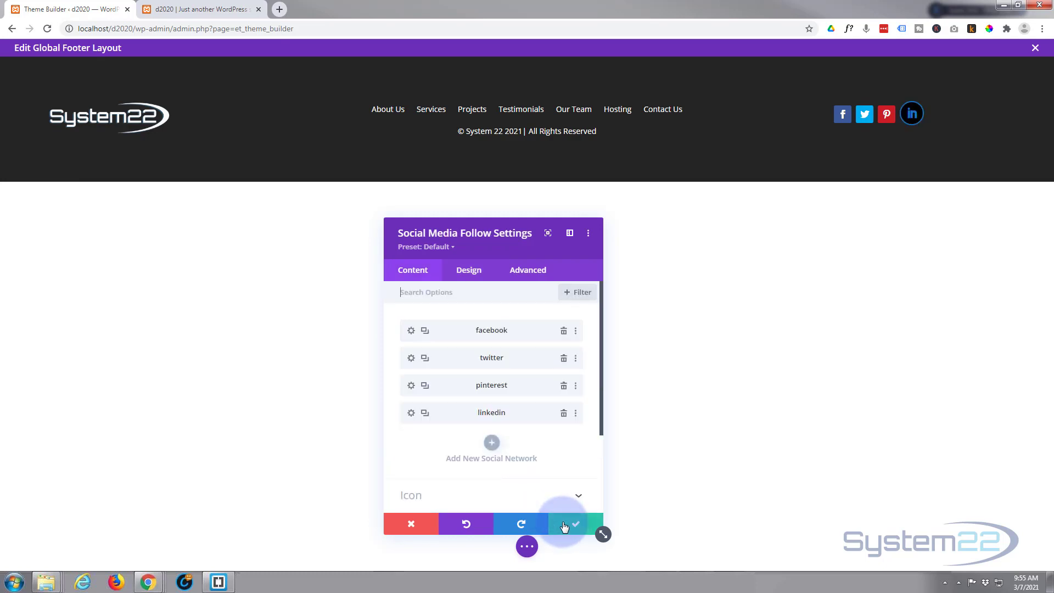
Extend the LinkedIn item's styles to all social networks throughout this column and save the Social Media Follow module.
right_click(444, 412)
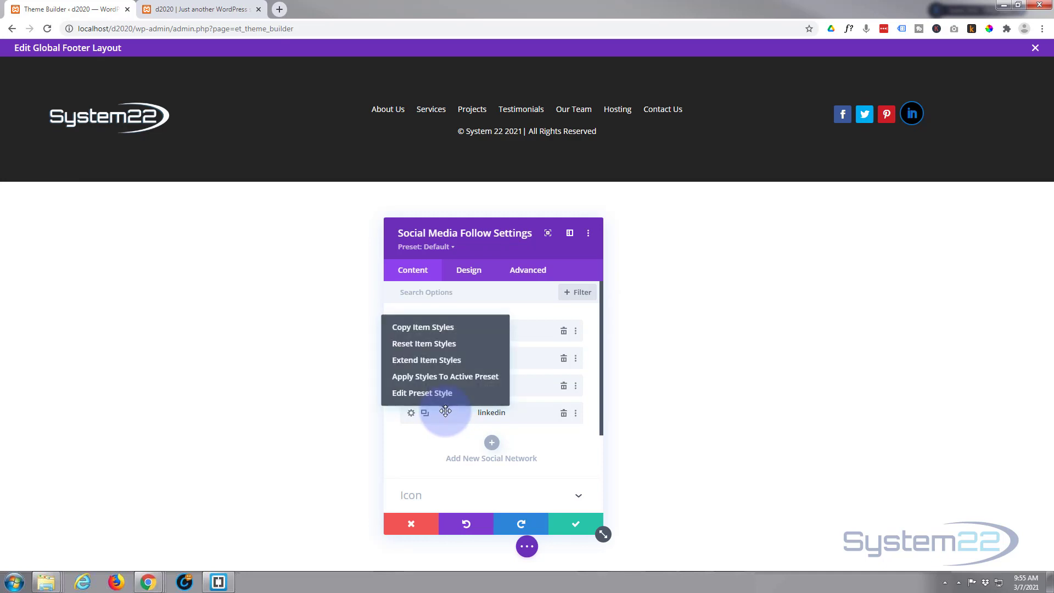
click(430, 361)
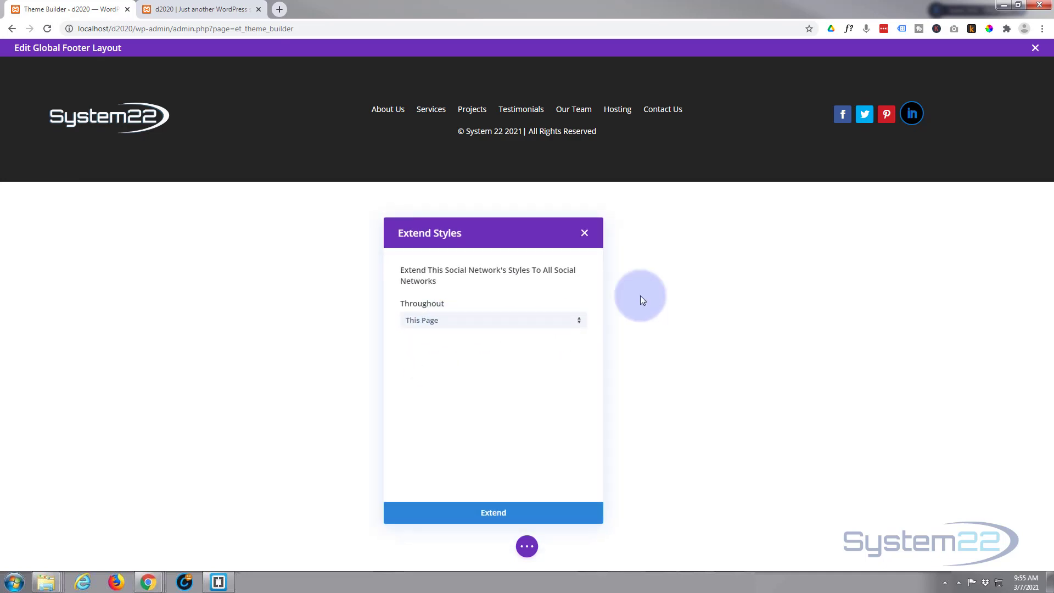
click(487, 318)
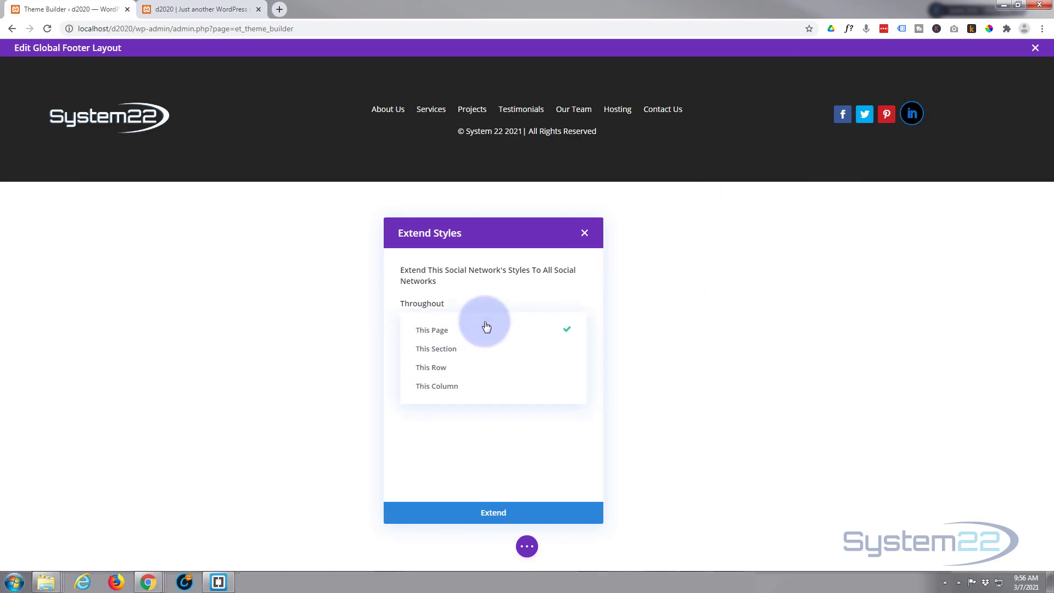
click(466, 387)
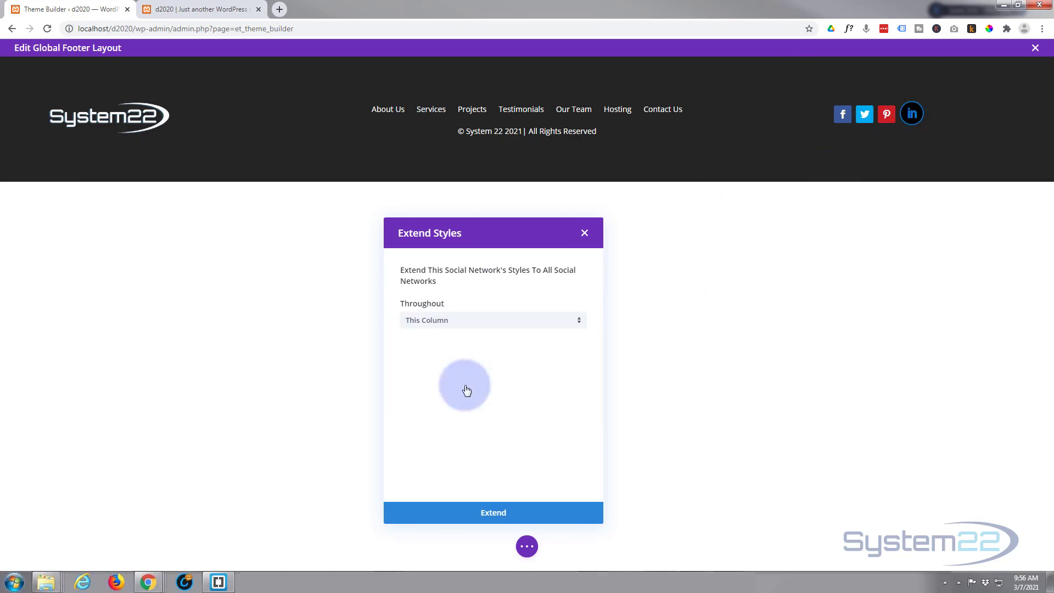
click(492, 518)
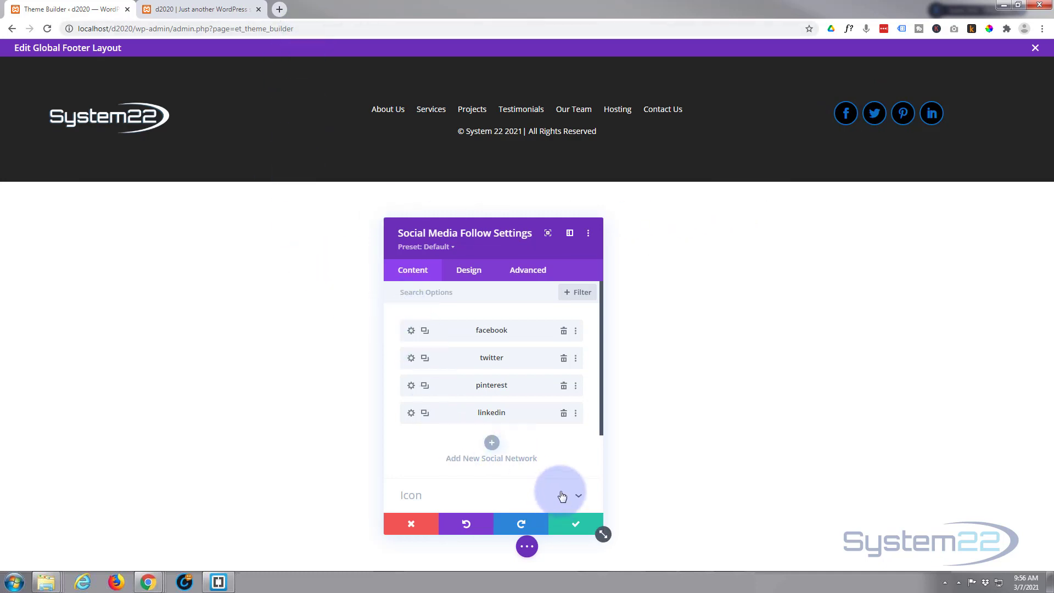
click(573, 529)
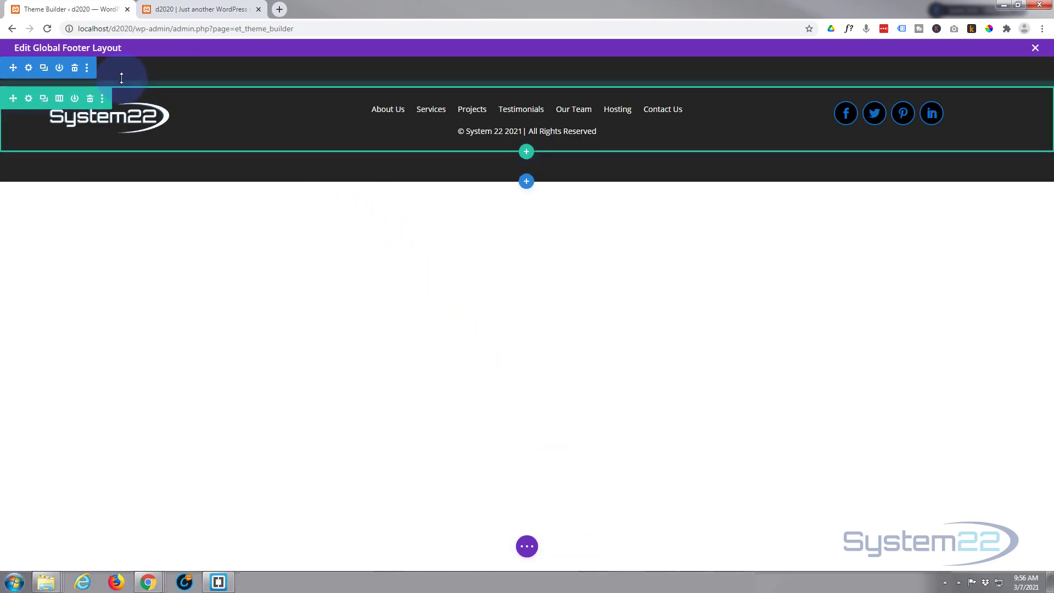
Set the footer section's linked top and bottom padding to 0px and save the section settings.
click(28, 69)
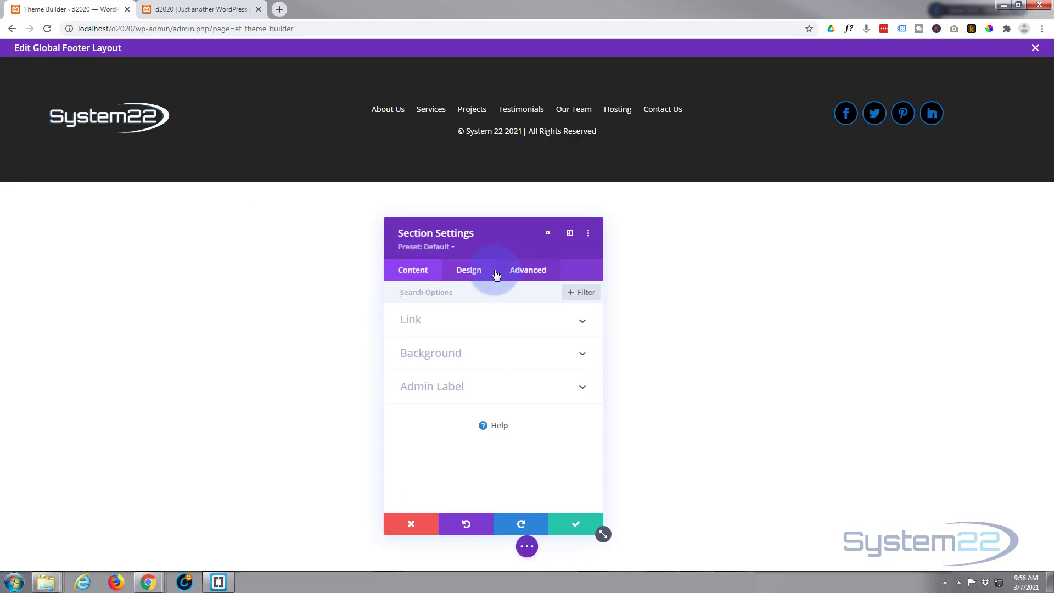
click(470, 271)
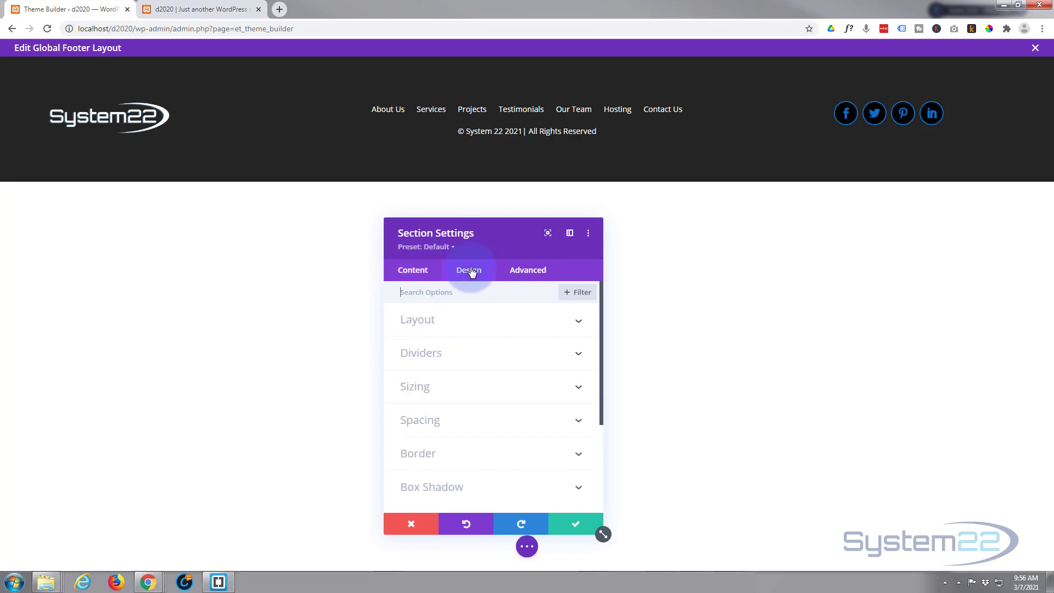
click(479, 428)
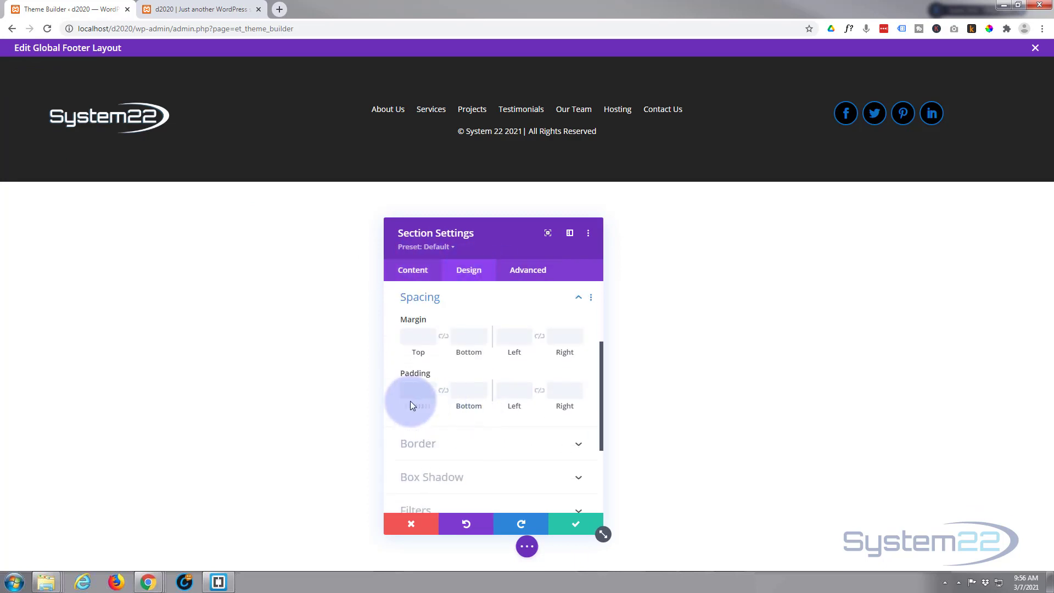
click(418, 389)
text(0)
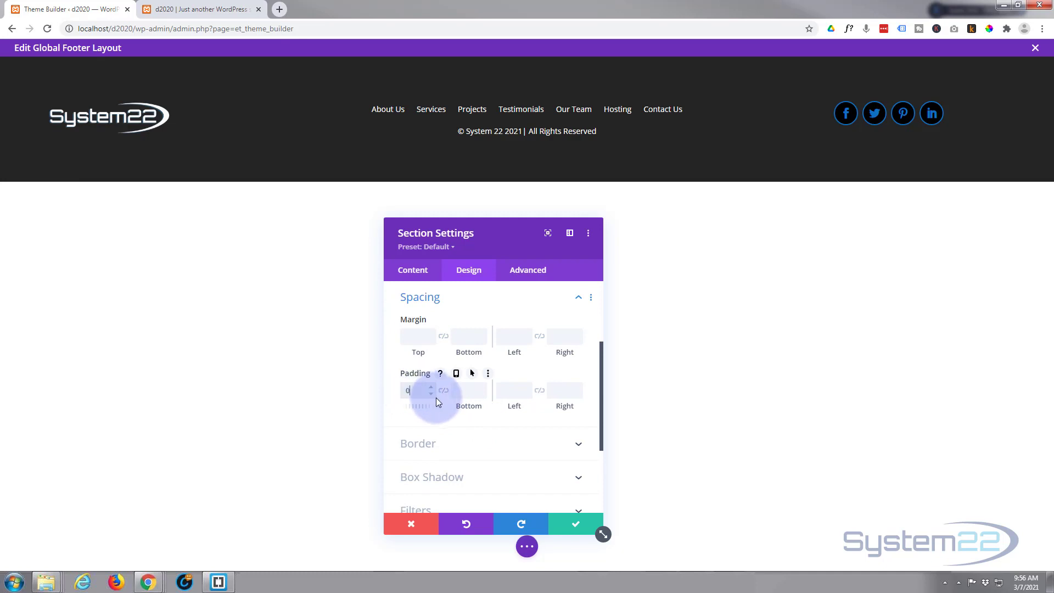
click(444, 394)
click(443, 392)
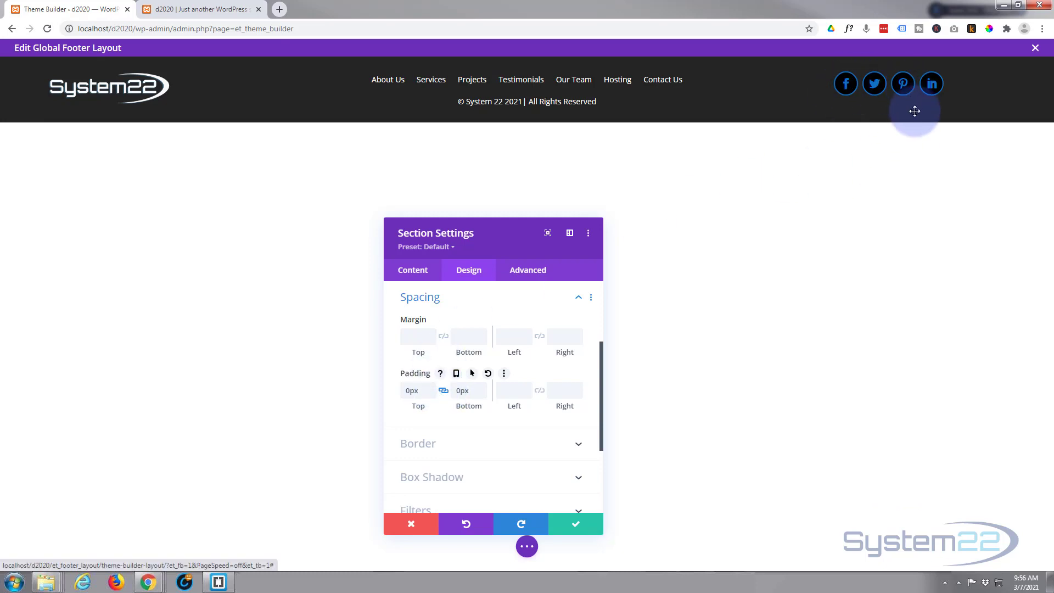
click(576, 529)
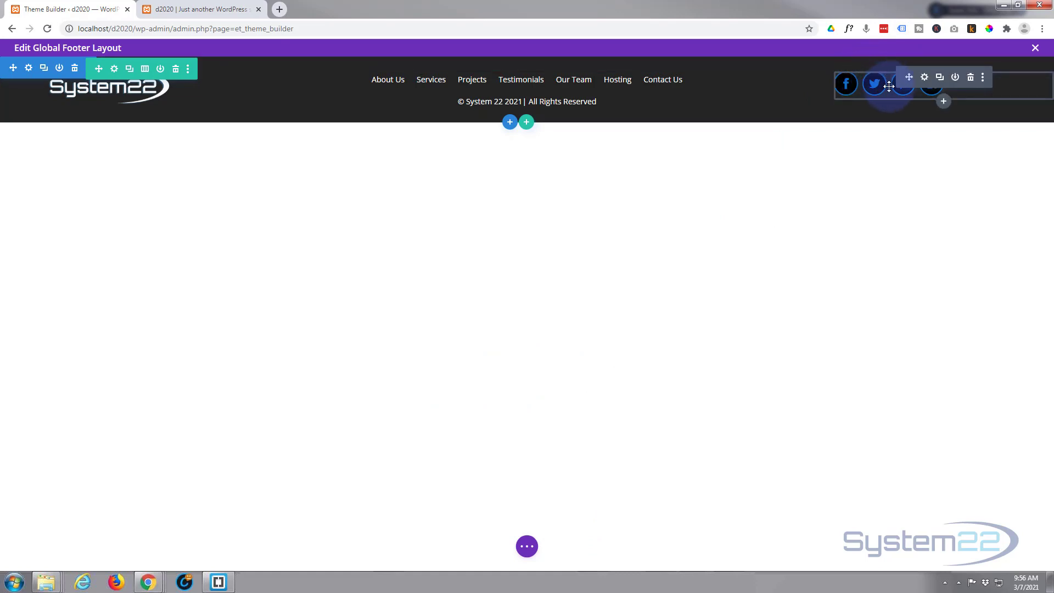
Set the top padding of the footer's Social Media Follow module to 10px, after trying 20px, and save the module.
click(925, 77)
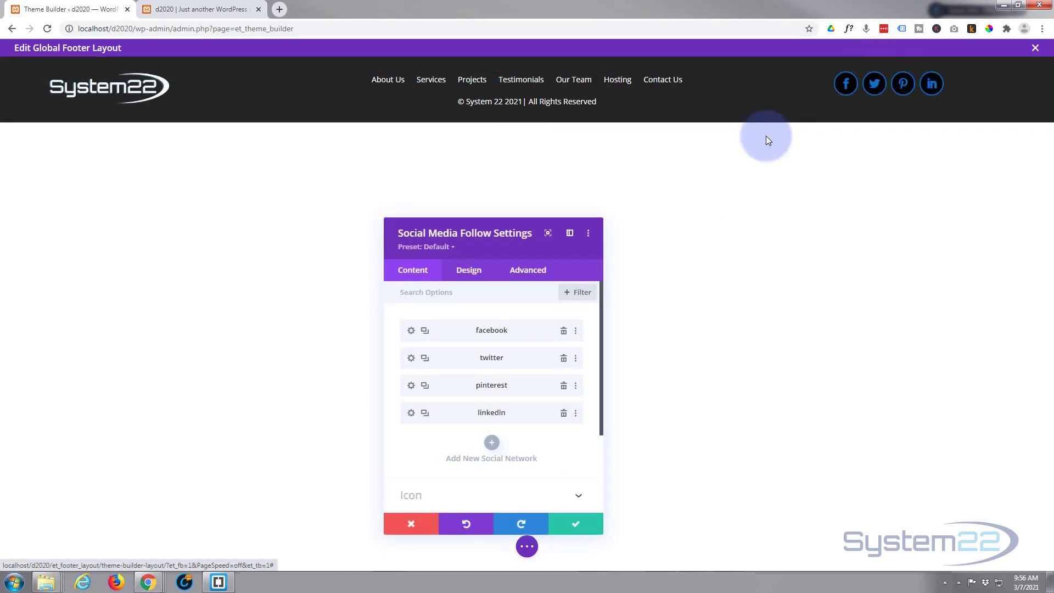
click(411, 280)
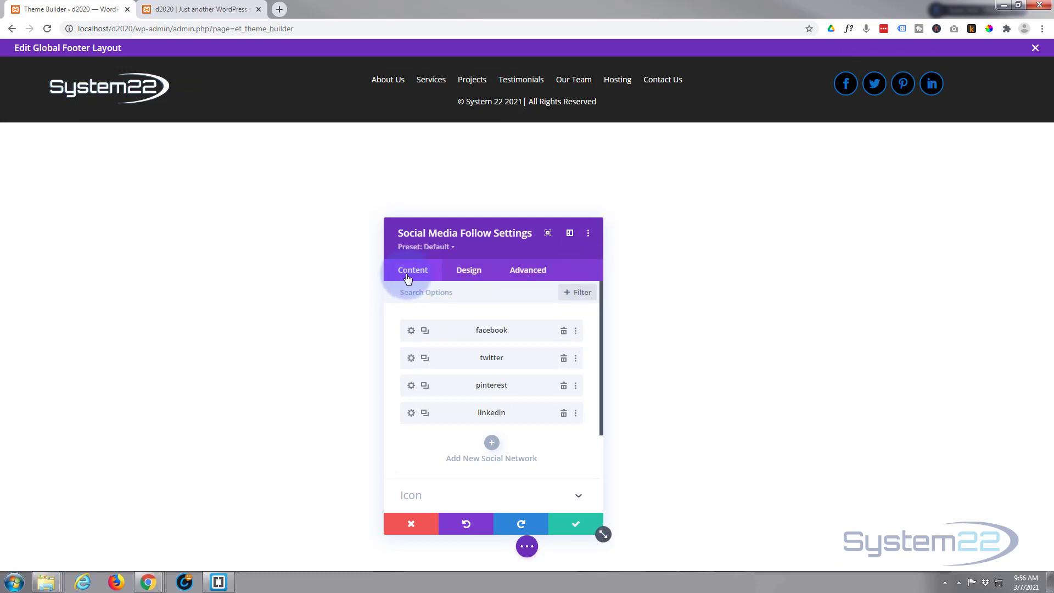
click(472, 275)
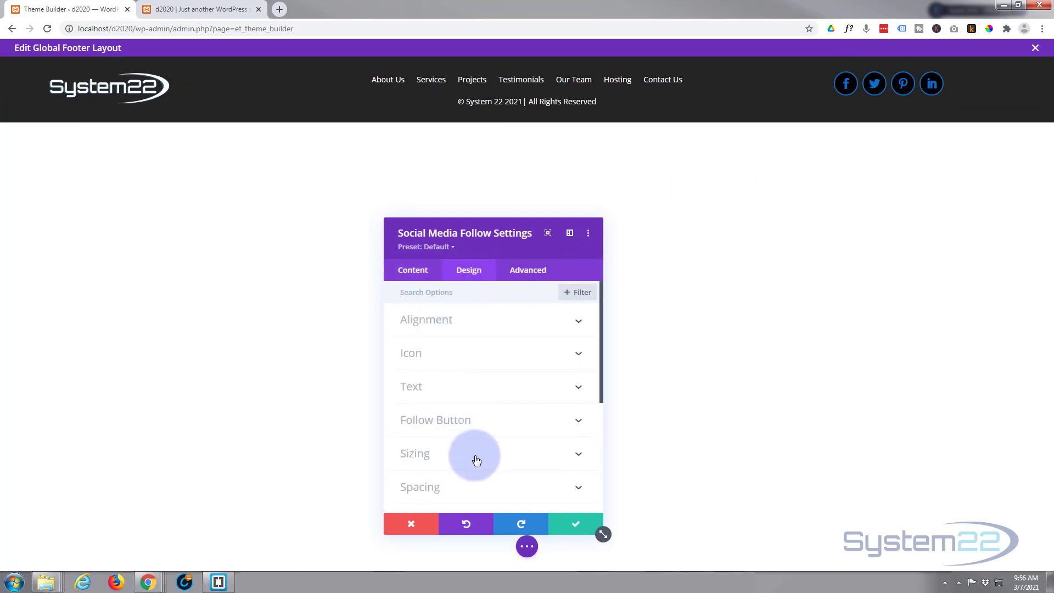
click(473, 485)
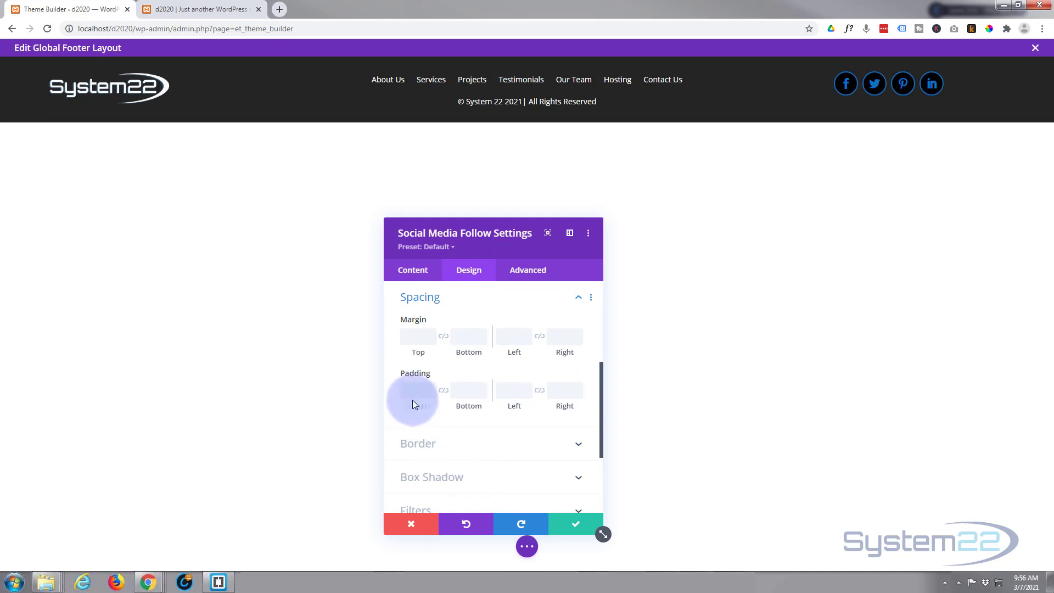
click(412, 391)
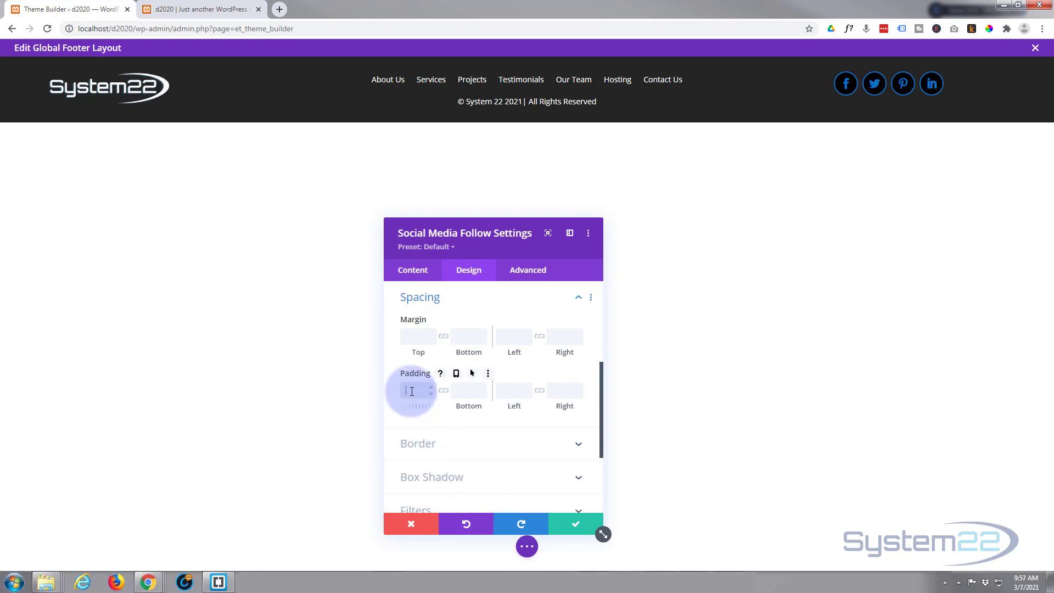
text(20px)
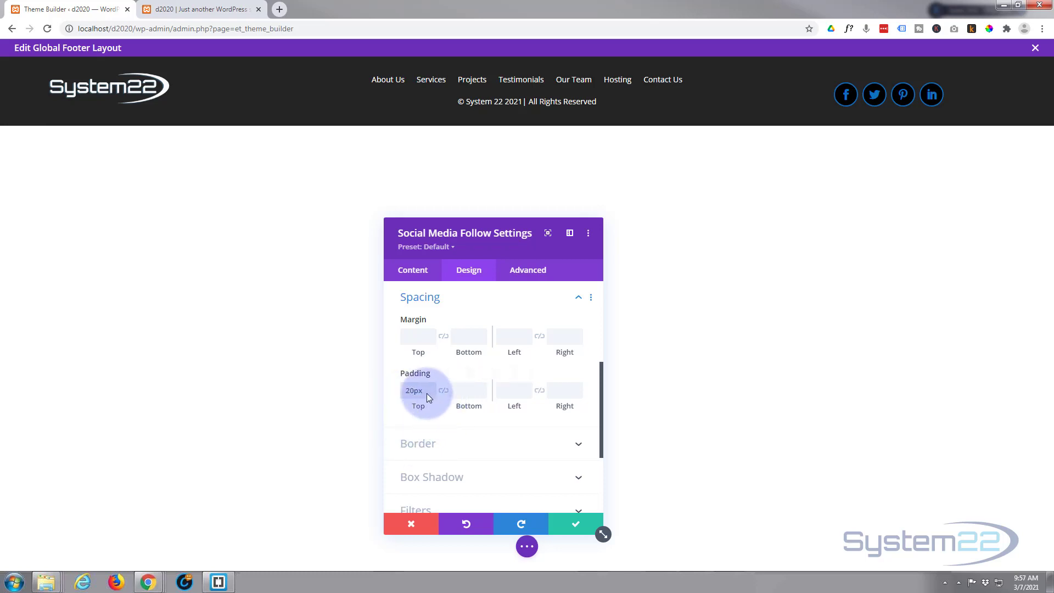
click(410, 391)
drag(410, 391, 413, 393)
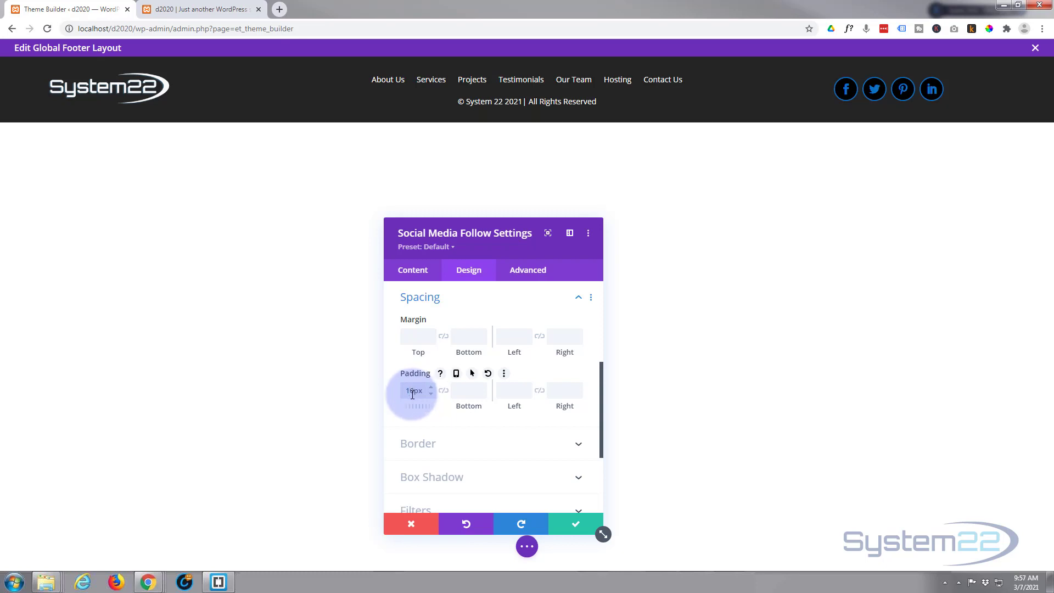
click(568, 528)
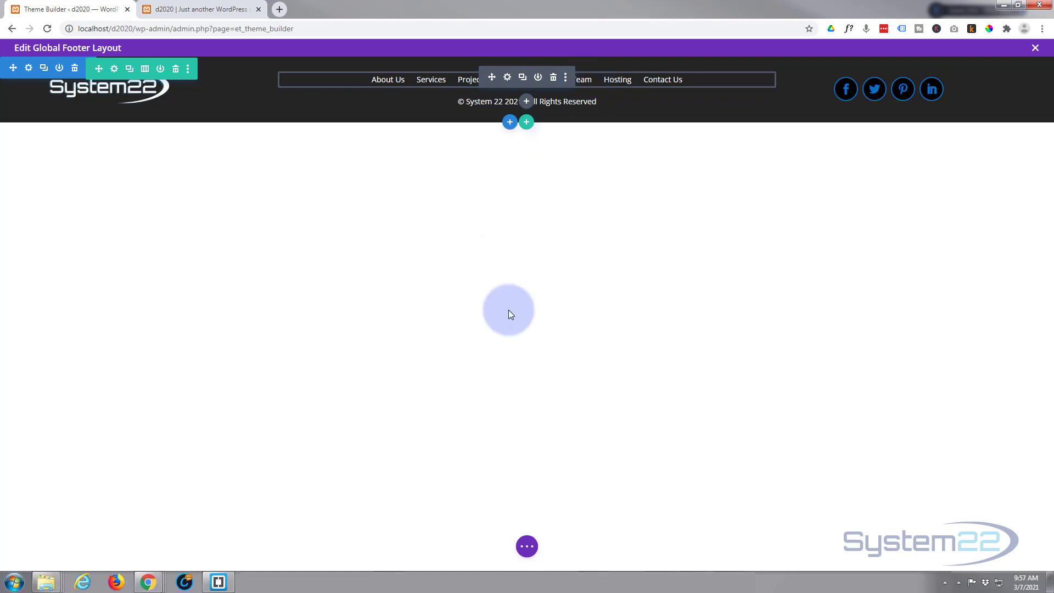
Save the global footer layout, close its editor and save the Theme Builder changes.
click(527, 547)
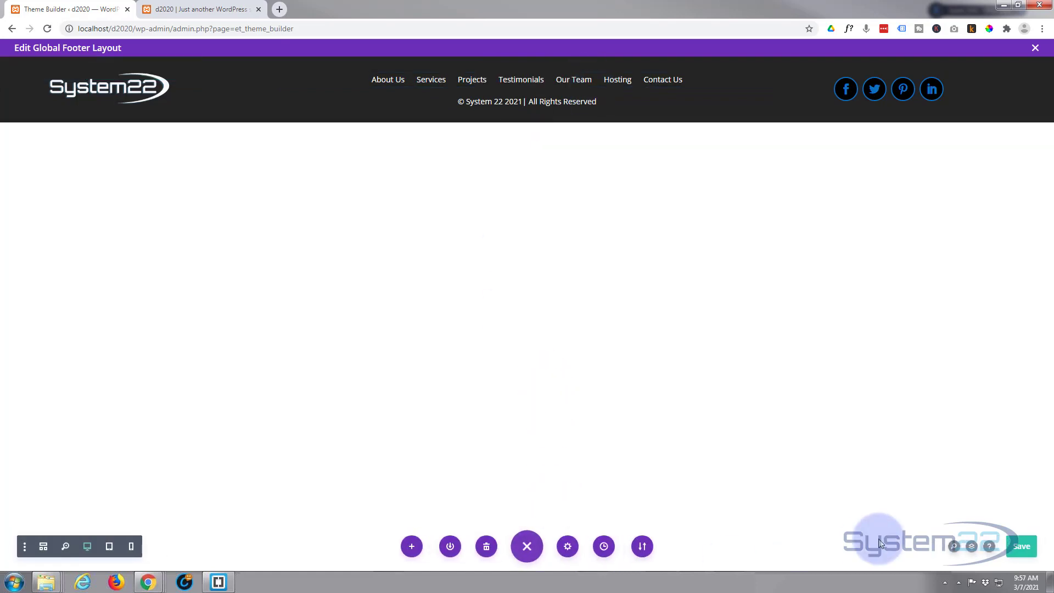
click(1024, 548)
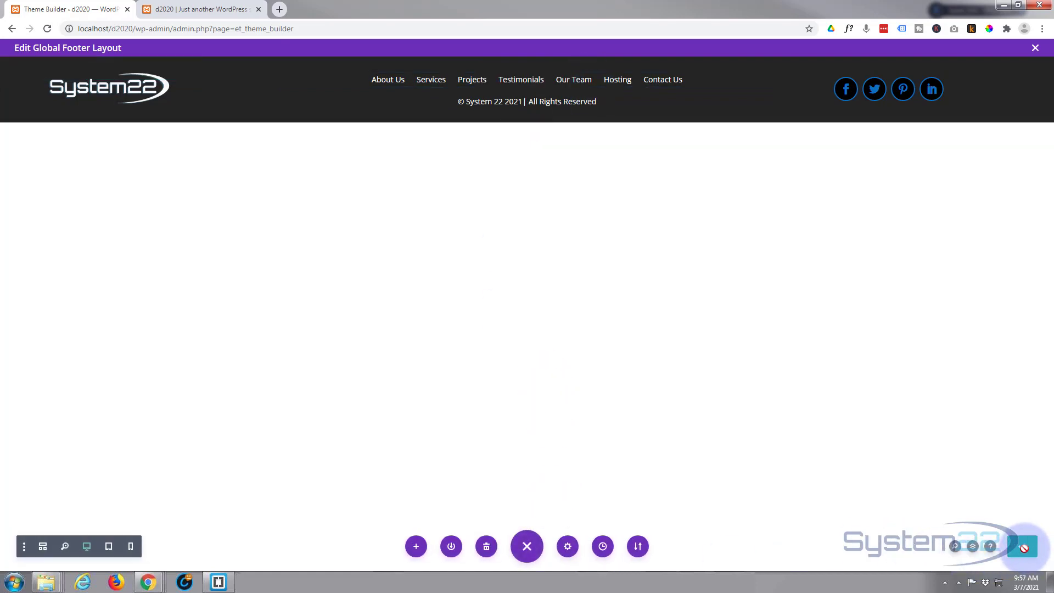
click(1037, 48)
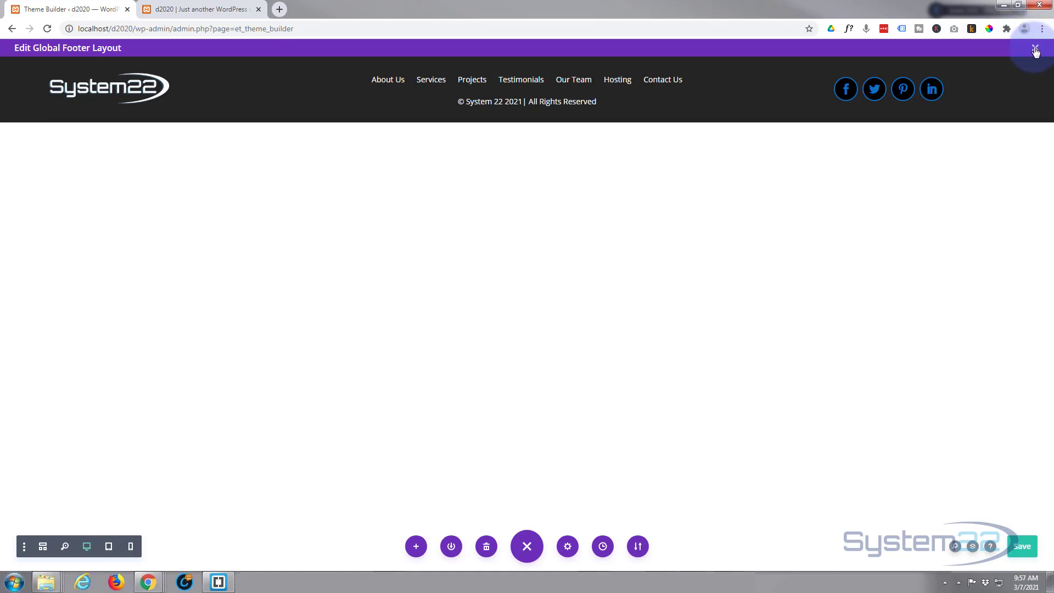
click(132, 81)
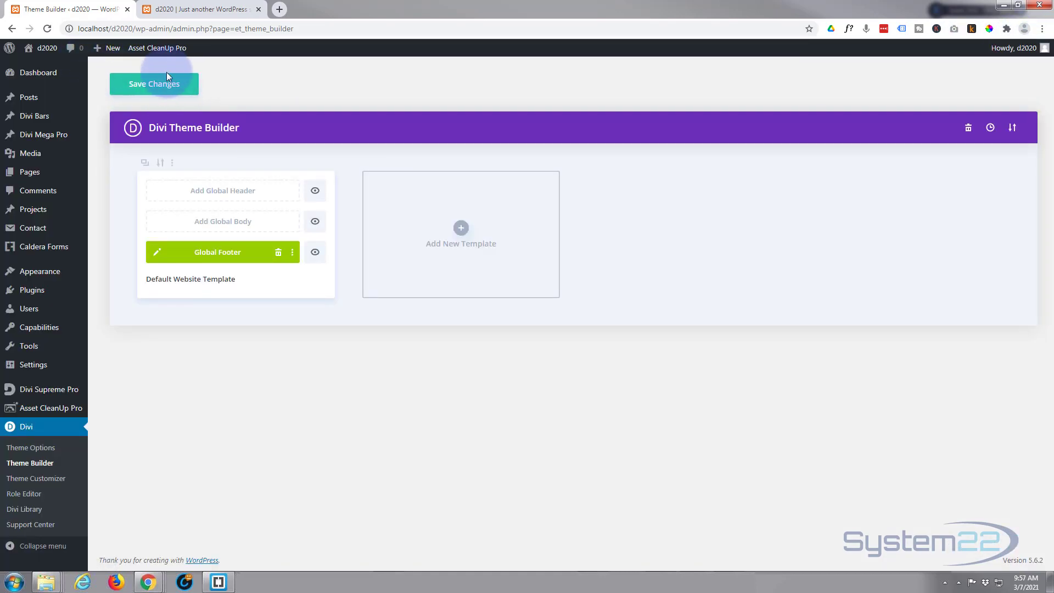
click(154, 86)
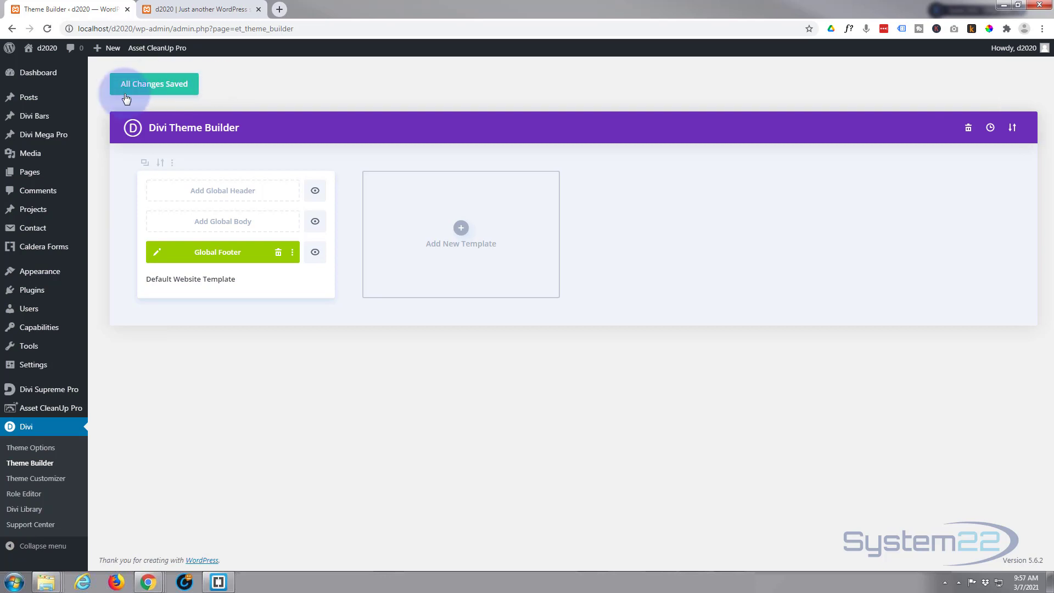
Create a new WordPress navigation menu named "footer".
mouse_move(46, 273)
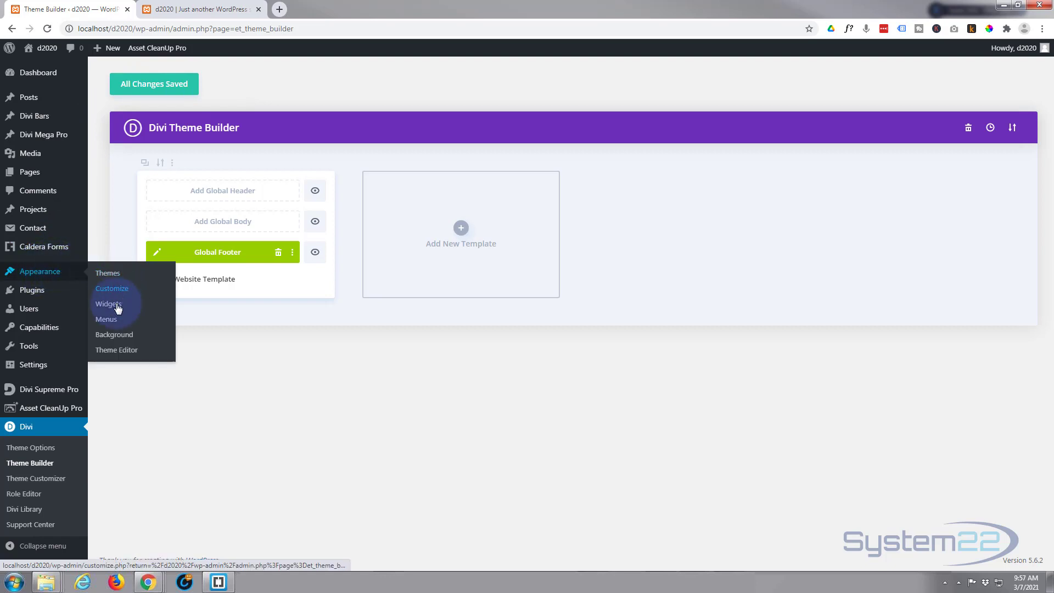
click(107, 320)
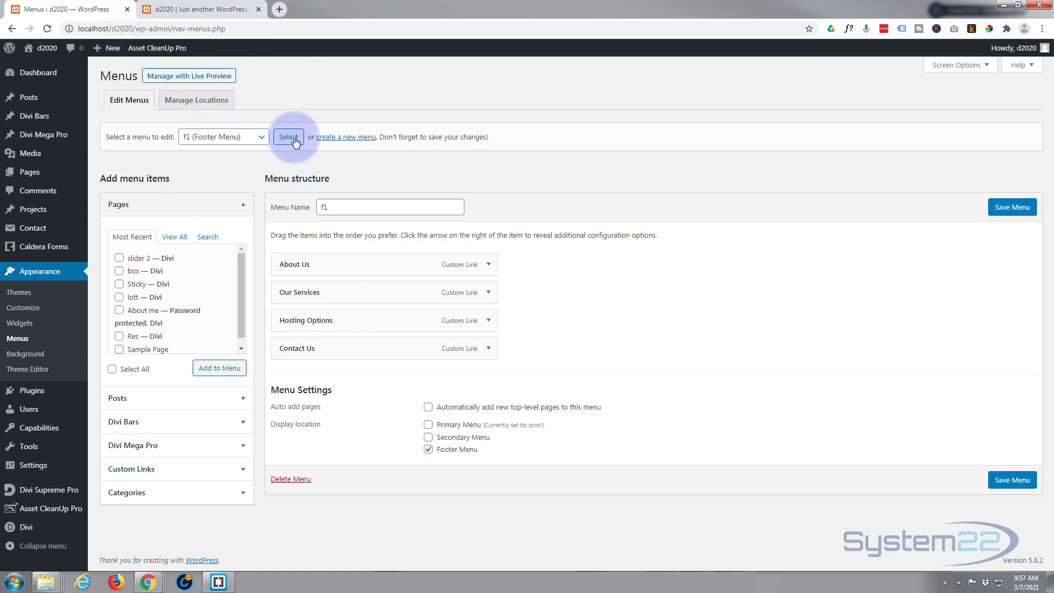
click(330, 139)
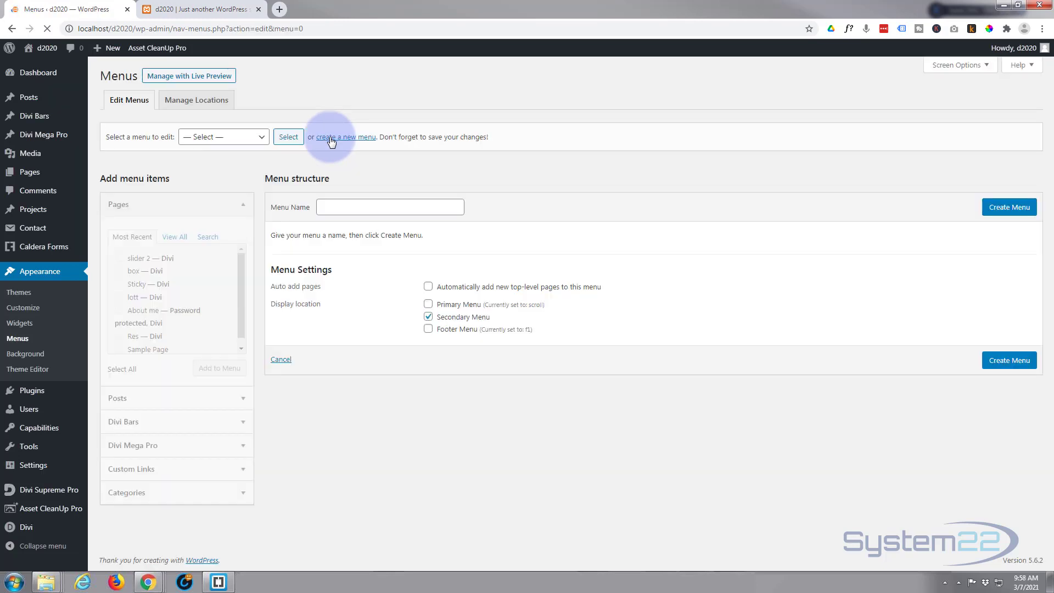
click(334, 206)
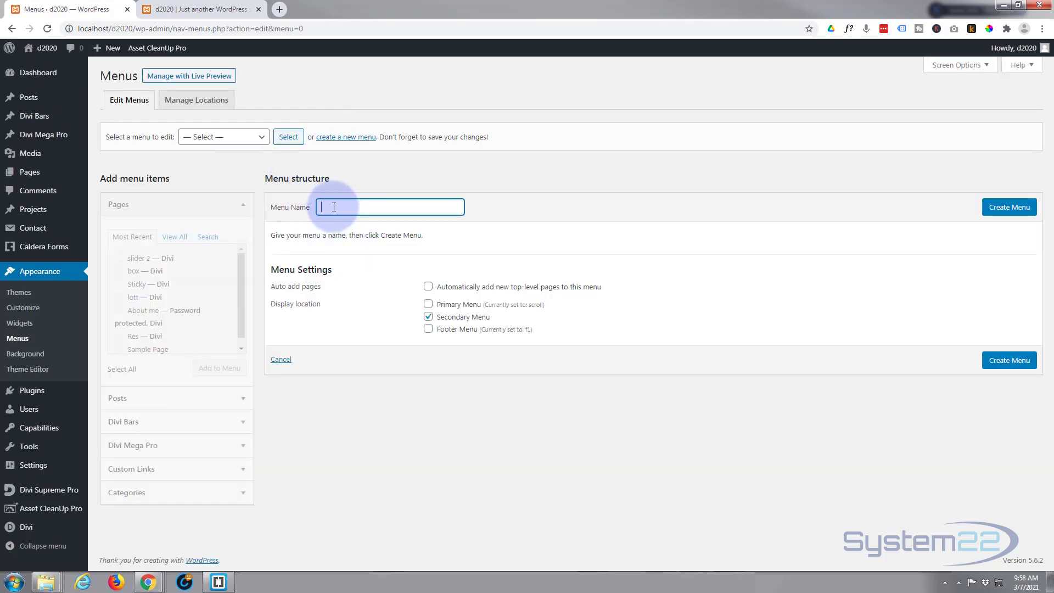
text(footer)
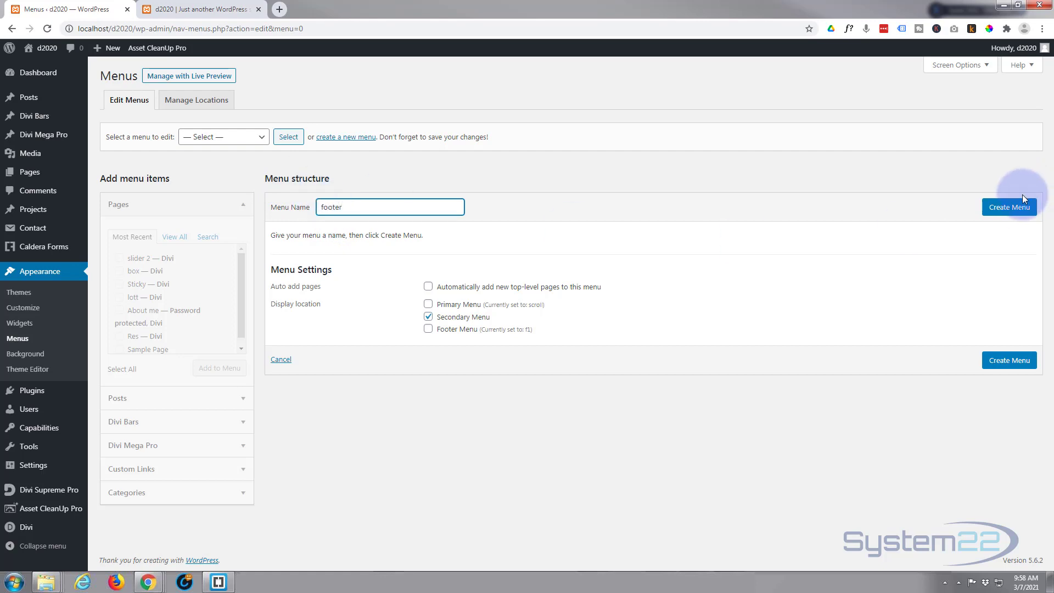
click(1012, 209)
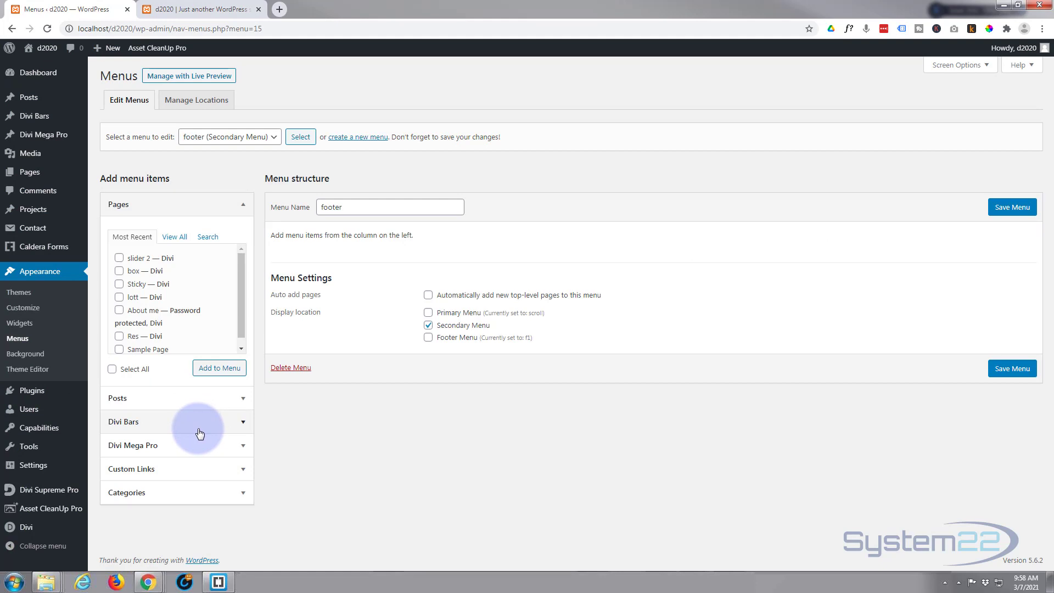
Add a custom link to the footer menu with the URL #about and the link text "About Us".
click(187, 468)
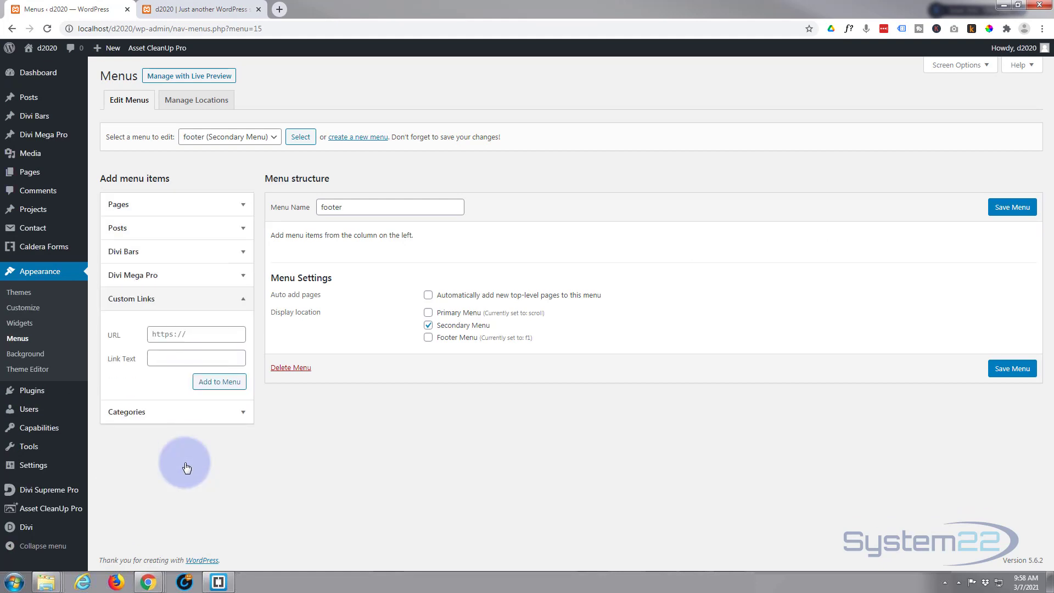
click(199, 334)
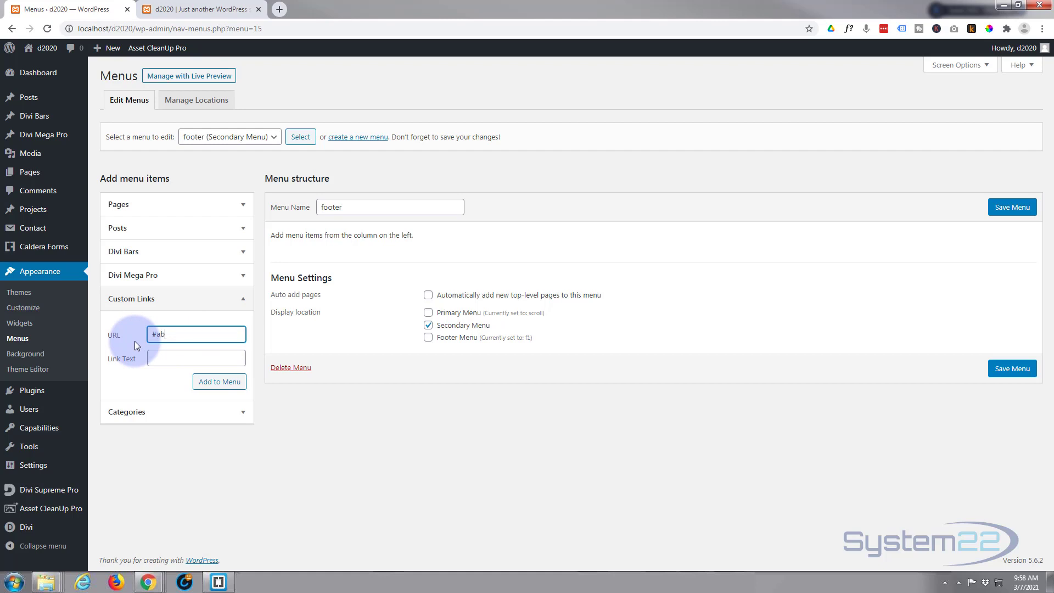
text(out)
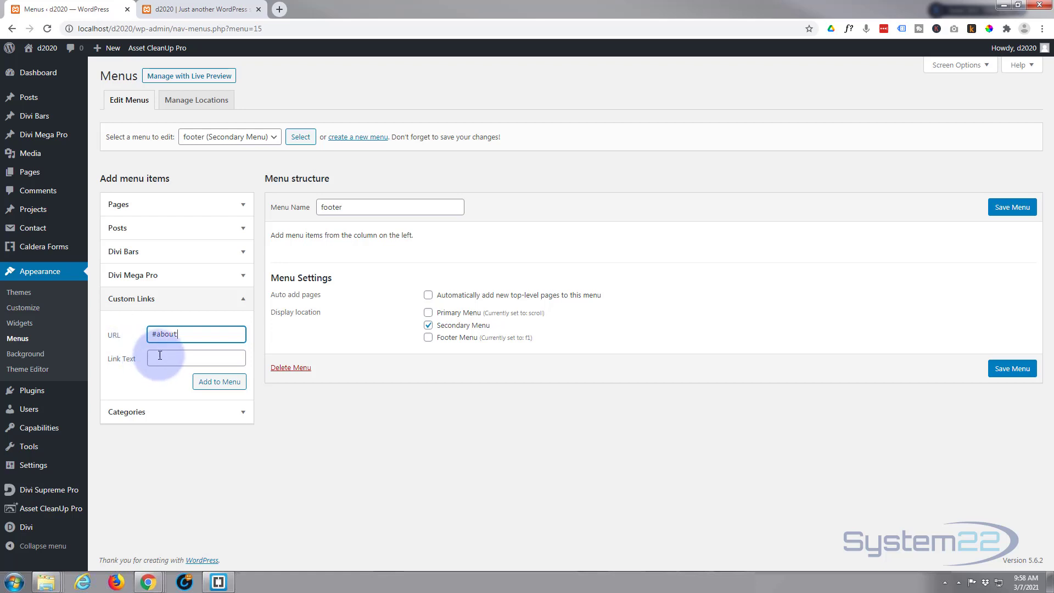
right_click(157, 357)
click(157, 355)
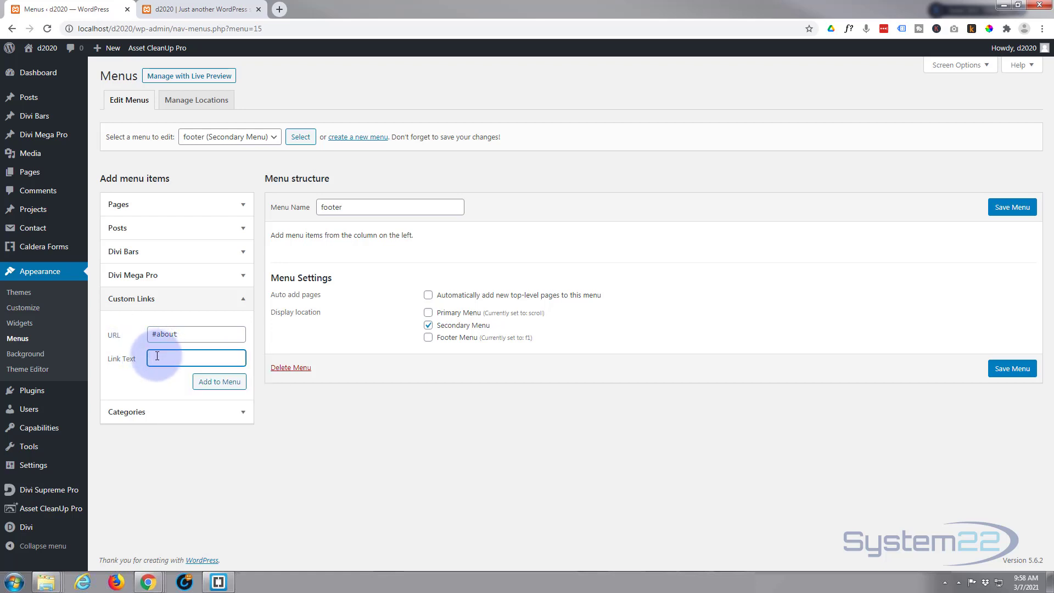
text(Ab)
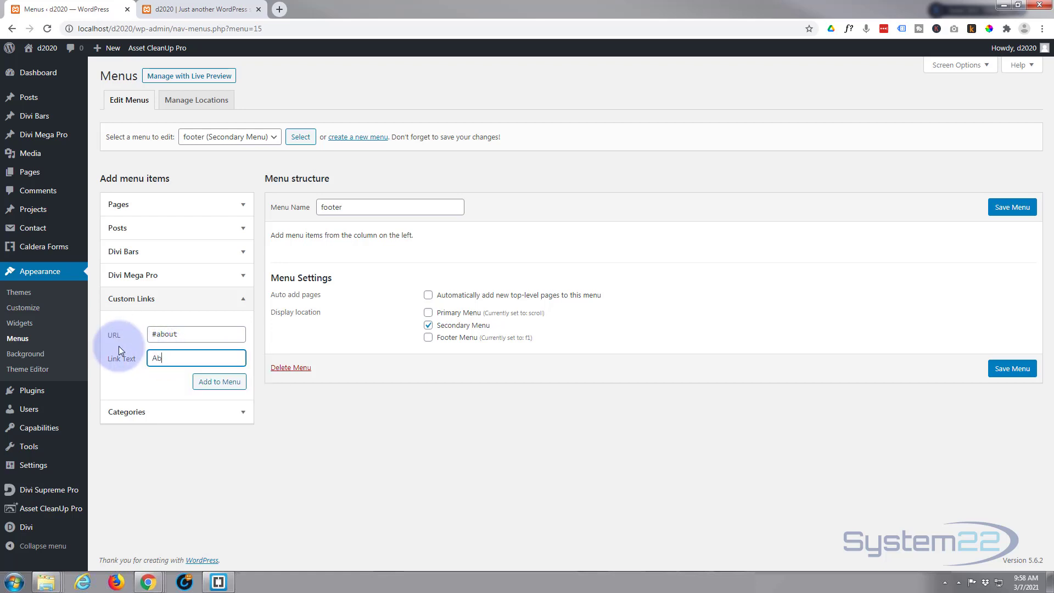
text(out Us)
click(230, 387)
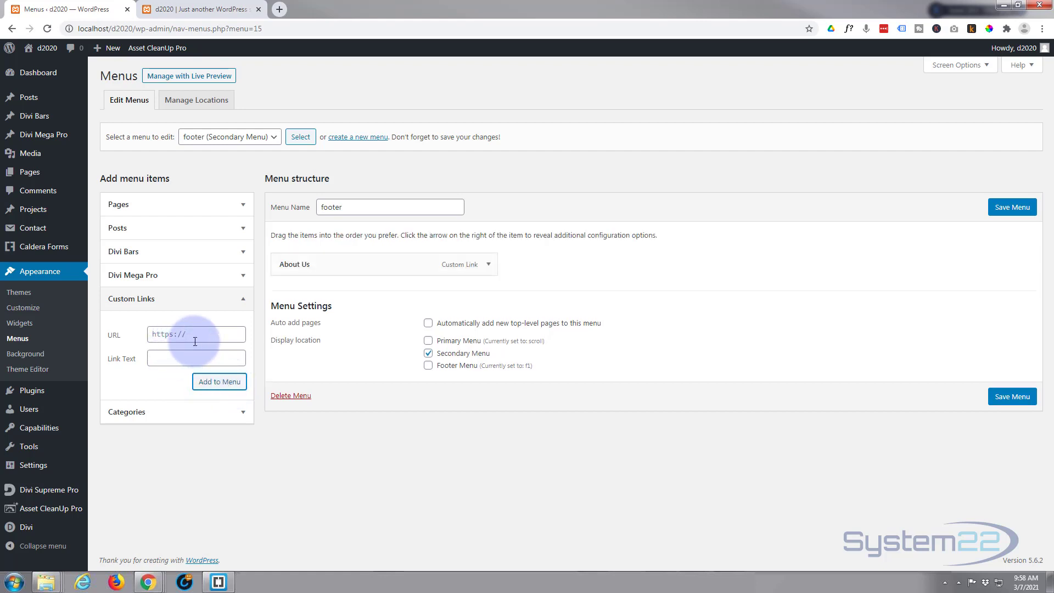
Add a custom link with the URL #services and the link text "Our Services" to the footer menu.
click(154, 333)
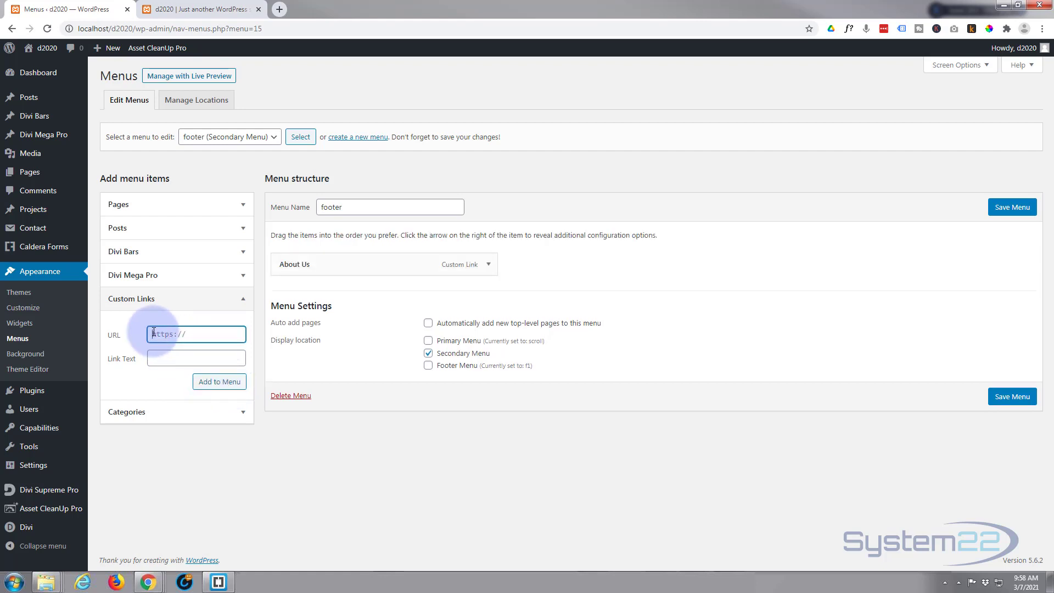
text(#services)
click(166, 361)
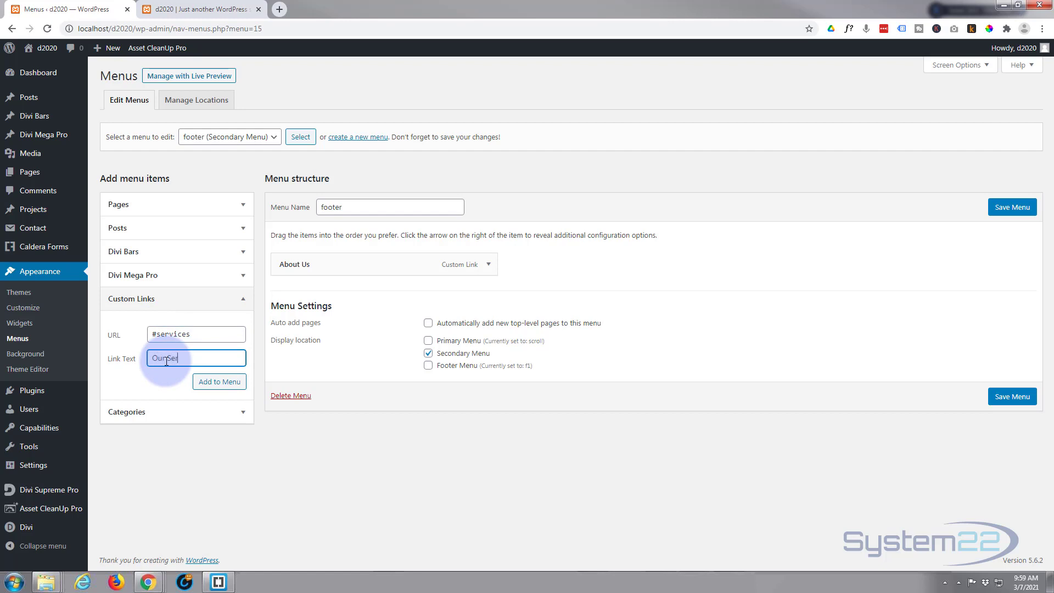
text(Our Services)
click(219, 381)
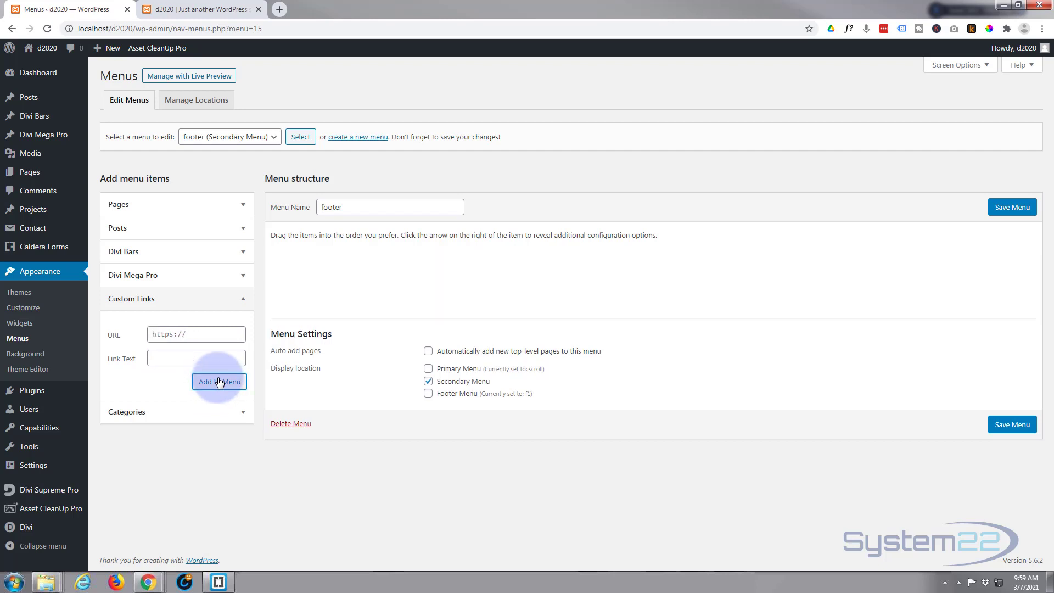
Add a custom link with the URL #price and the link text "Hosting Options" to the footer menu.
click(158, 336)
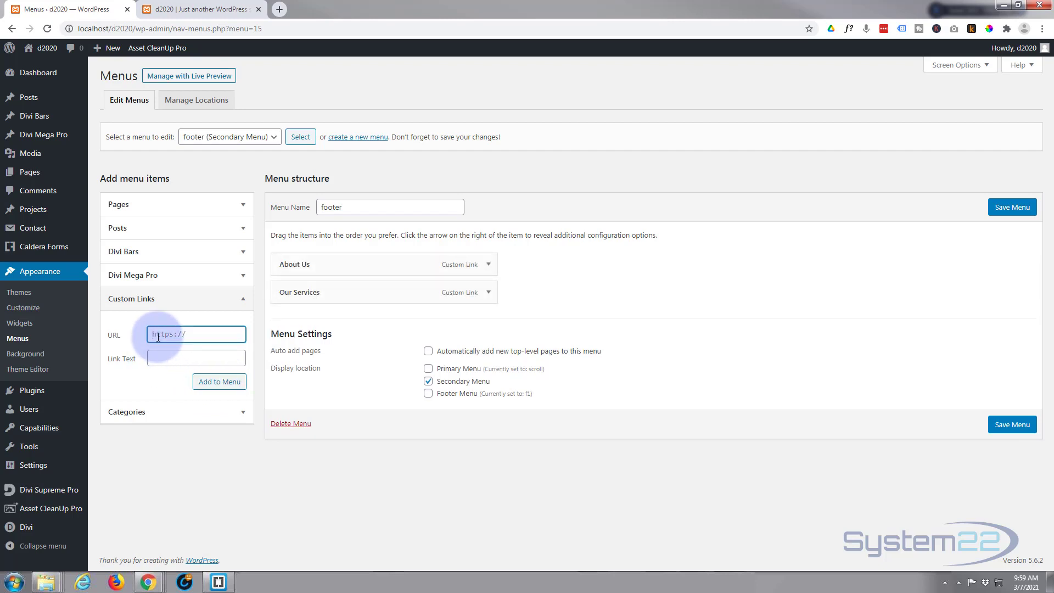
text(#)
text(price)
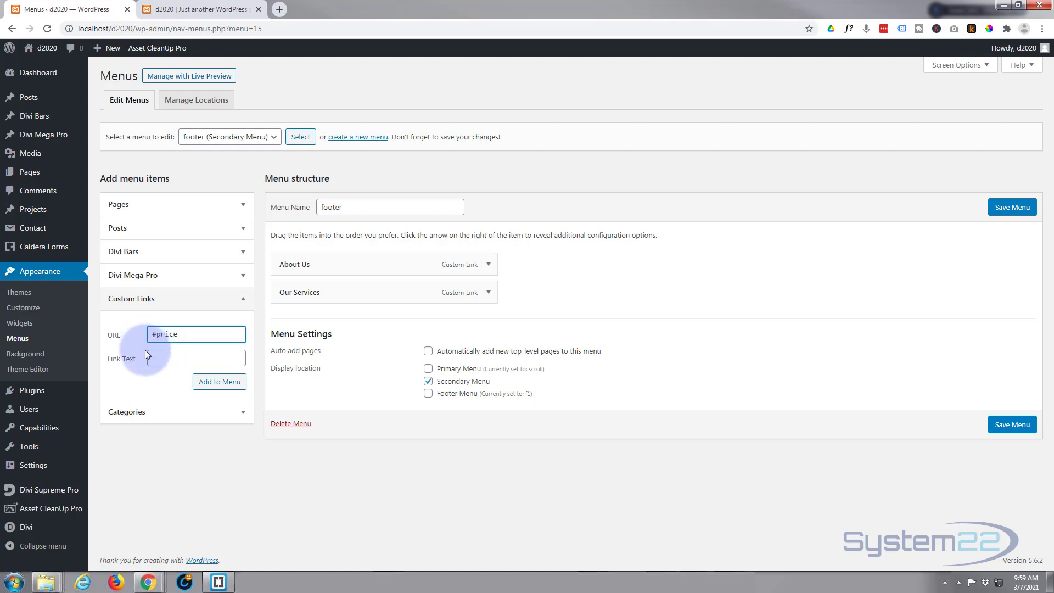
click(156, 357)
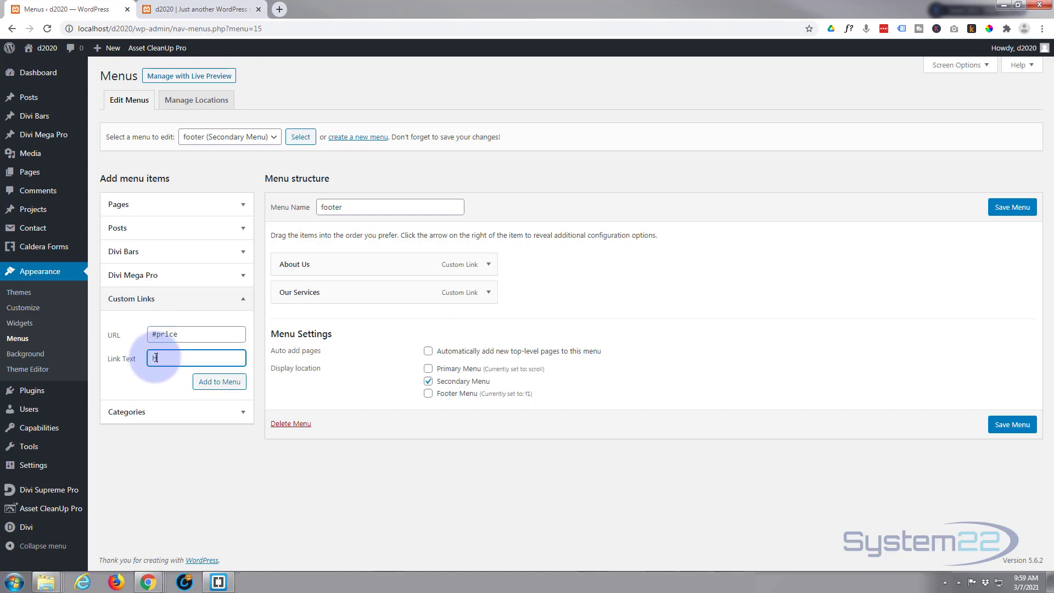
text(Hosting Options)
click(214, 383)
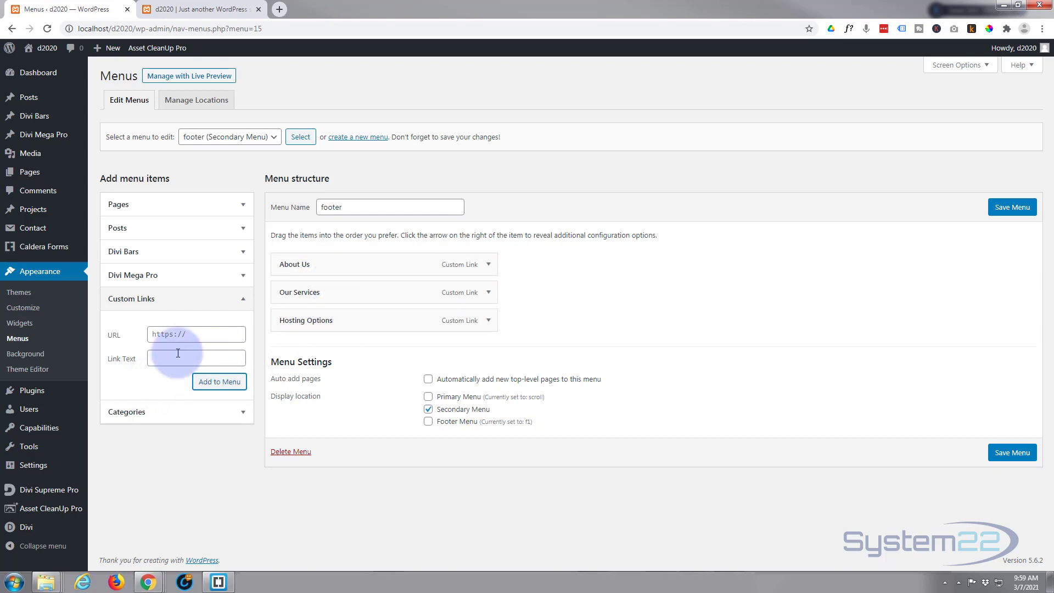
Add a custom link with the URL #contact and the link text "Contact Us" to the footer menu.
click(173, 332)
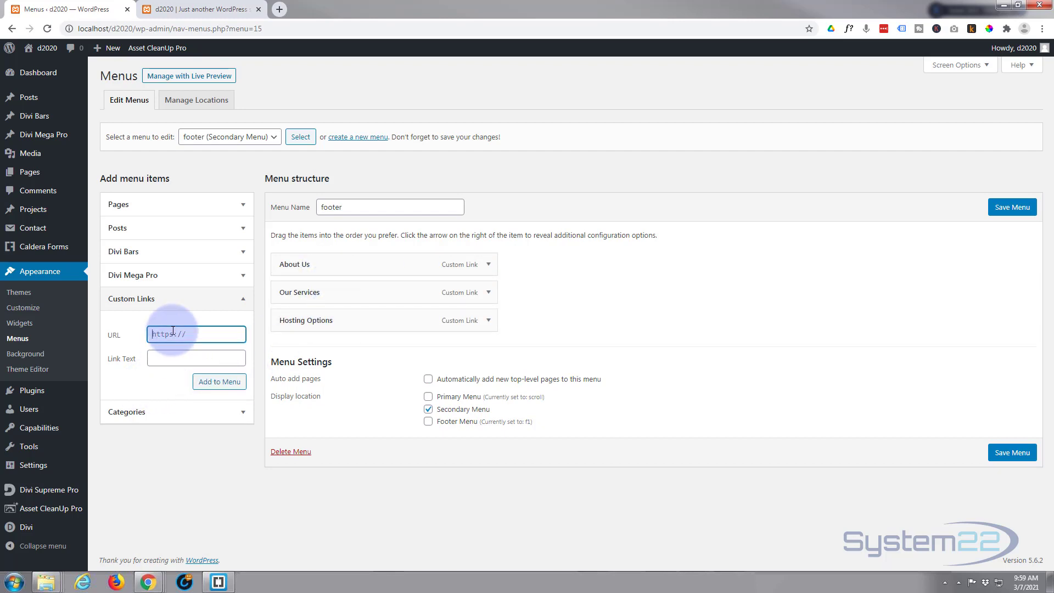
text(#contact)
click(165, 357)
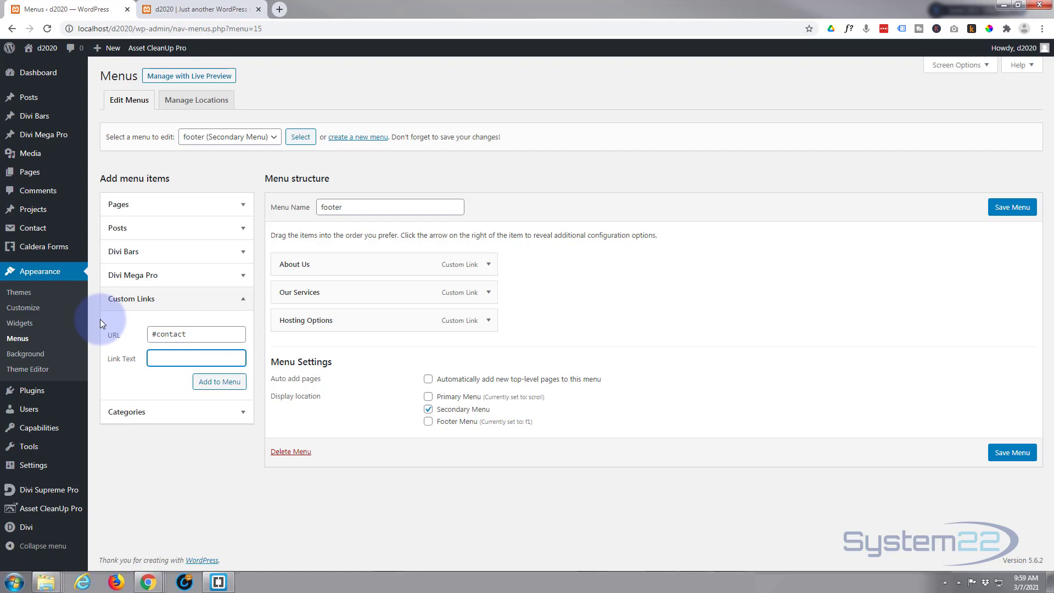
text(Contact Us)
click(222, 383)
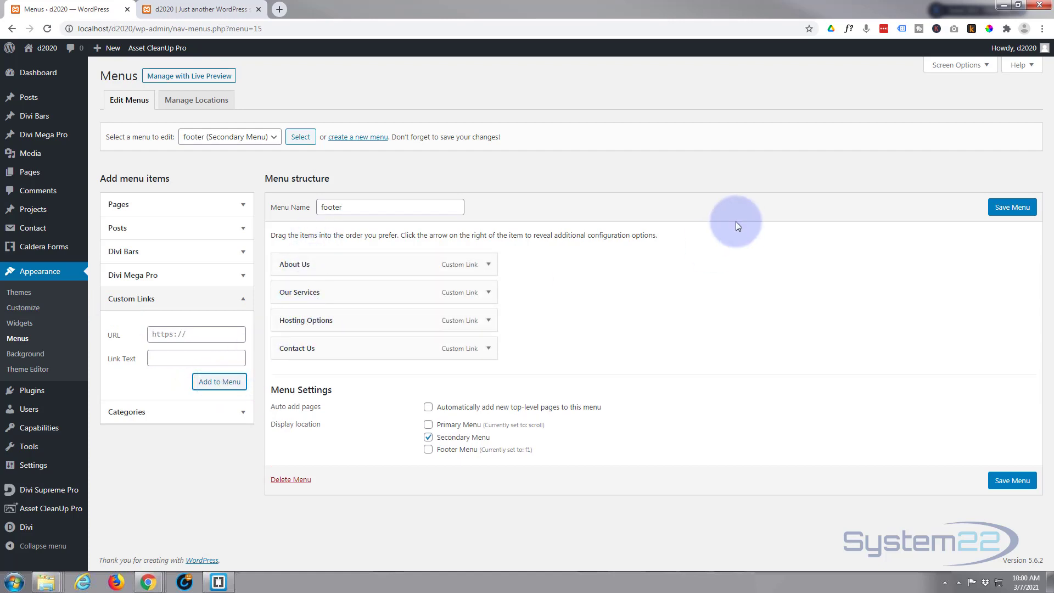
Save the footer menu, then unassign it from the Secondary Menu location and assign it to the Footer Menu location, saving the changes.
click(1005, 210)
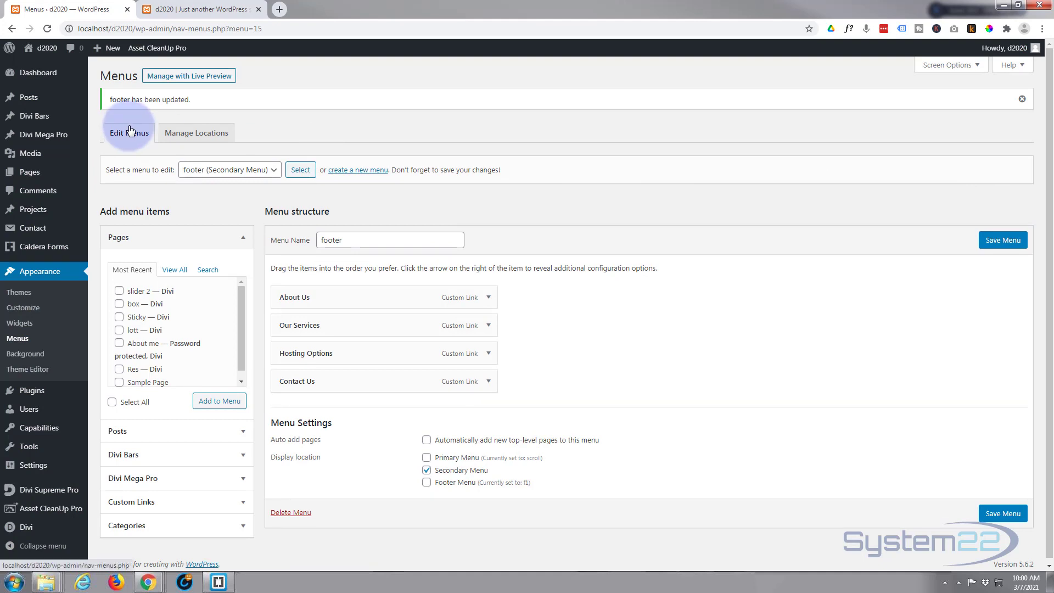
click(211, 135)
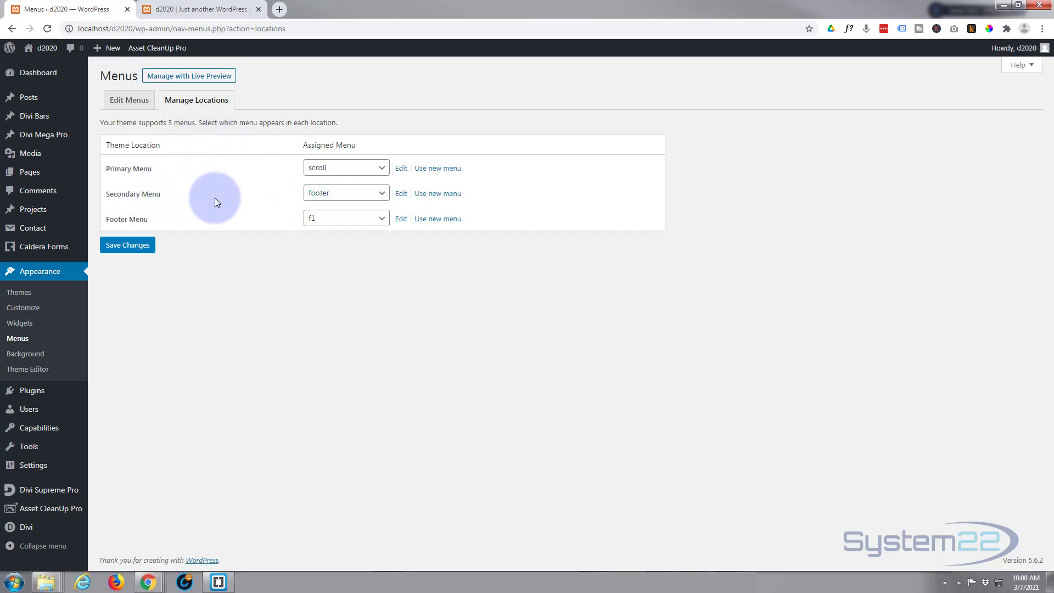
click(374, 192)
click(371, 207)
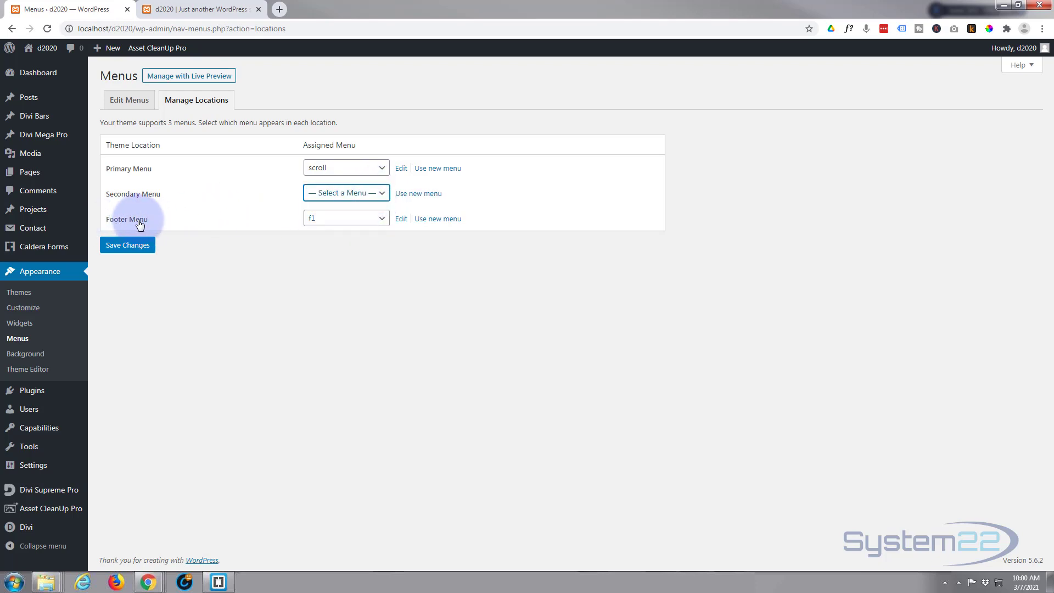
click(380, 218)
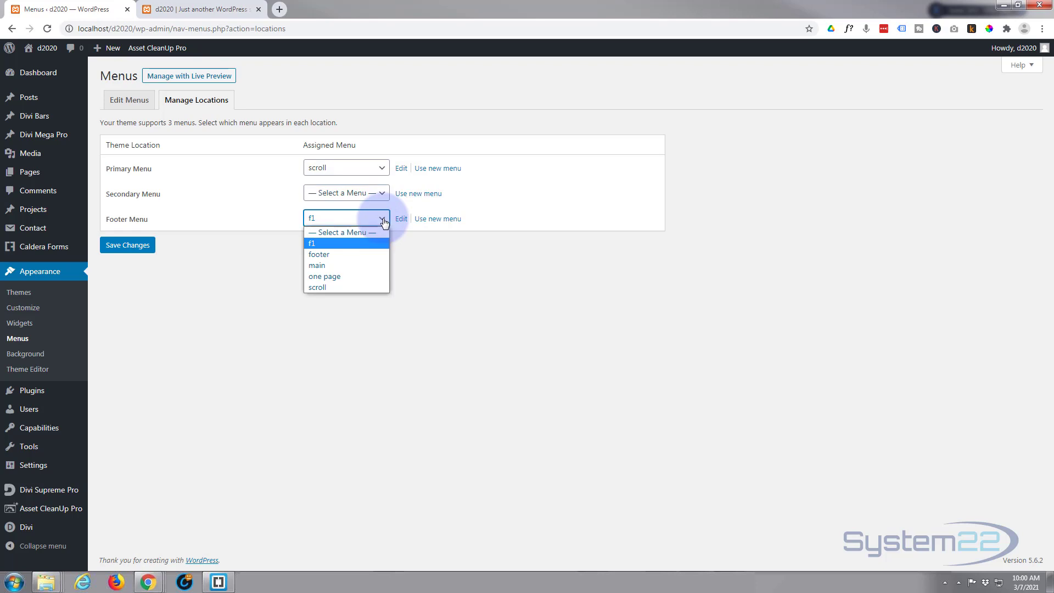
click(339, 255)
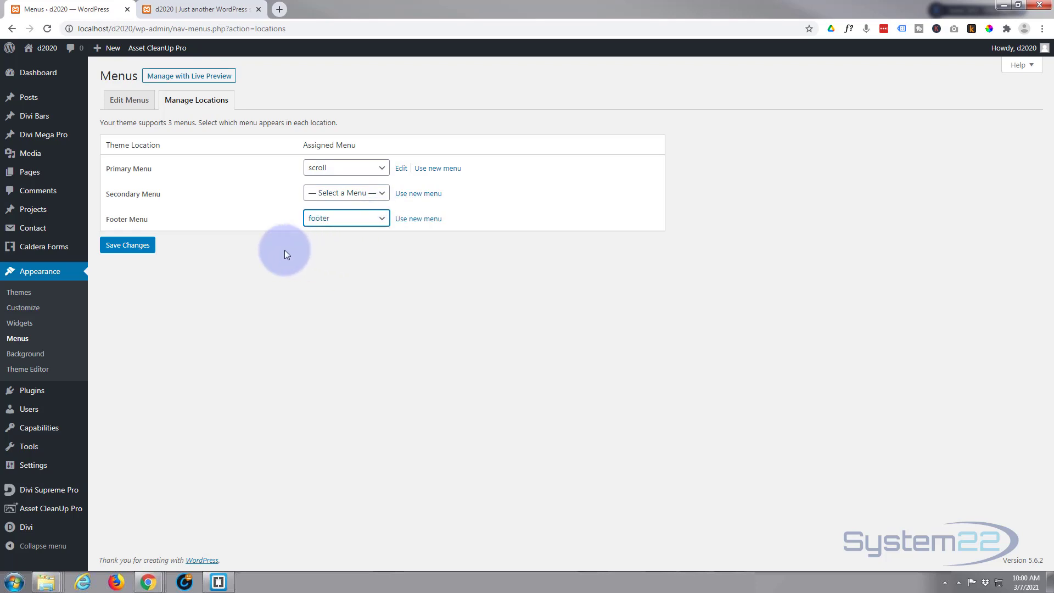
click(122, 246)
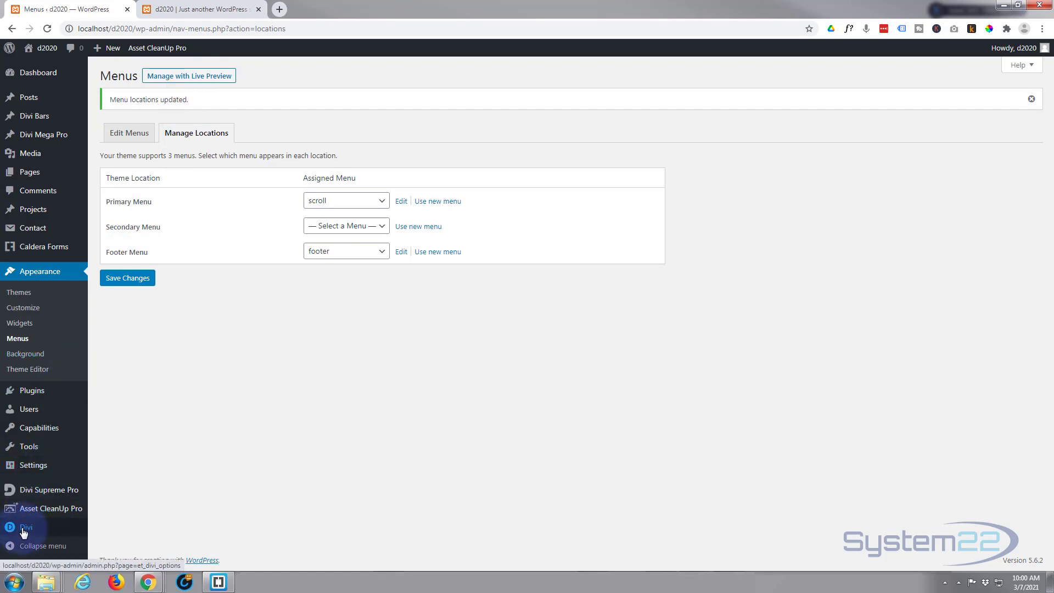
Open the Global Footer layout in the Divi Theme Builder and set its menu module to use the "footer" menu.
mouse_move(23, 533)
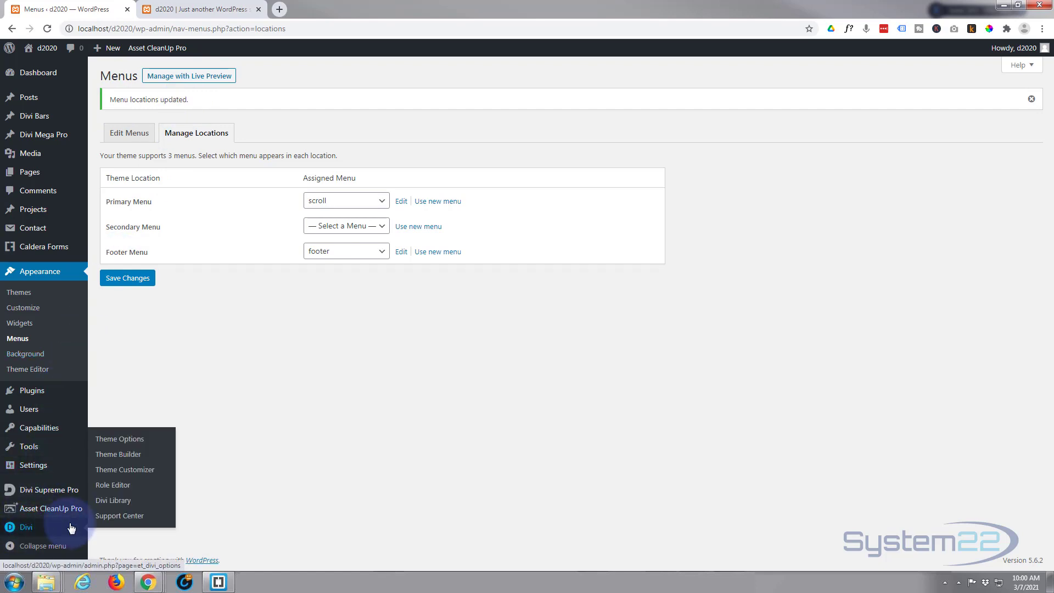
click(120, 459)
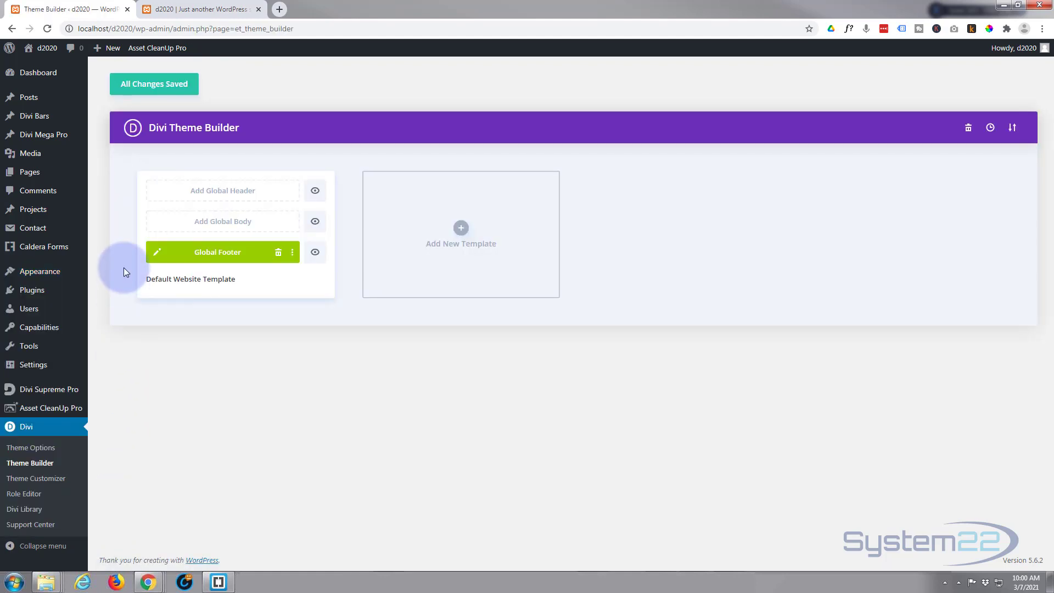
click(157, 252)
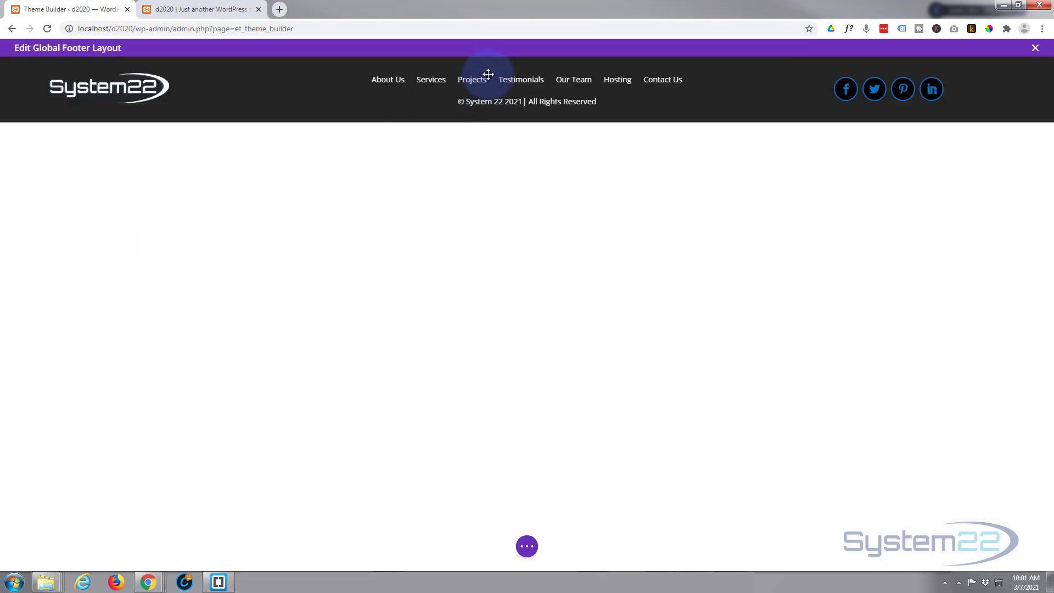
mouse_move(488, 80)
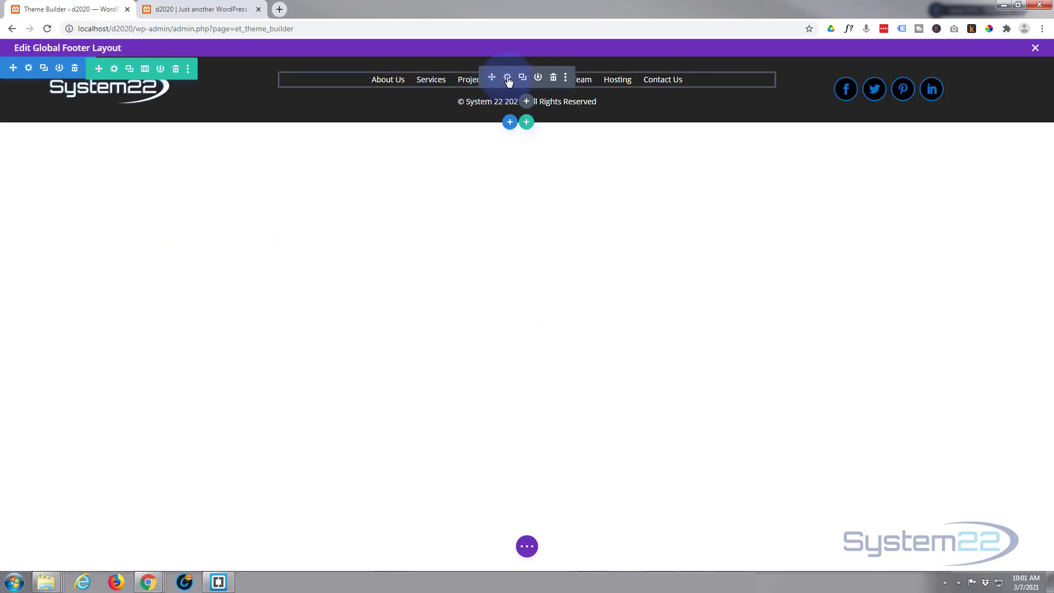
click(507, 78)
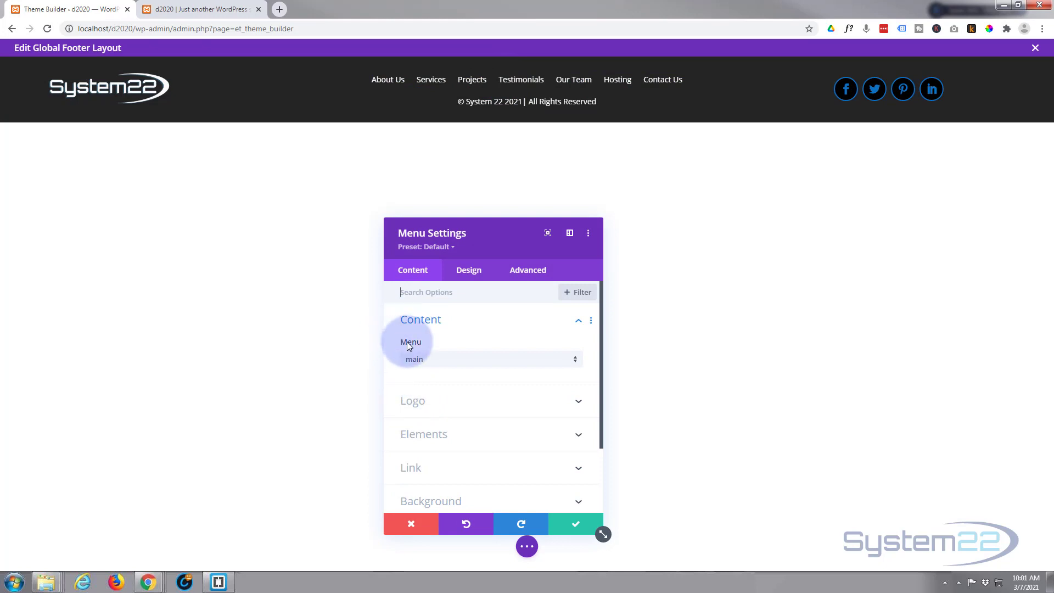
click(507, 361)
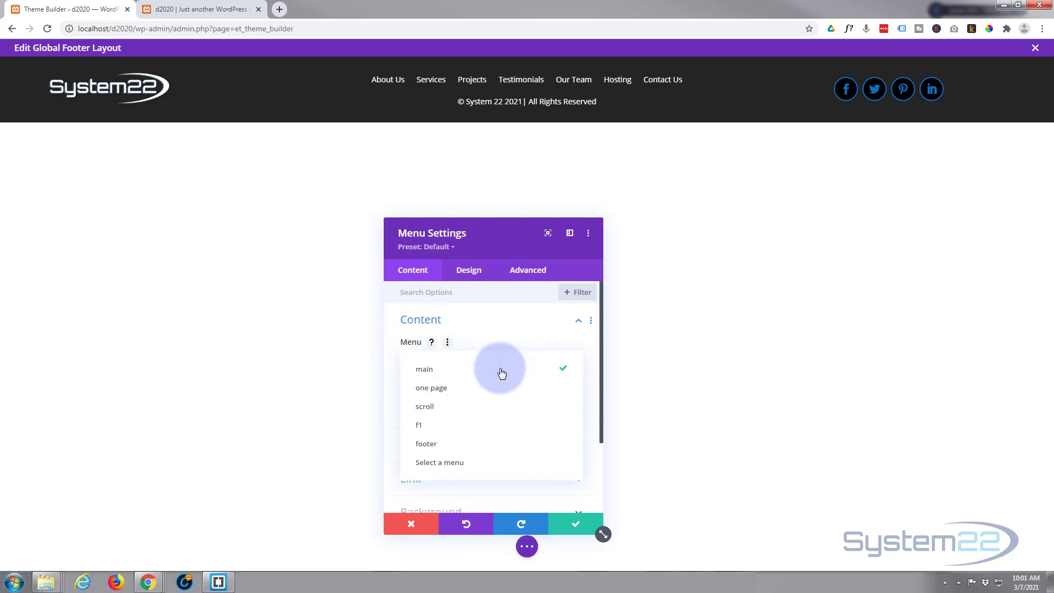
click(440, 452)
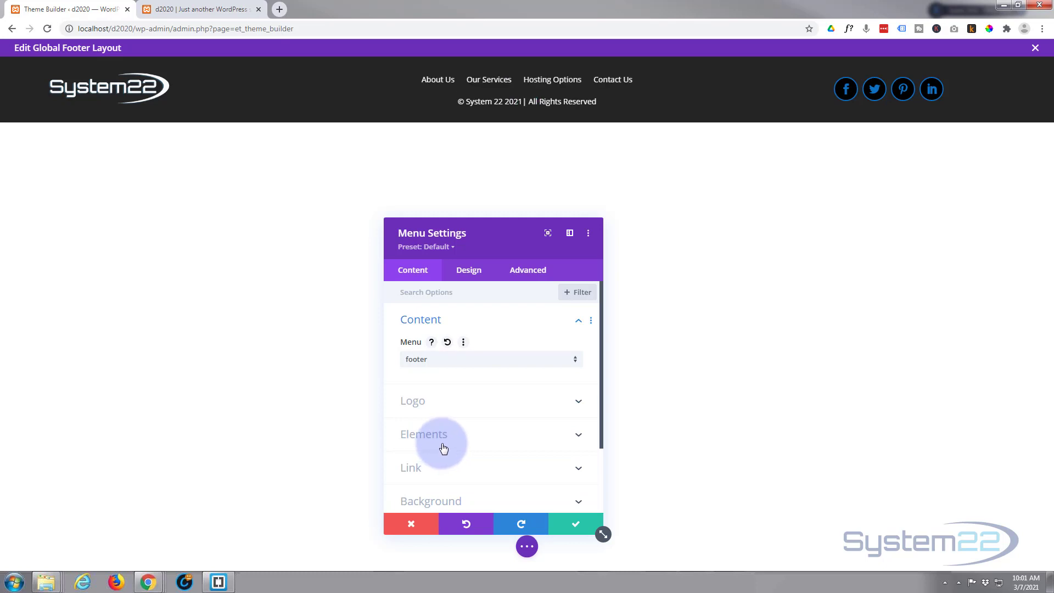
click(572, 525)
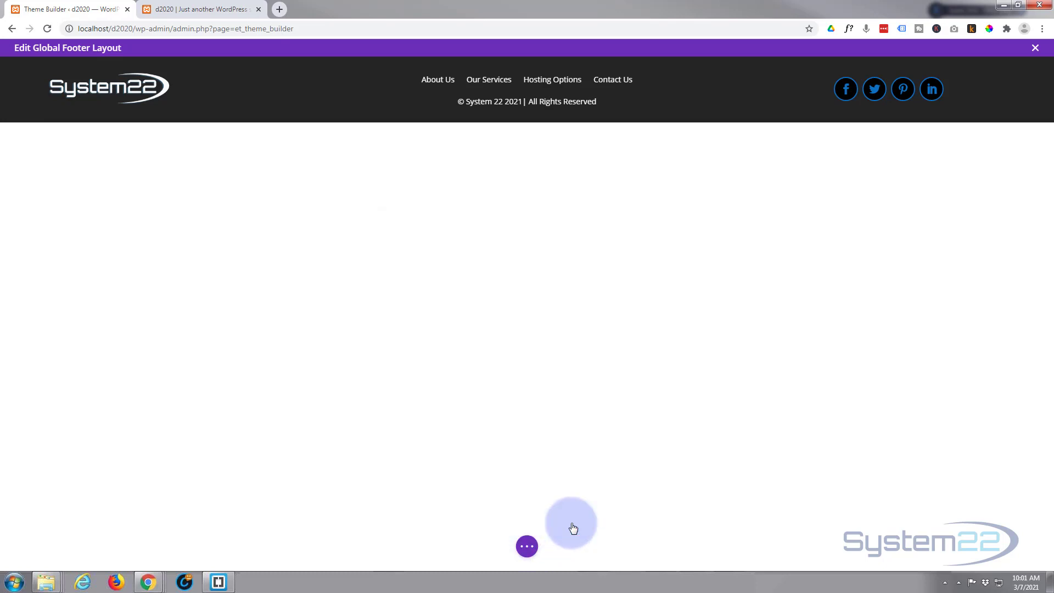
Save the global footer layout, close its editor and save the Theme Builder changes.
click(525, 546)
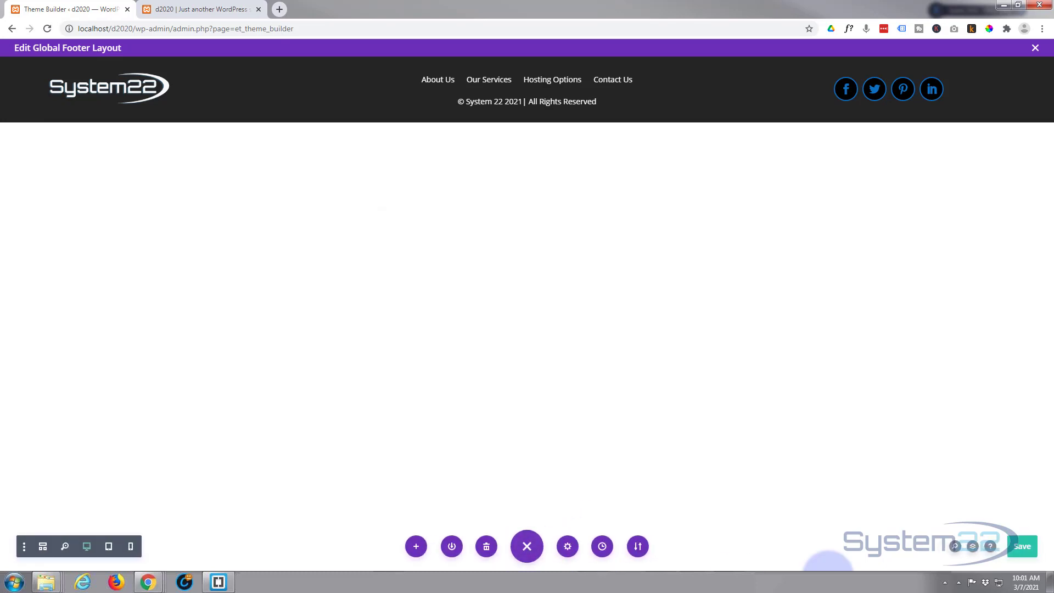
click(1026, 546)
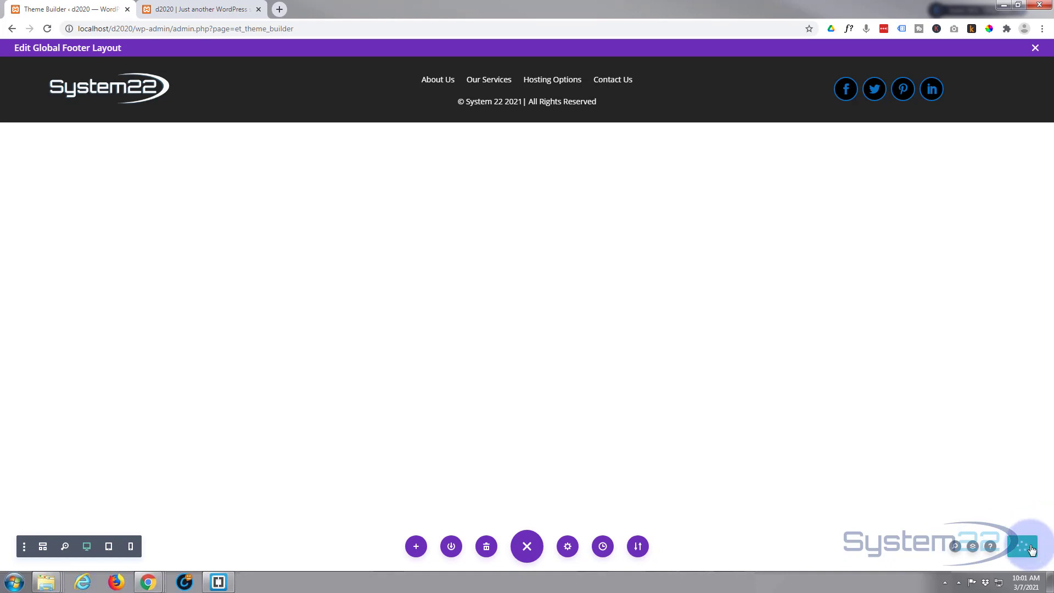
click(1035, 49)
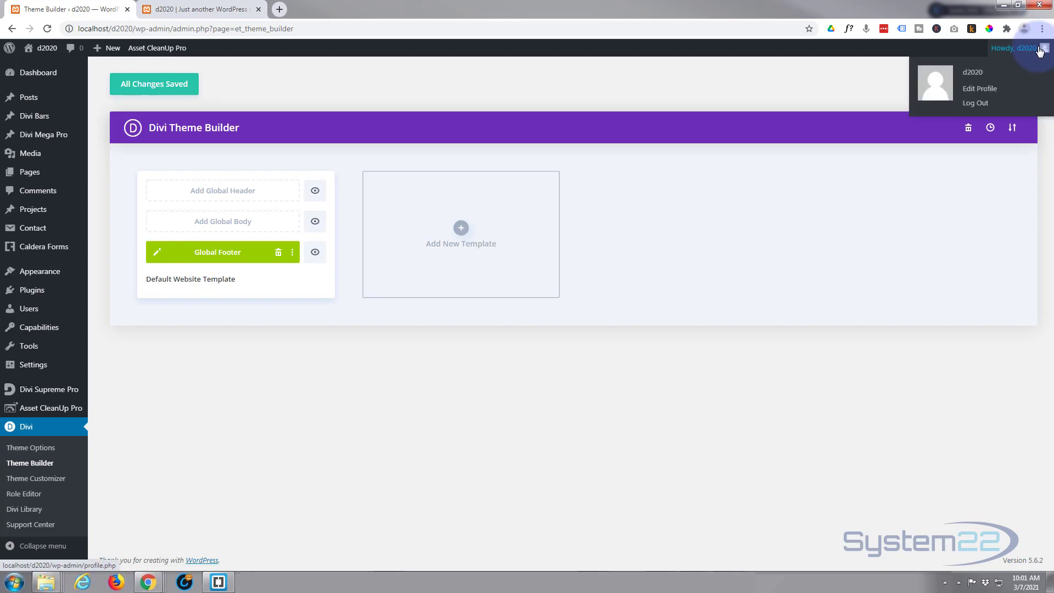
click(151, 86)
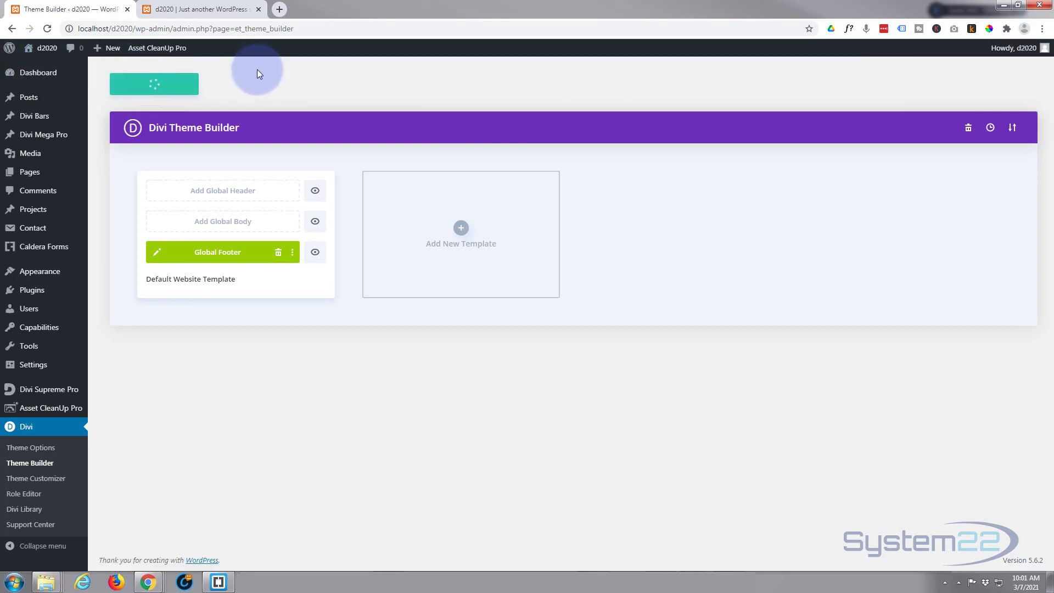
Reload the live d2020 site, examine the footer at the page end and test its Hosting Options link.
click(185, 16)
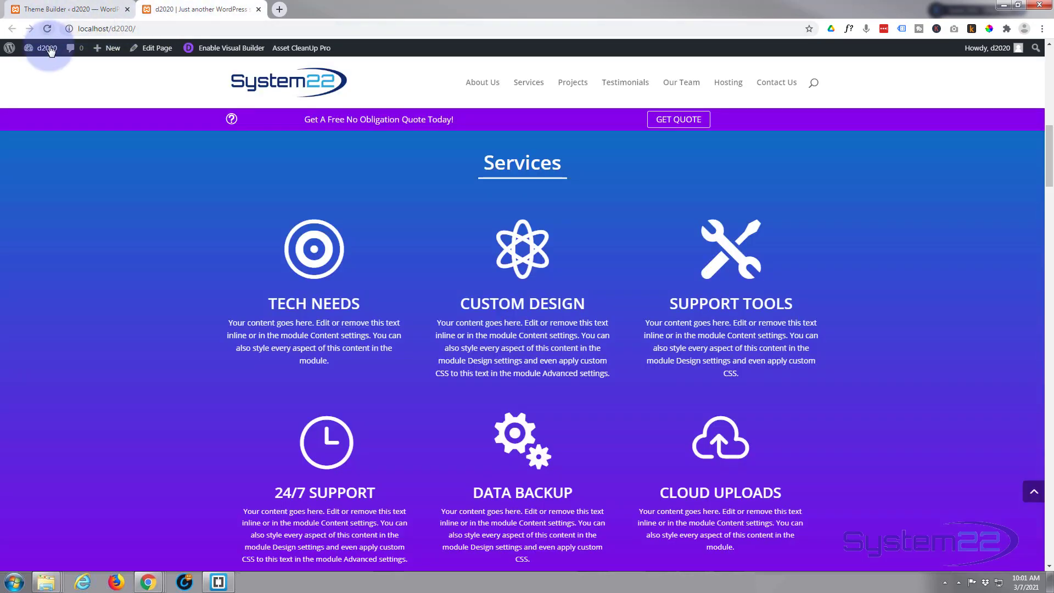
click(47, 29)
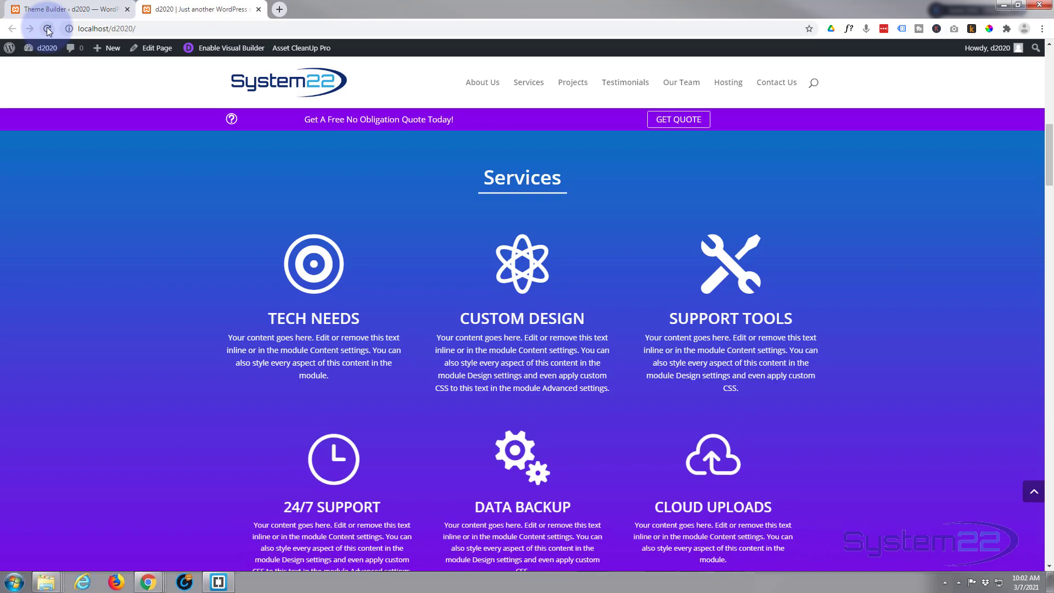
click(774, 87)
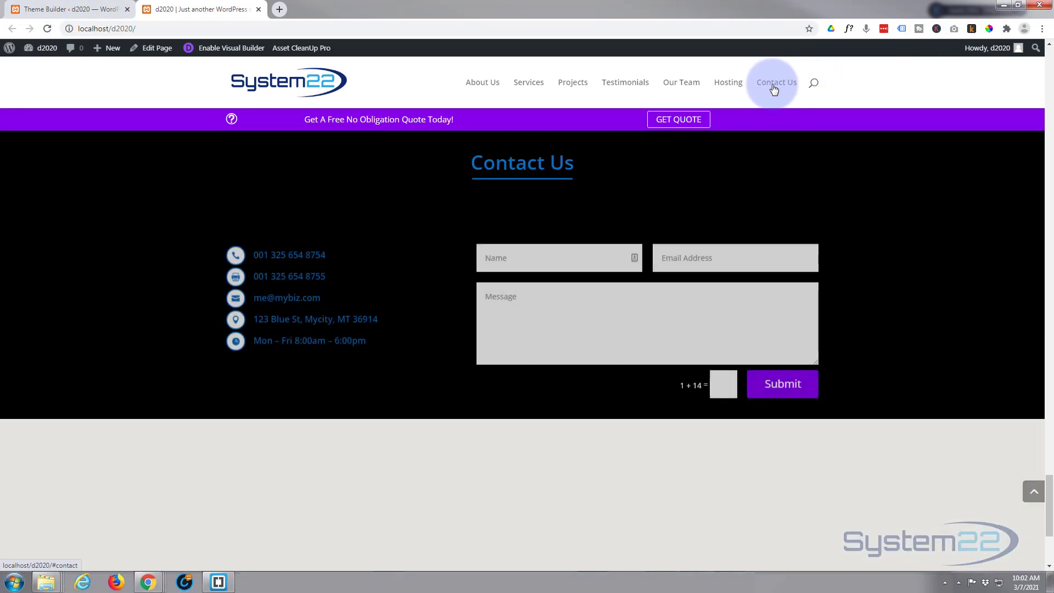
scroll(690, 295, down, 5)
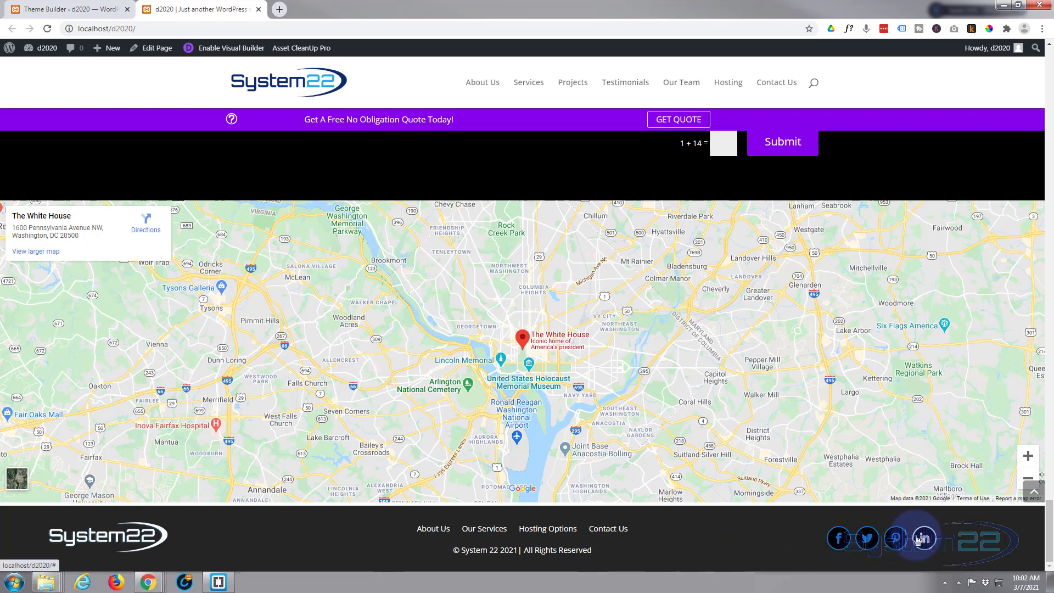
click(550, 529)
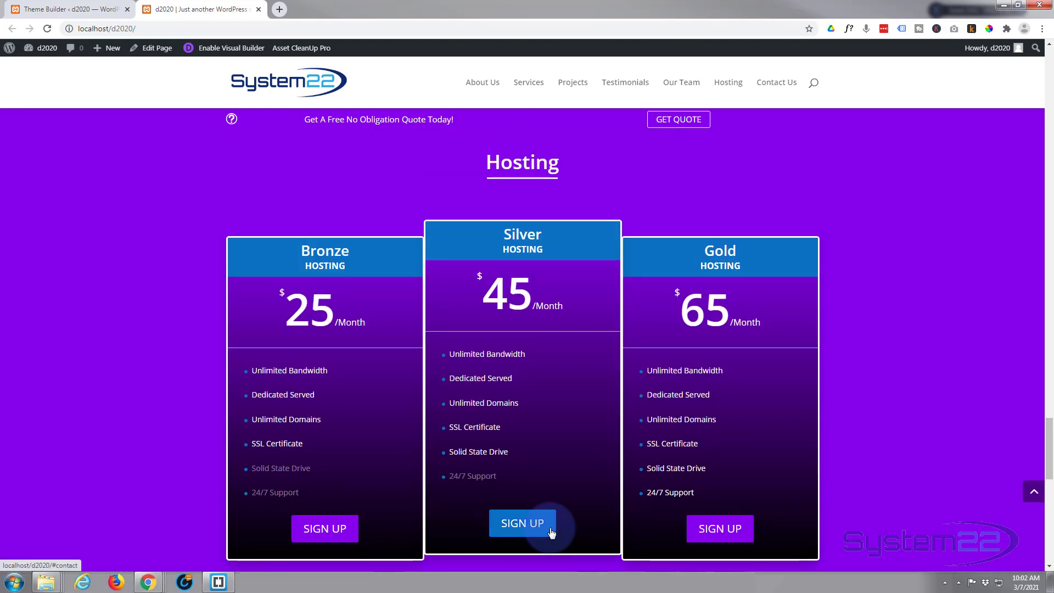
scroll(605, 464, down, 12)
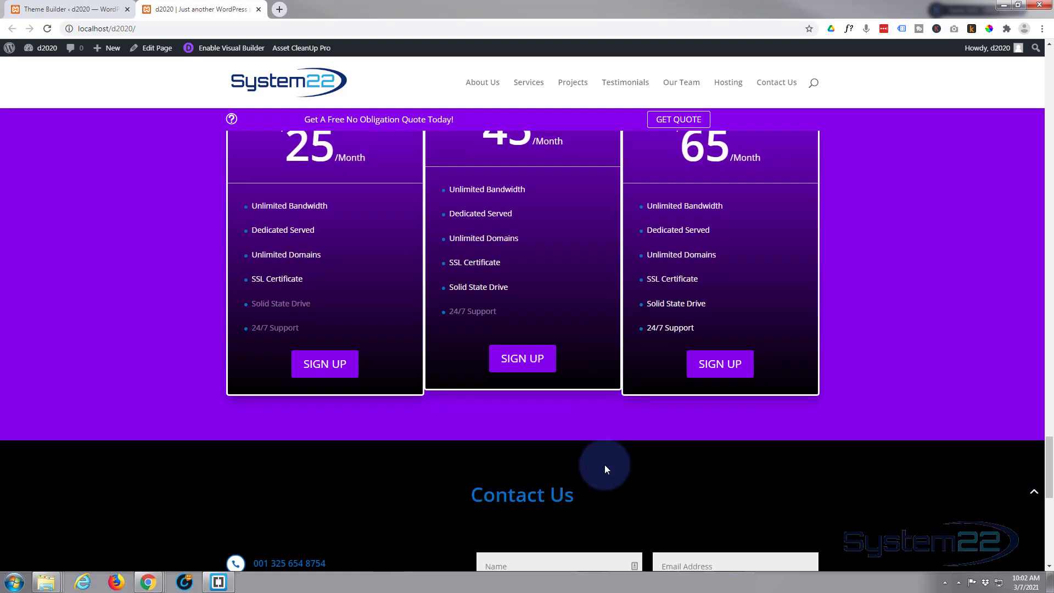
scroll(608, 466, down, 1)
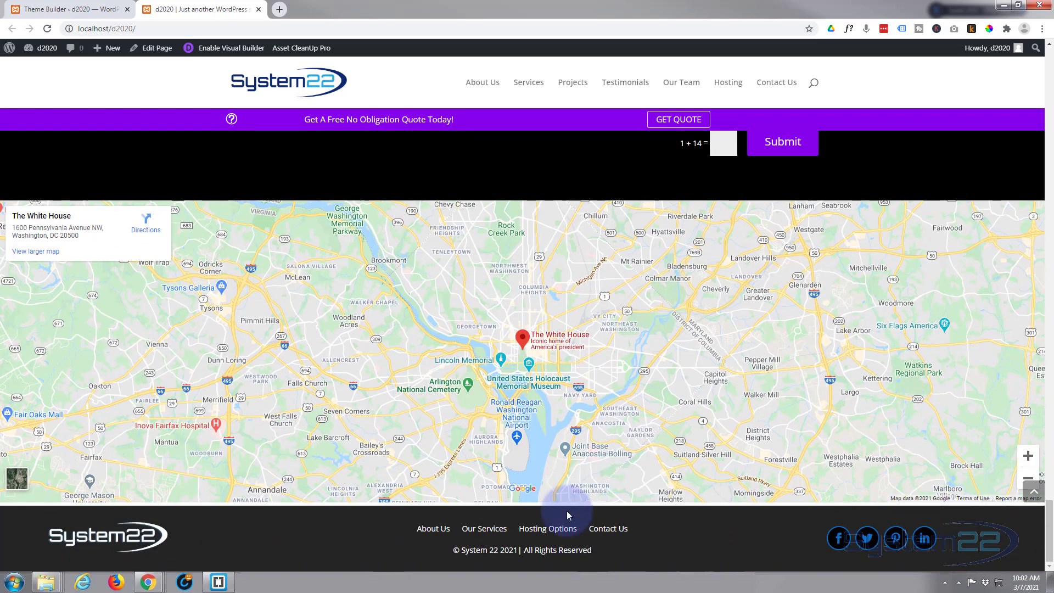